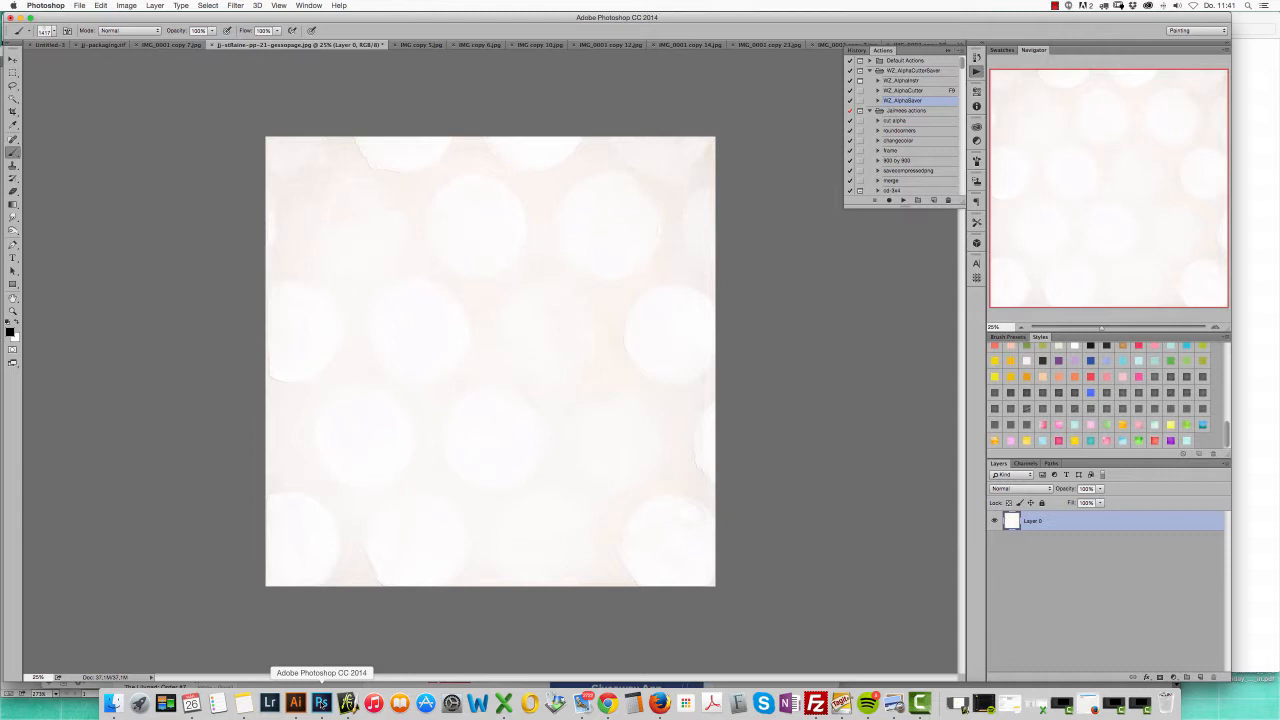
- Add a new layer and stamp the 1354 px paint-smear brush once in black near the centre of the canvas
click(1008, 337)
click(1201, 678)
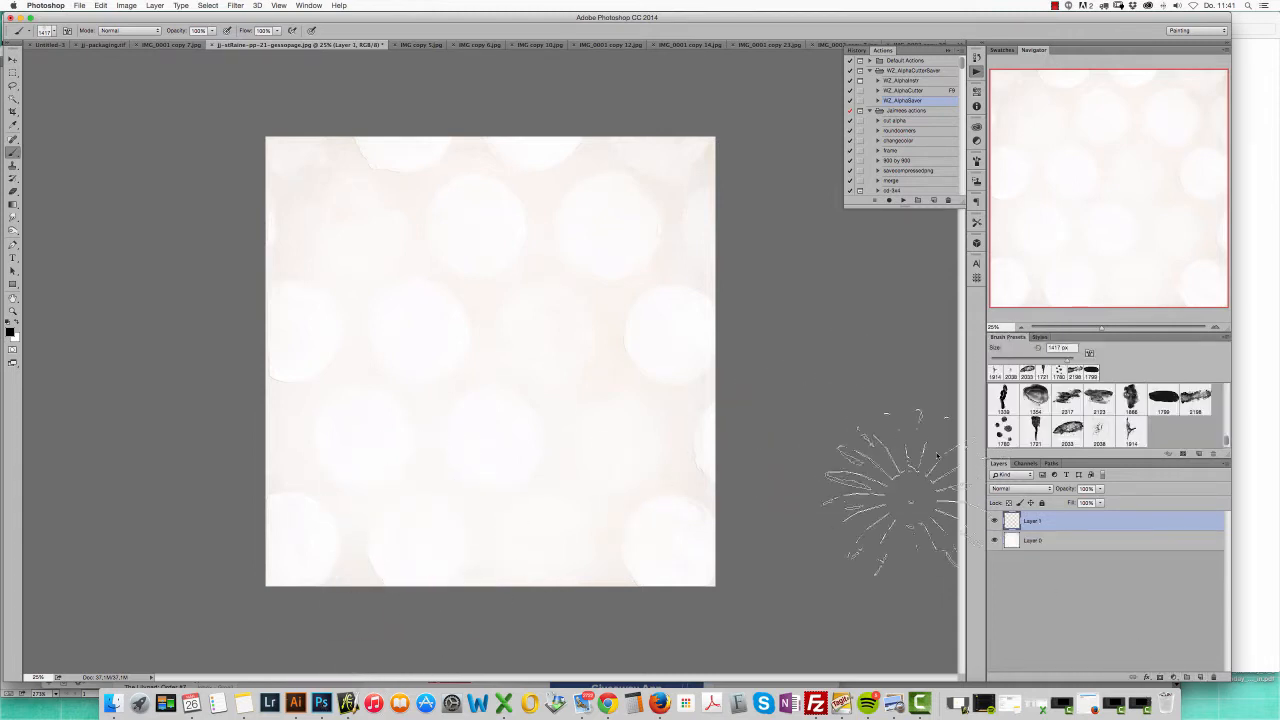
click(1035, 396)
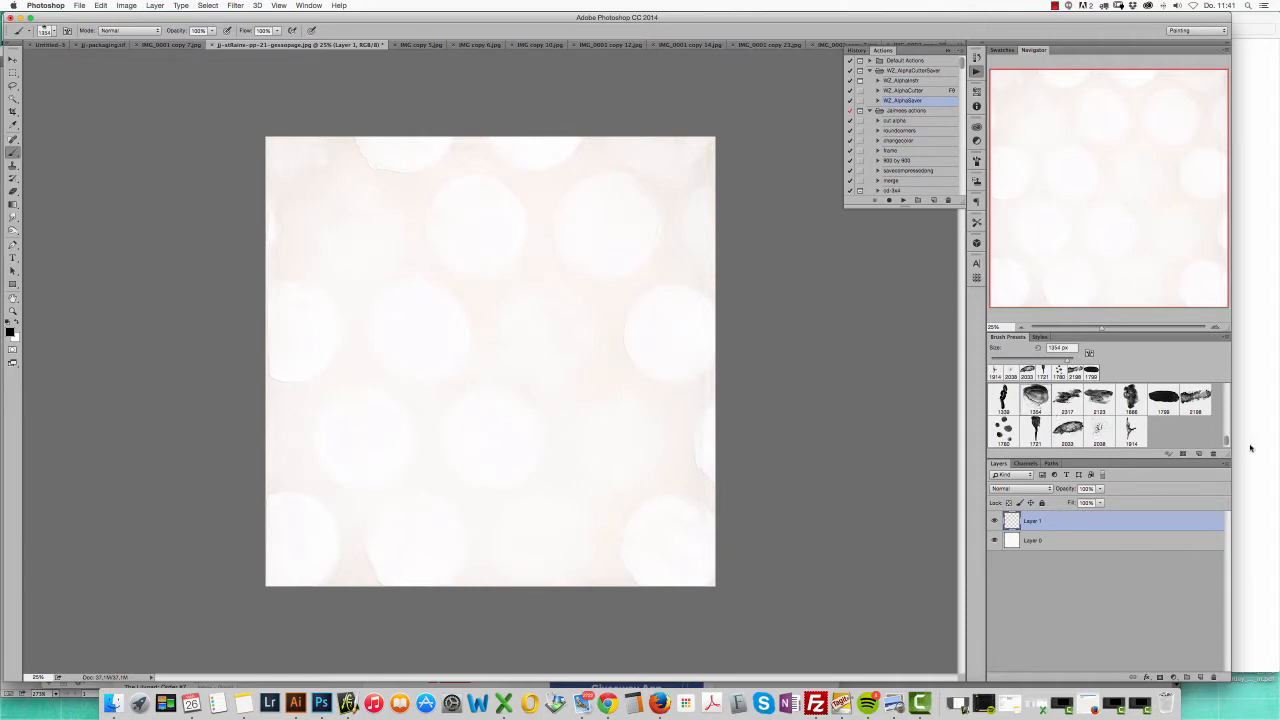
click(510, 385)
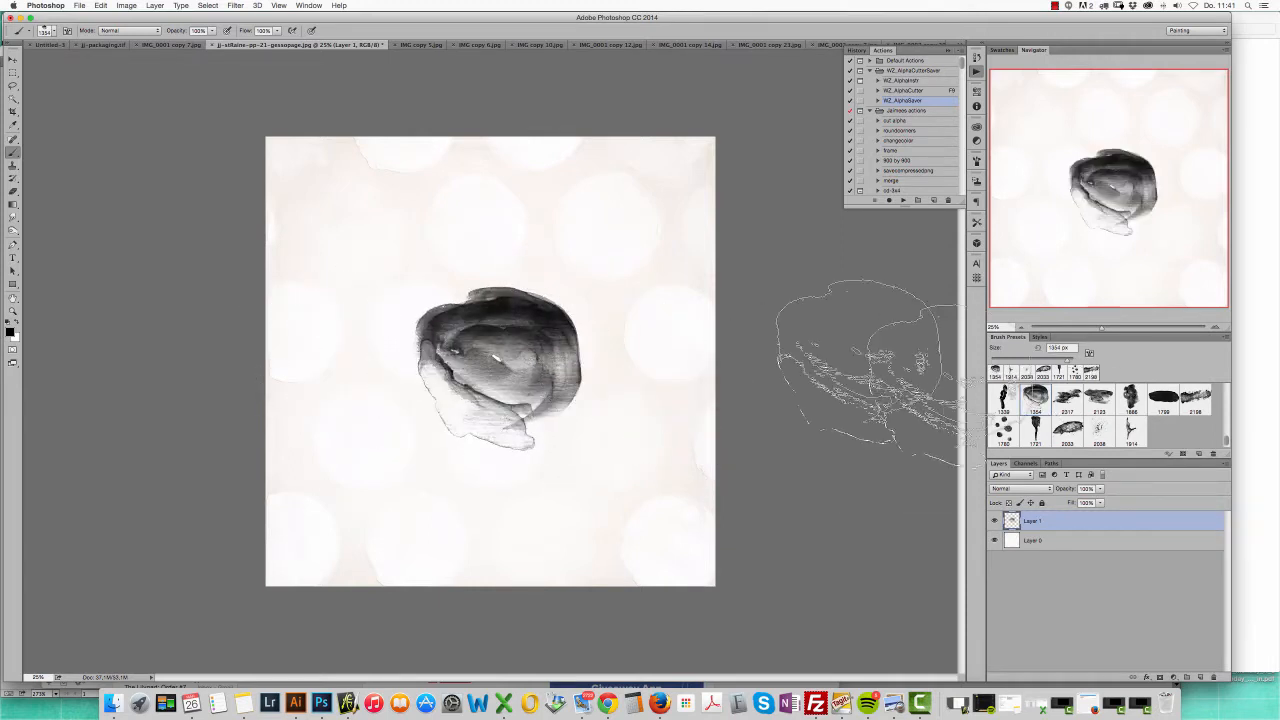
- Try several watercolour layer styles on the stamped shape, from red, pink and turquoise through peach and blue-green to green
click(13, 60)
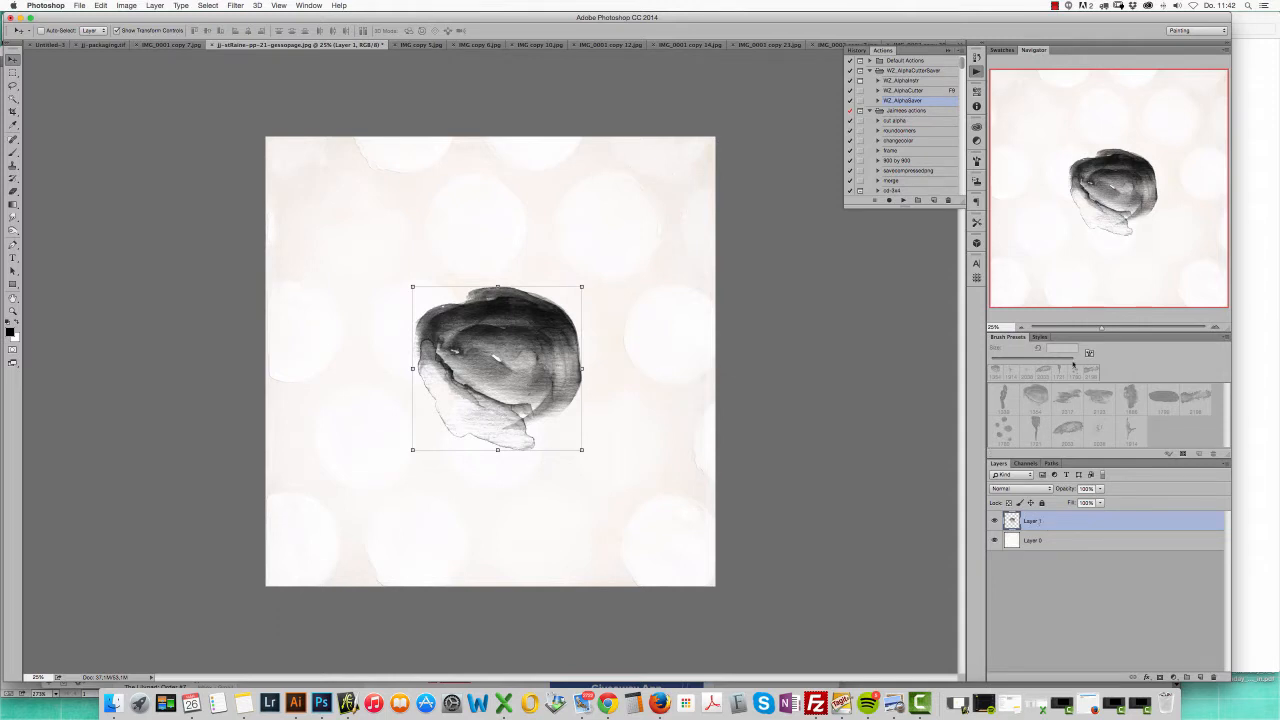
click(1040, 337)
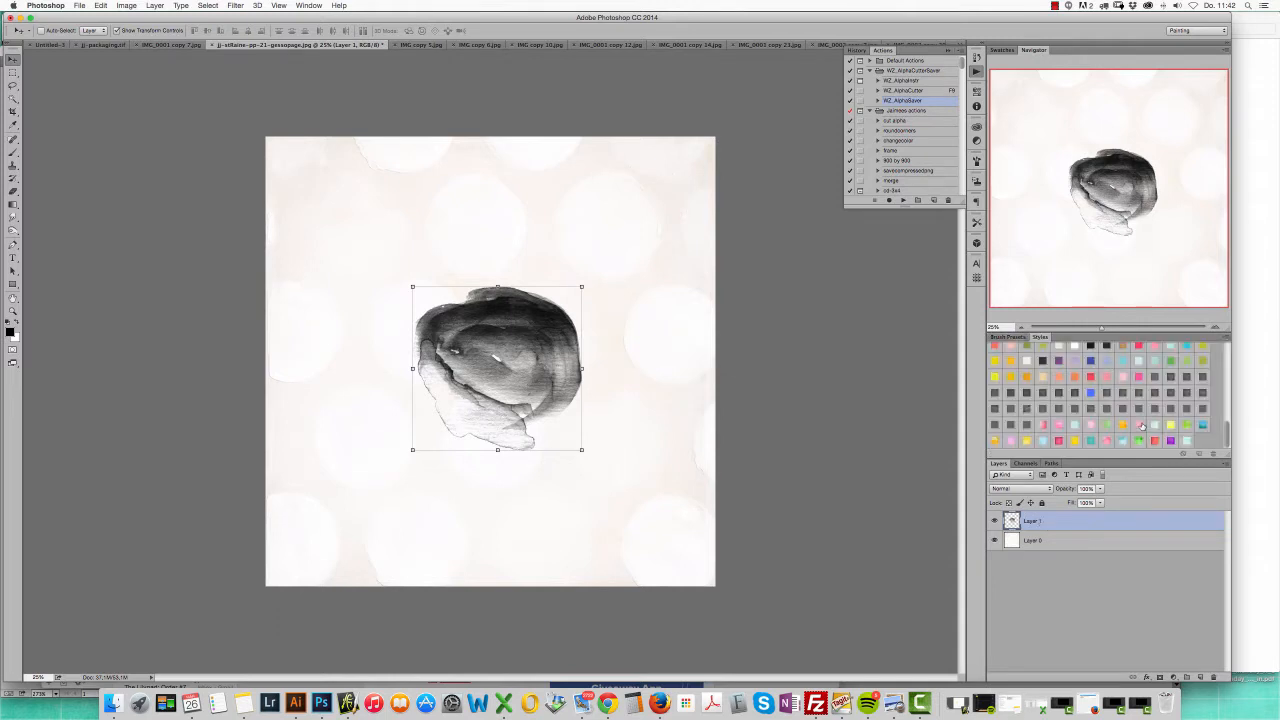
click(1043, 426)
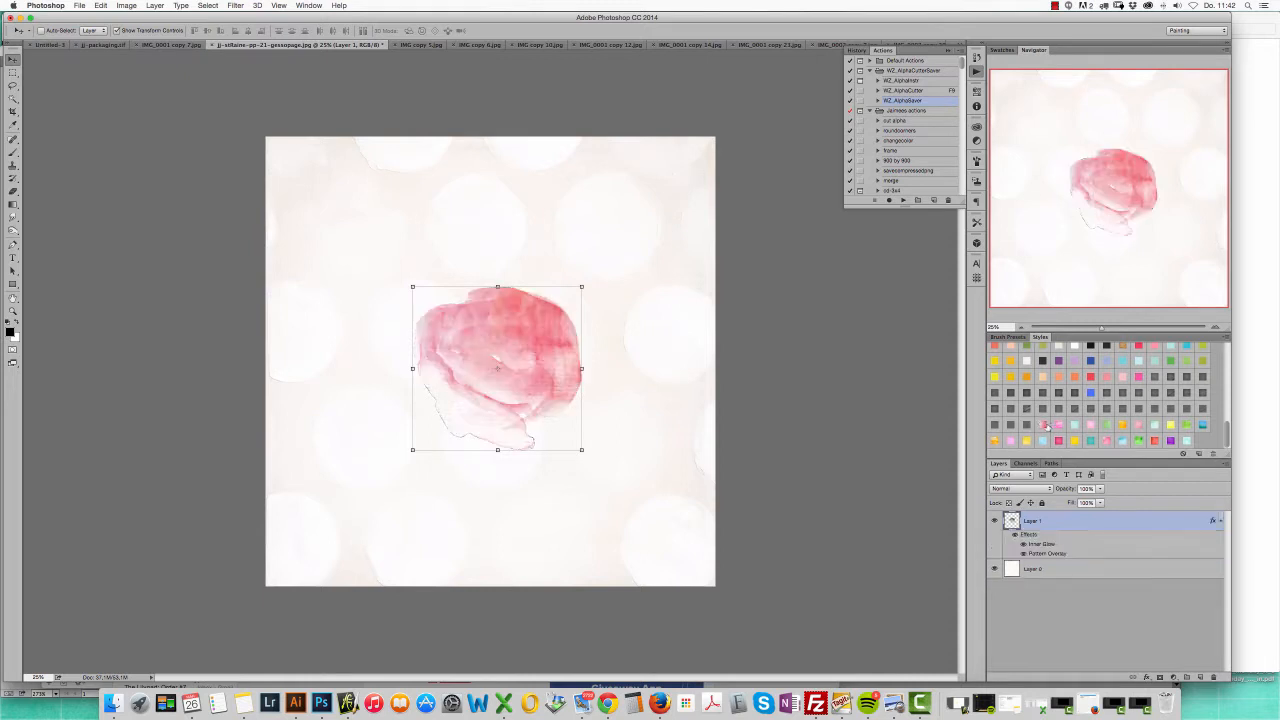
click(1059, 426)
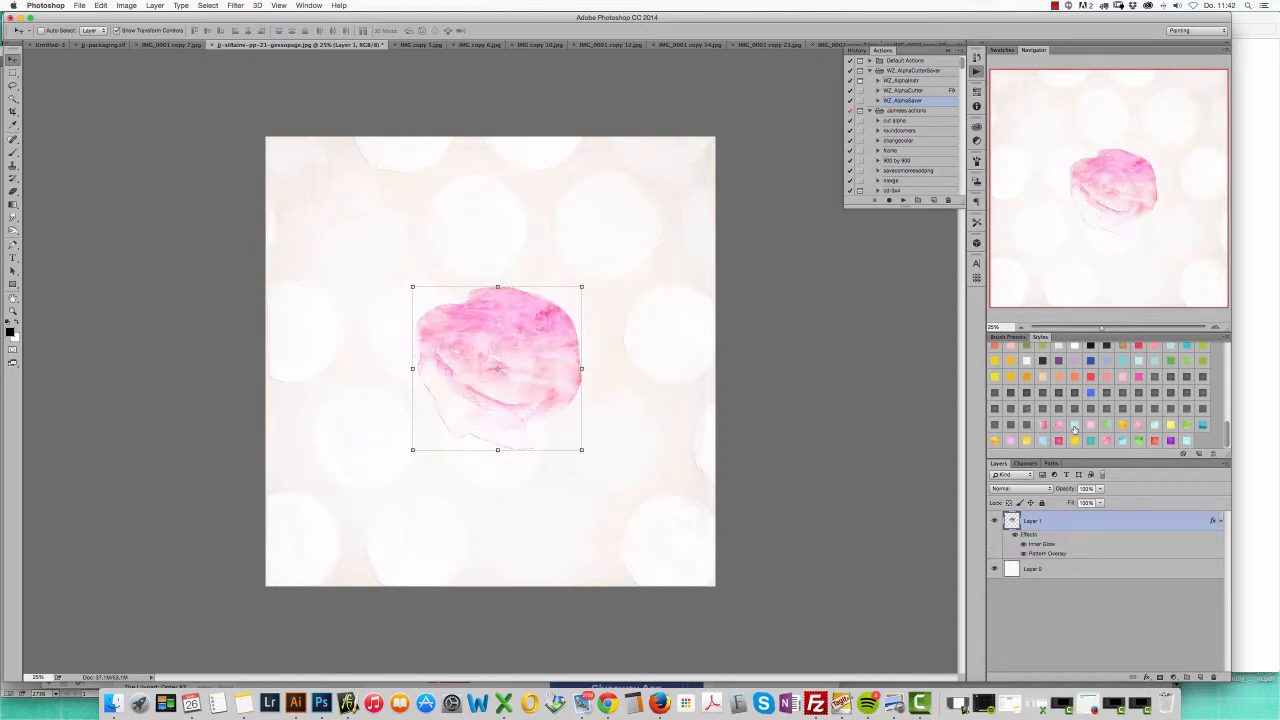
click(1073, 426)
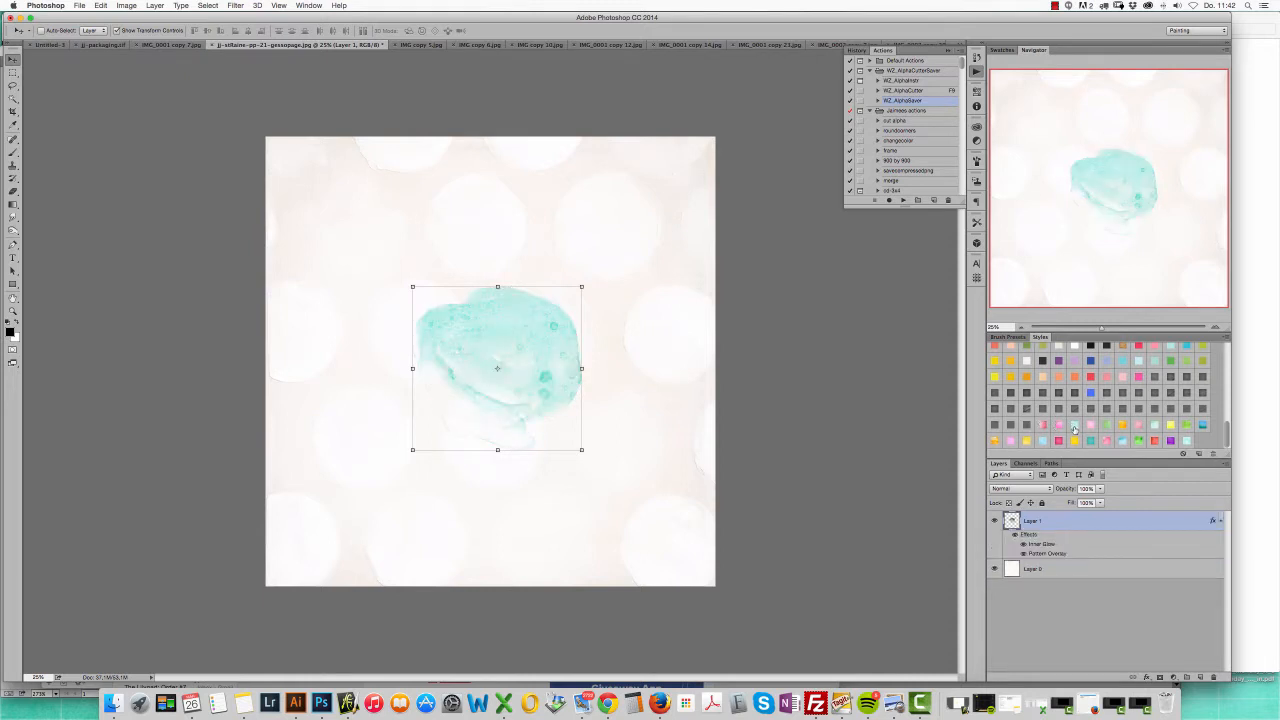
click(1105, 426)
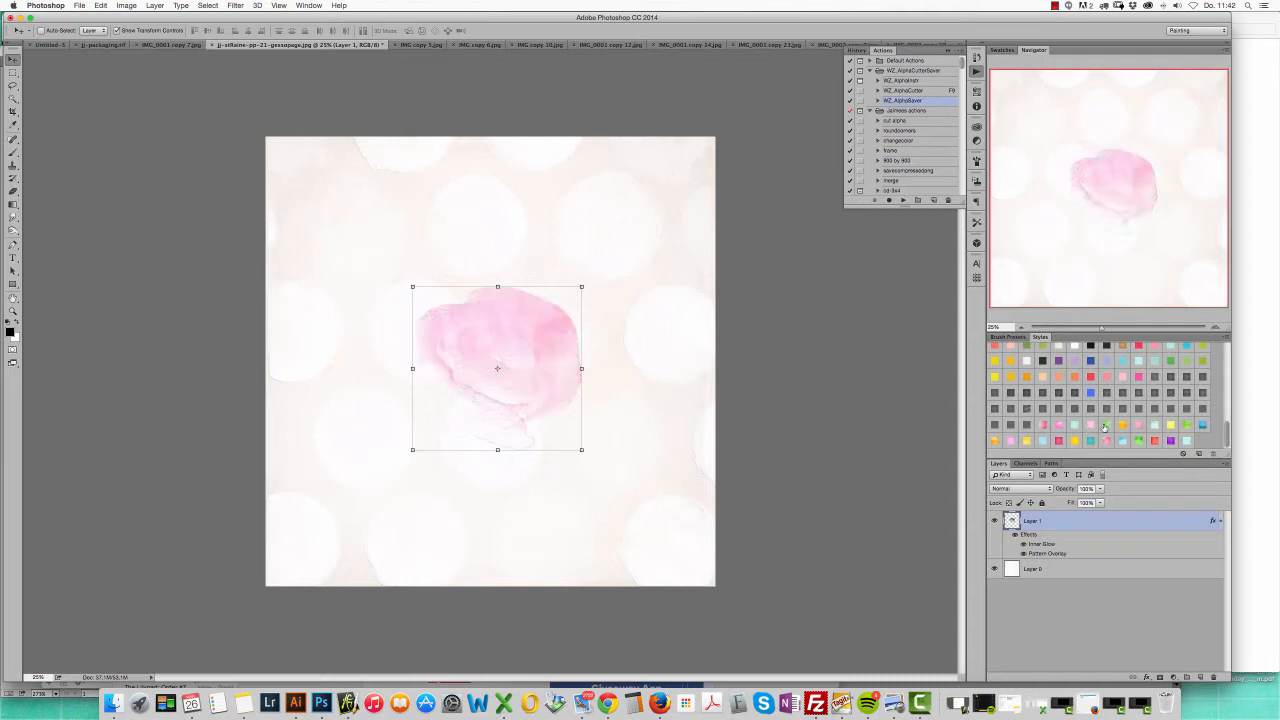
click(1123, 426)
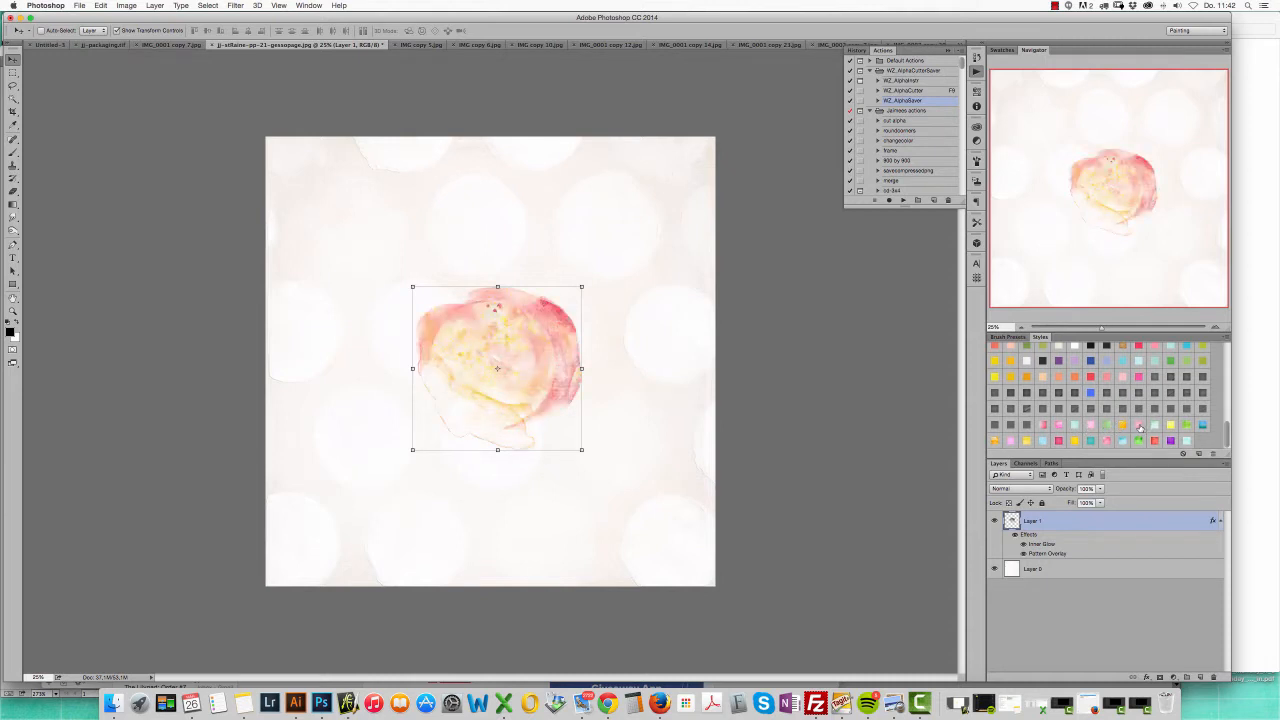
click(1140, 427)
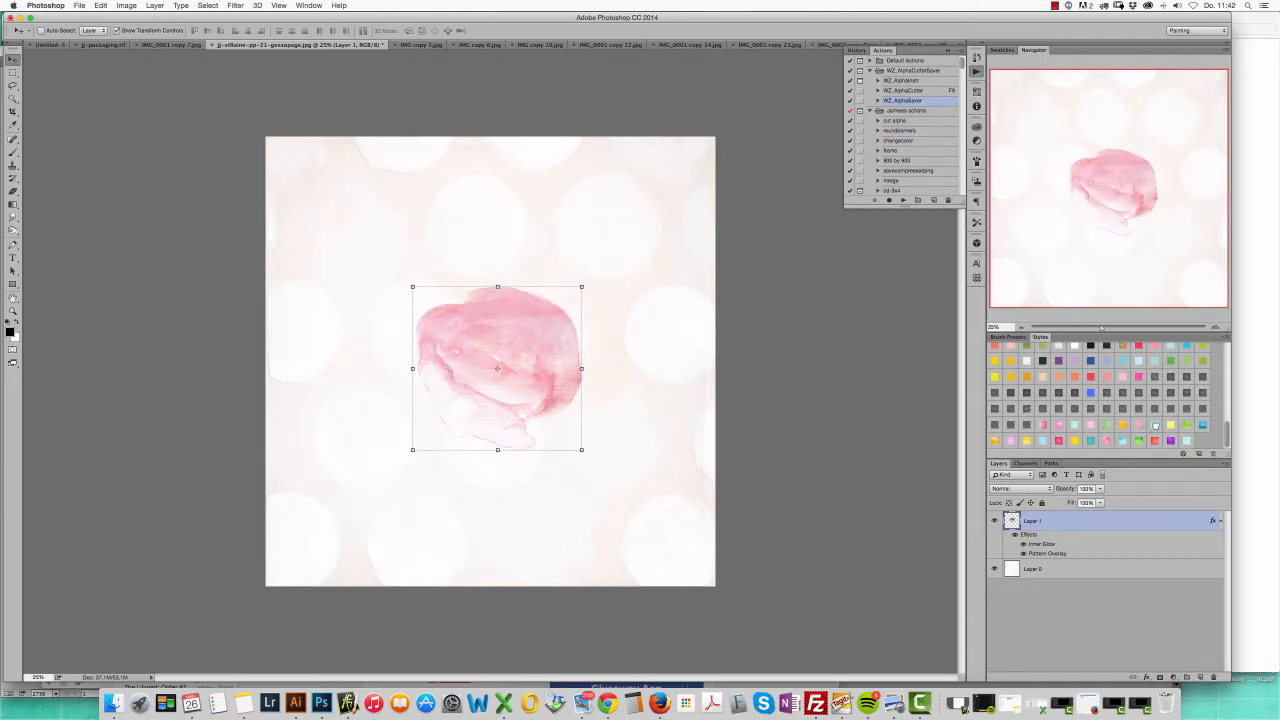
click(1155, 426)
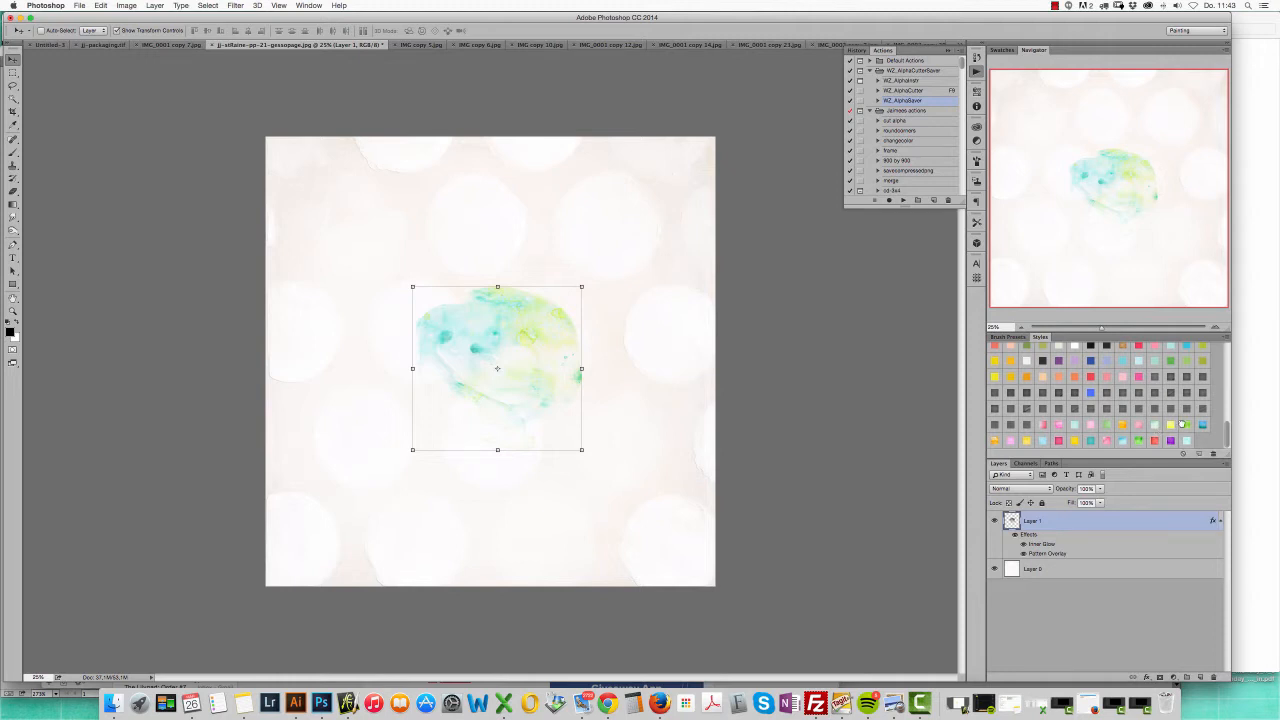
click(1185, 425)
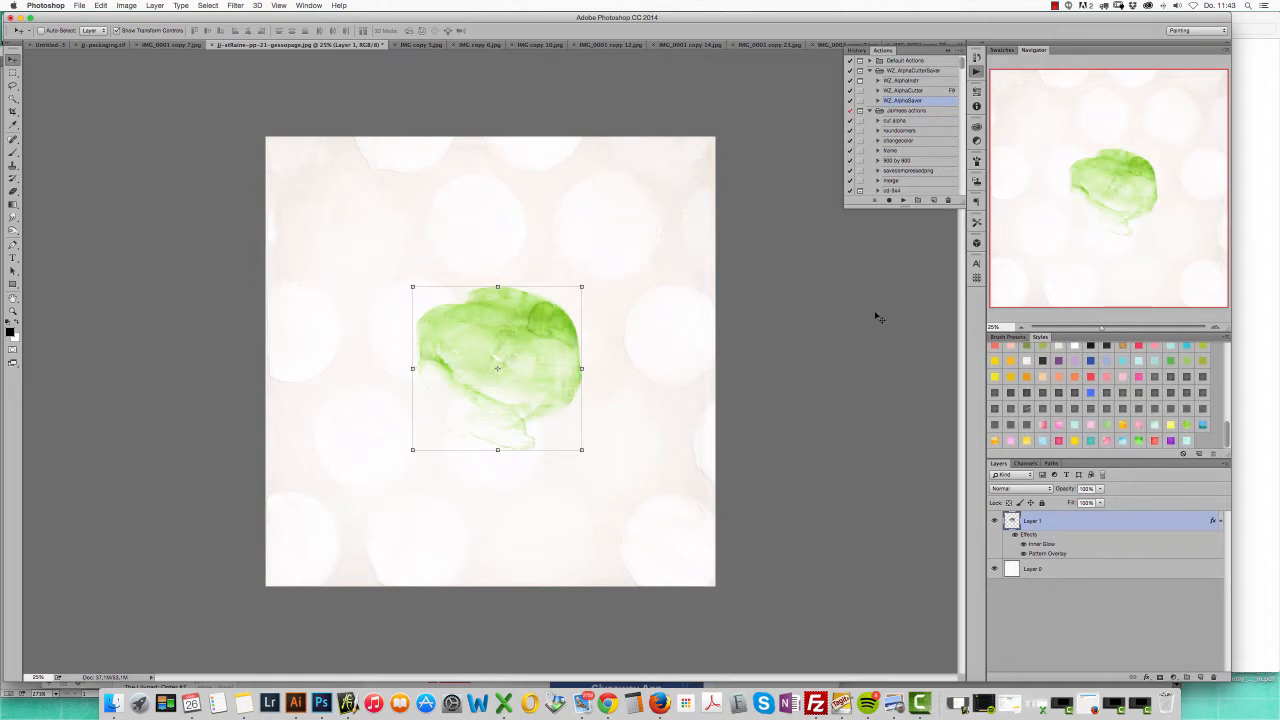
- Move the painted shape slightly up and give it the mottled pink watercolour layer style
drag(548, 337, 549, 330)
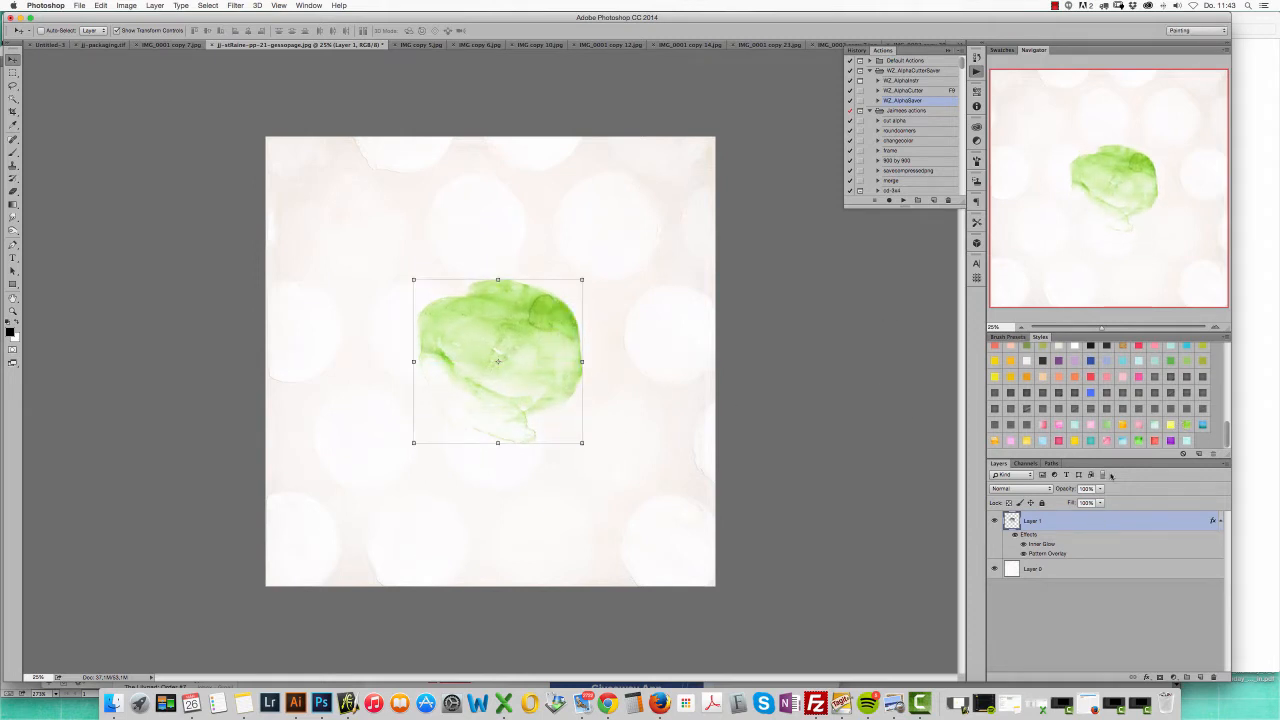
click(1124, 441)
click(1139, 440)
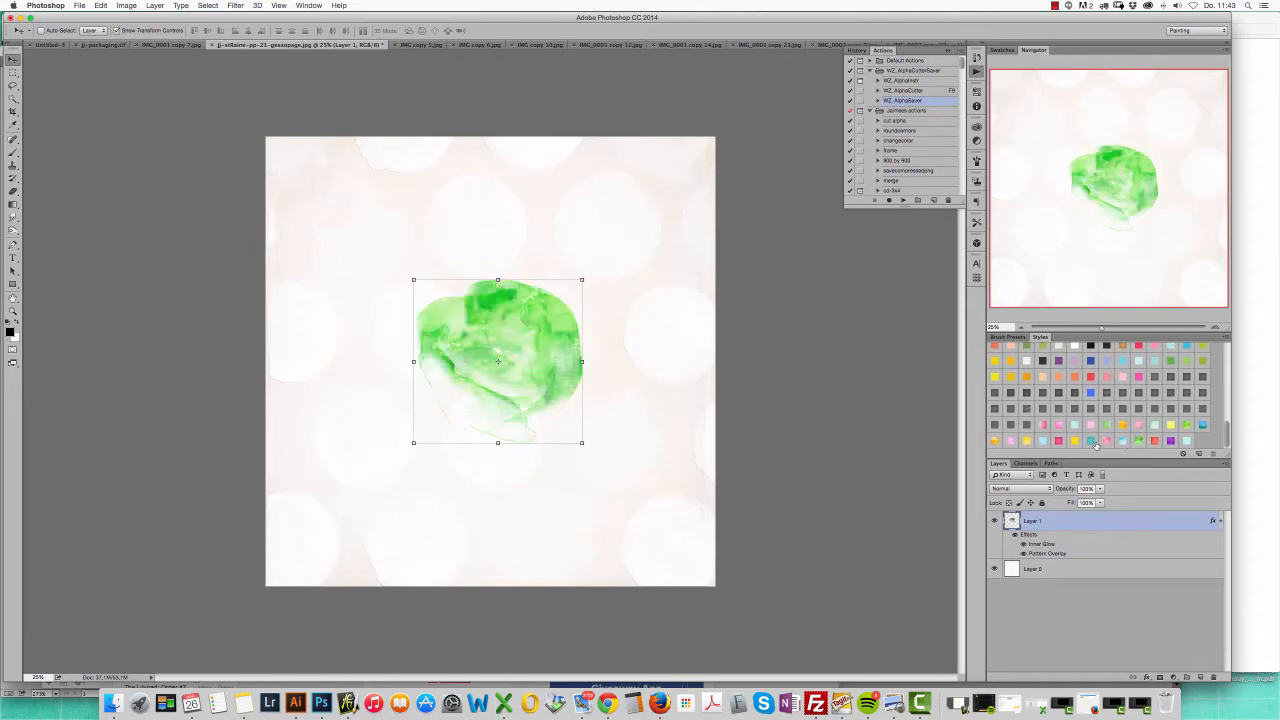
click(1092, 442)
click(1107, 441)
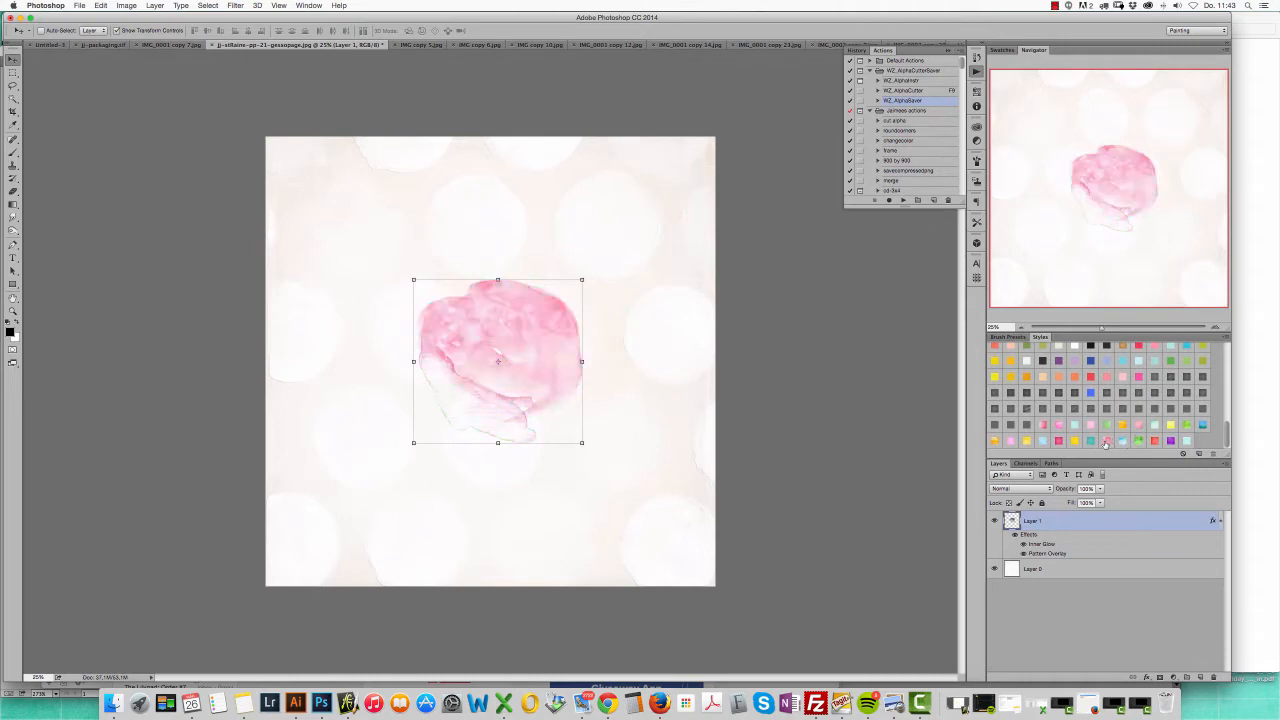
- Duplicate Layer 1 with its effects and hide the original layer
right_click(1125, 521)
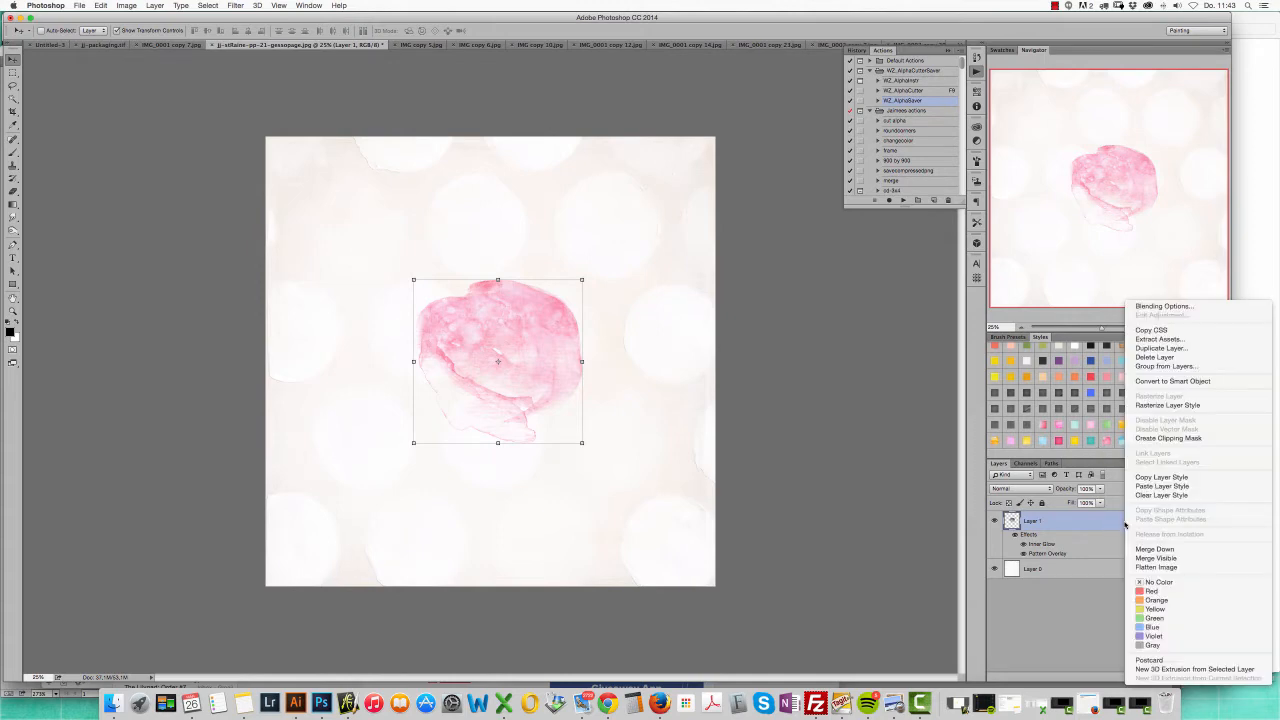
click(1073, 529)
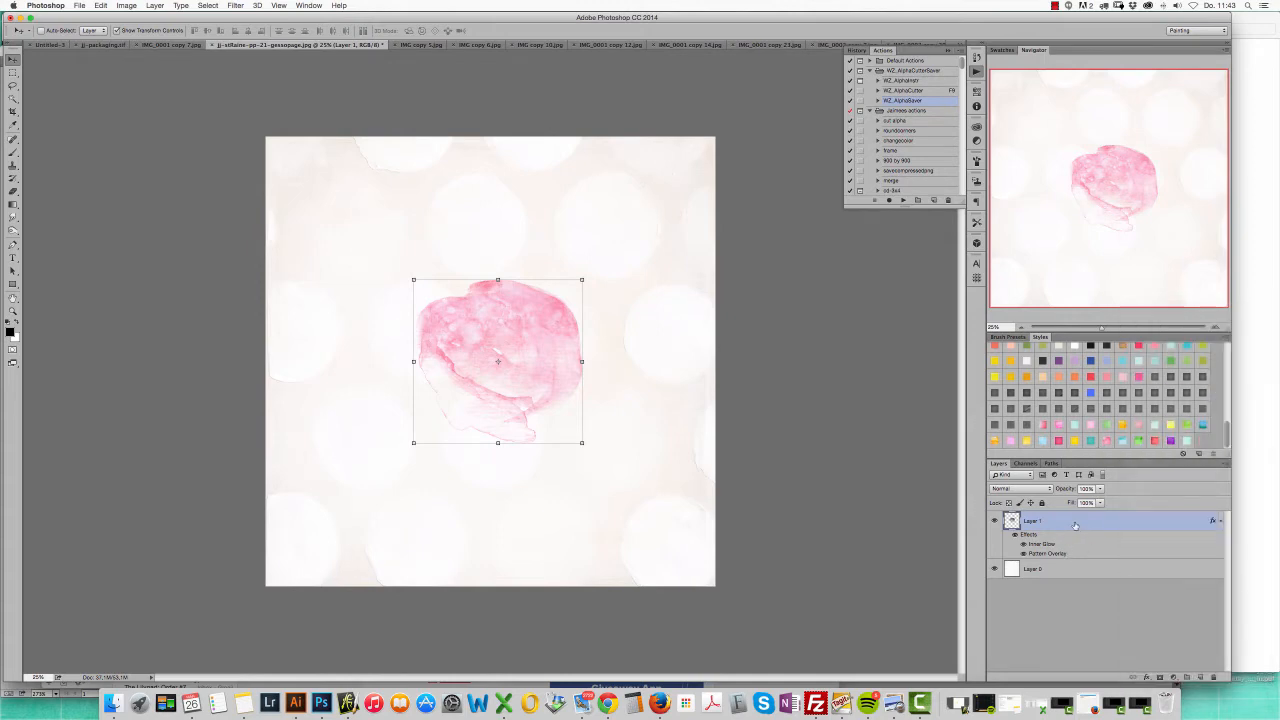
drag(1075, 527, 1199, 677)
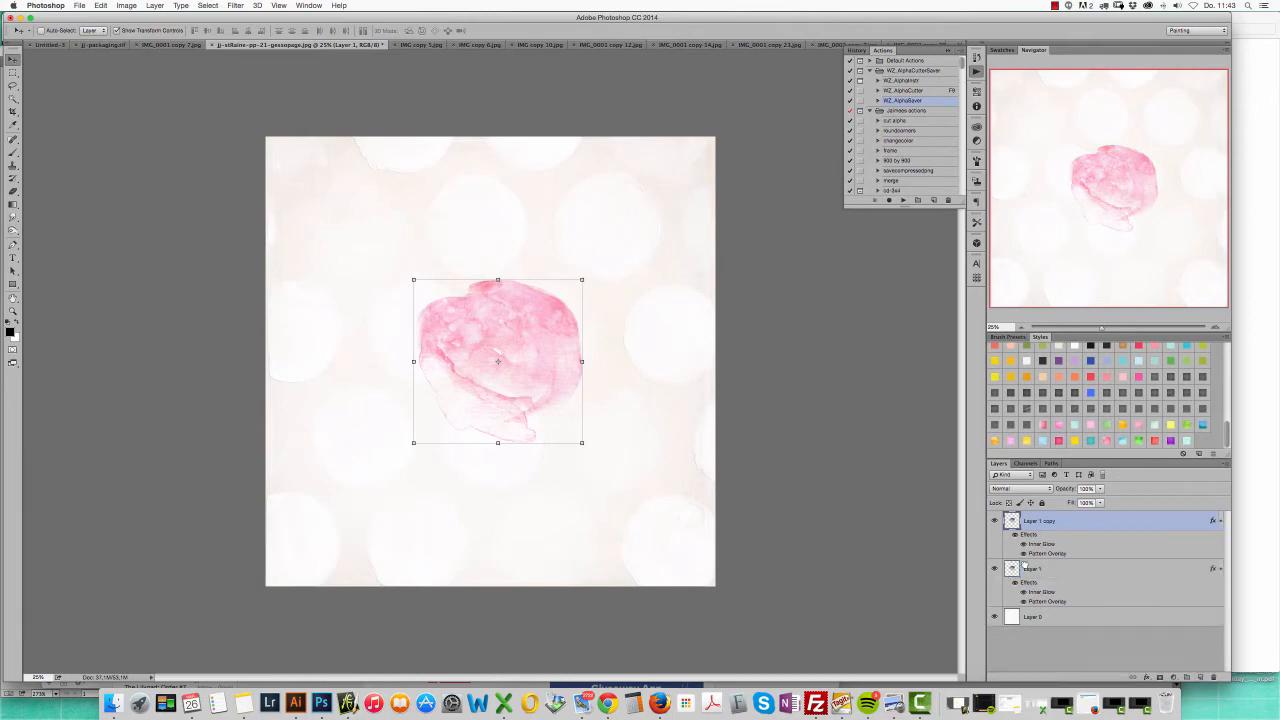
click(994, 568)
- Rasterize the layer style of Layer 1 copy
right_click(1083, 521)
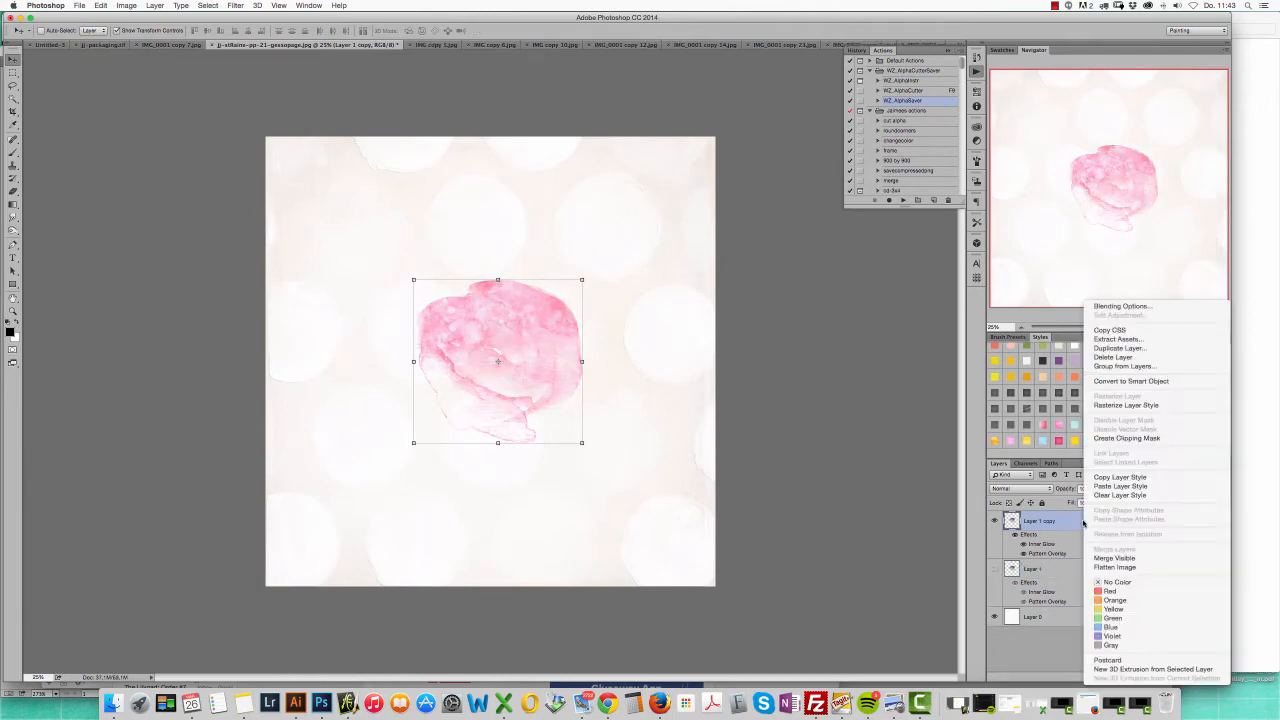
click(1126, 405)
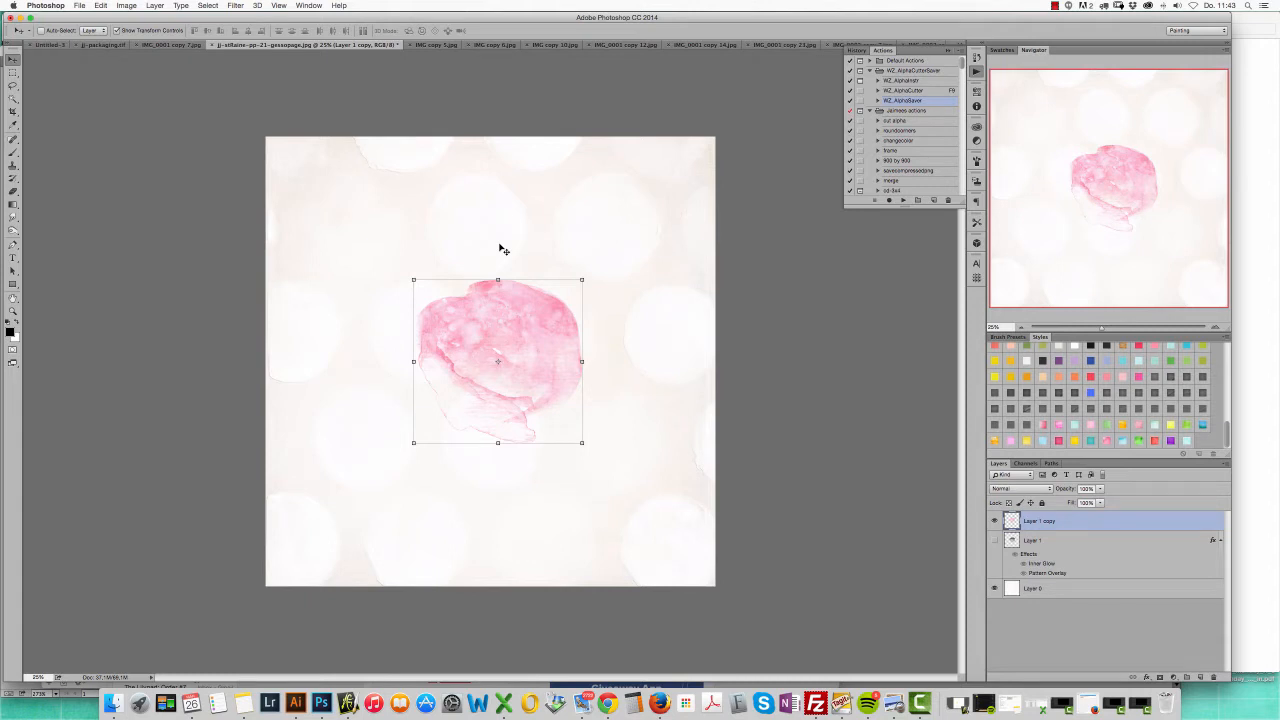
click(503, 249)
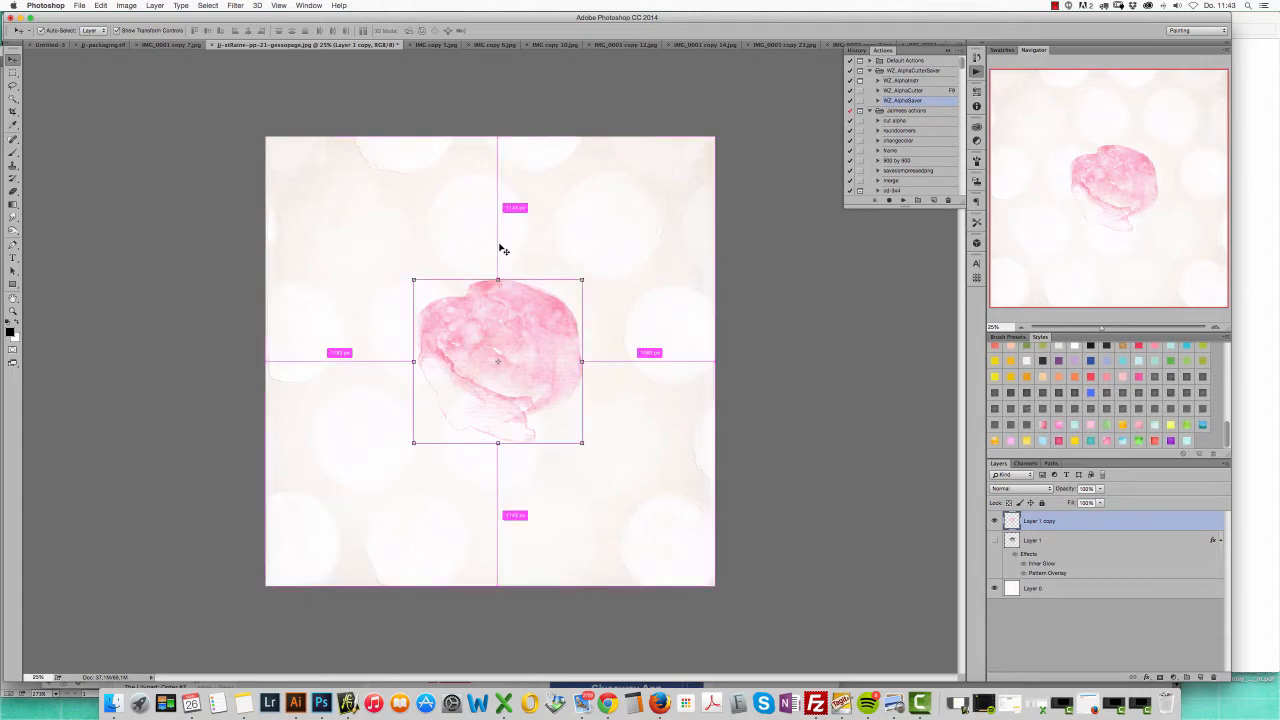
- Recolour the rasterized copy blue with Hue/Saturation, setting Hue to -141 and lowering Saturation slightly
key(super+u)
drag(628, 455, 682, 242)
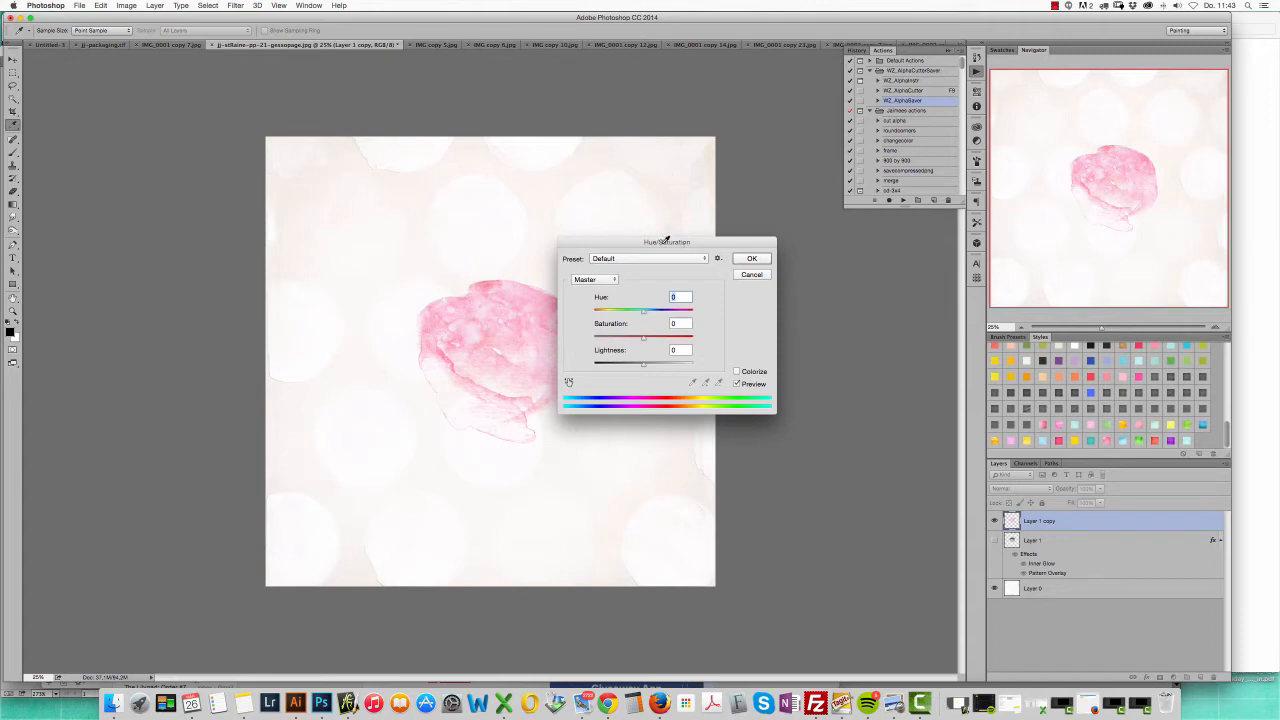
drag(743, 239, 802, 203)
drag(704, 279, 660, 280)
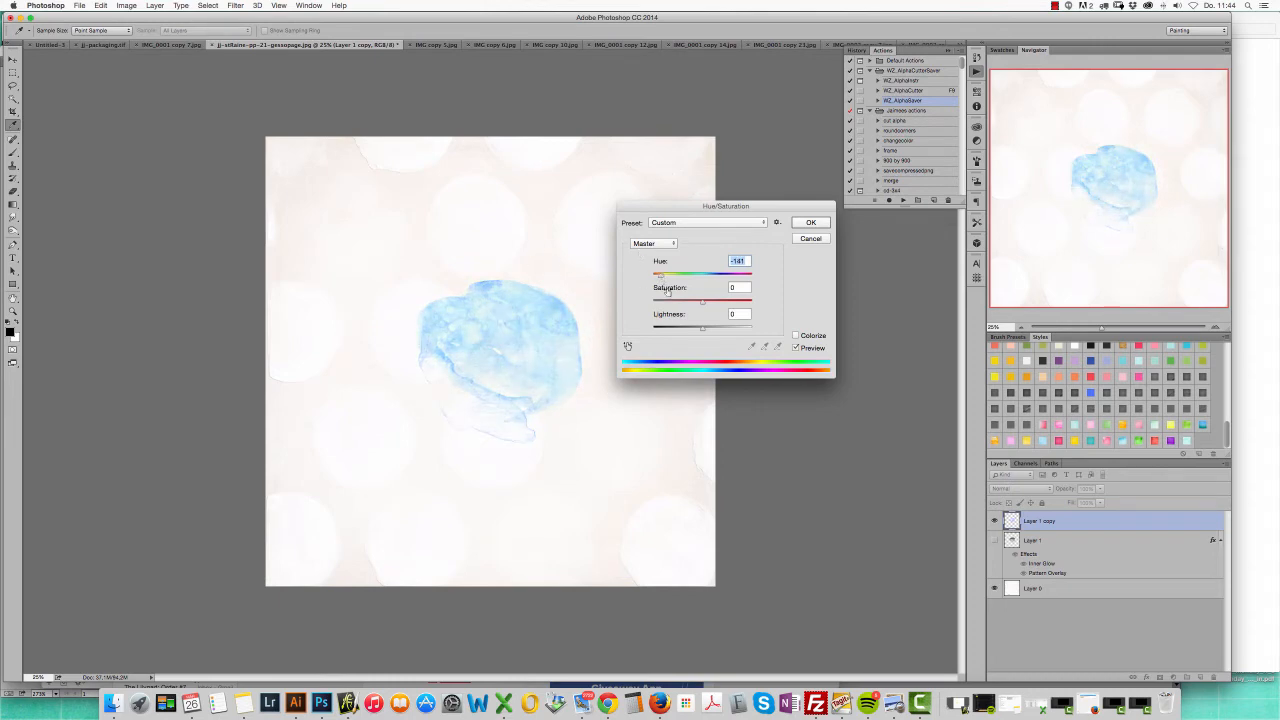
mouse_move(700, 303)
mouse_down()
mouse_move(719, 304)
mouse_move(688, 308)
mouse_up()
click(689, 306)
click(806, 223)
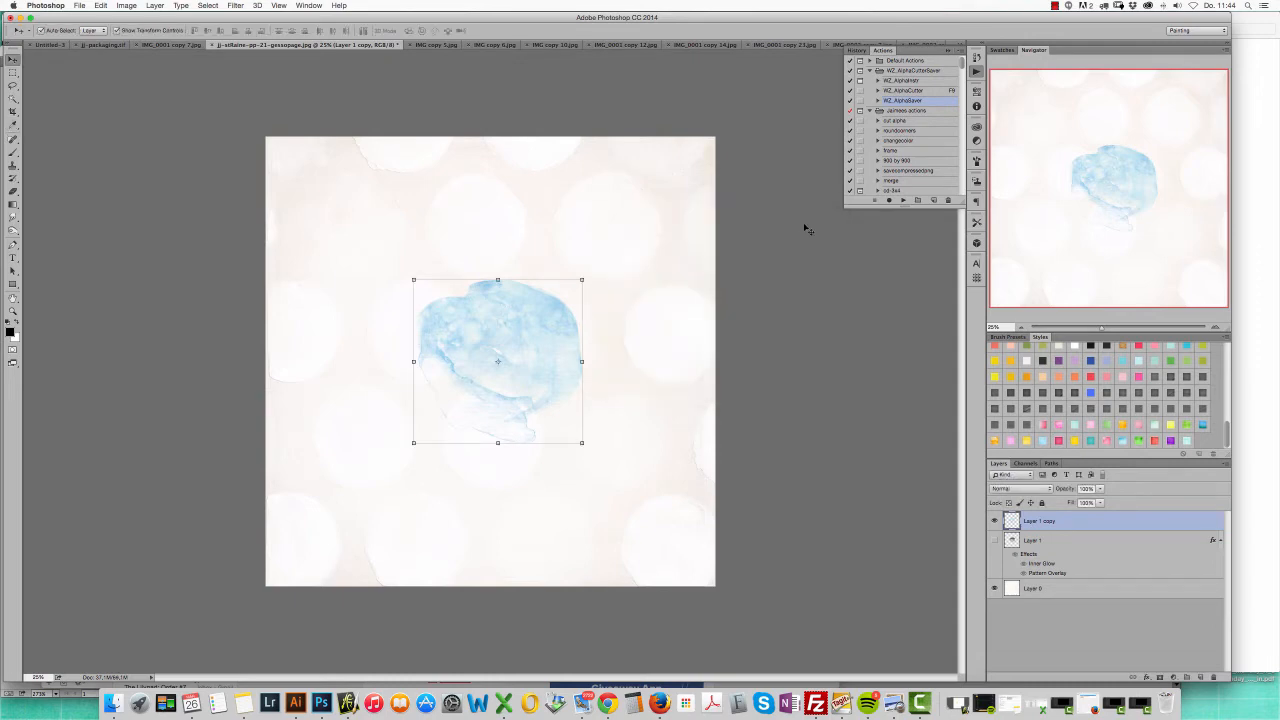
- Shift the copy to turquoise with Color Balance midtones set to -72, +57 and -89
key(super+b)
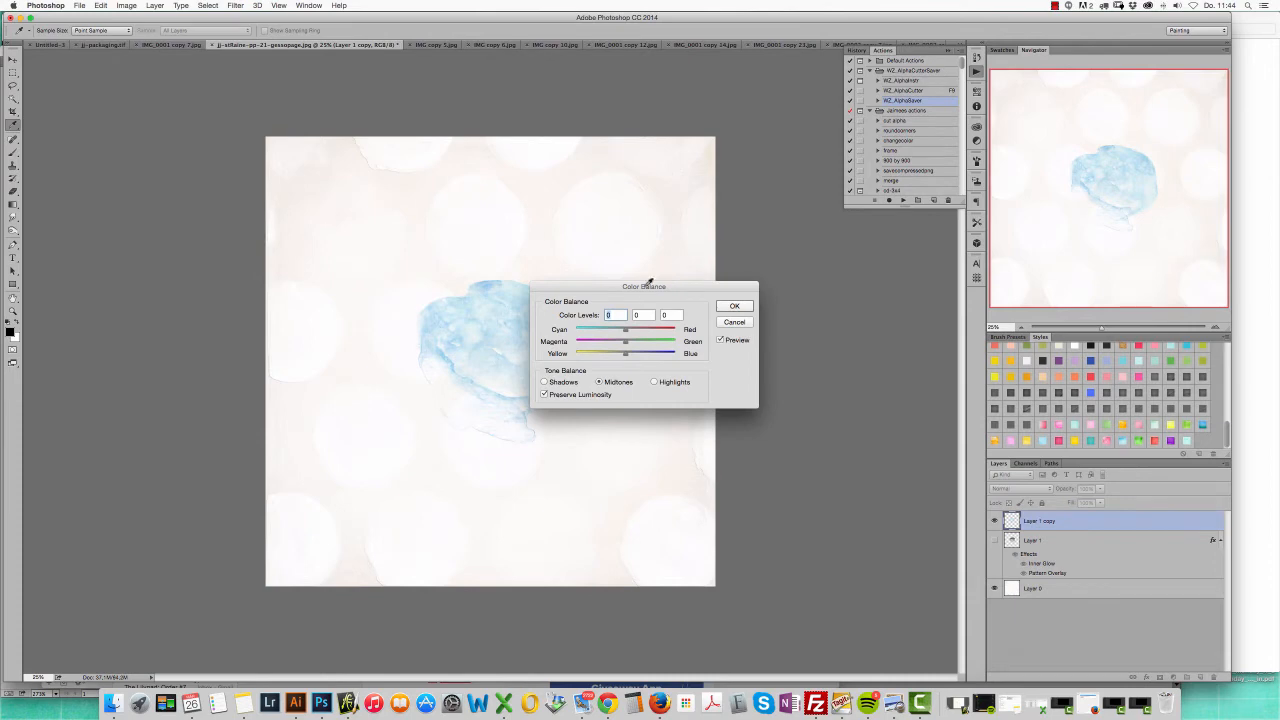
drag(645, 286, 670, 214)
drag(649, 258, 606, 284)
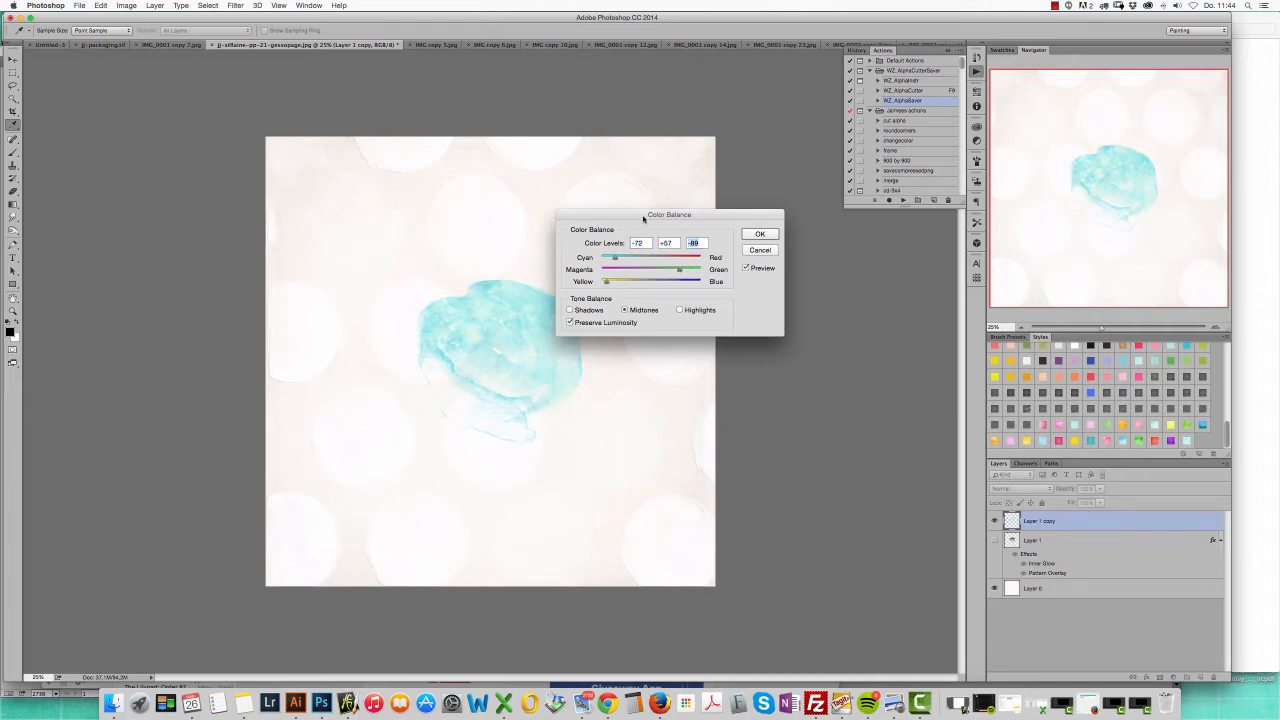
drag(645, 214, 661, 192)
click(777, 213)
key(v)
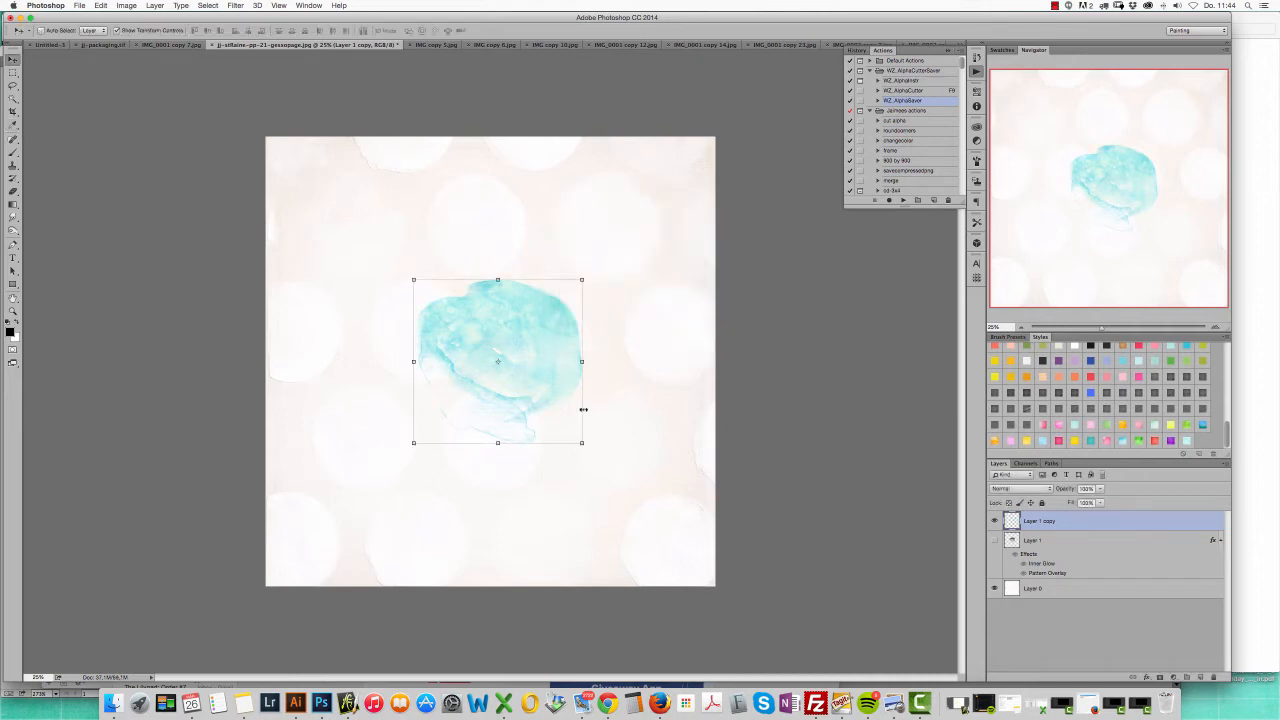
- Adjust the Cyans of the copy with Selective Color: Cyan -40%, Magenta +6%, Yellow +21% and Black +44%
click(127, 6)
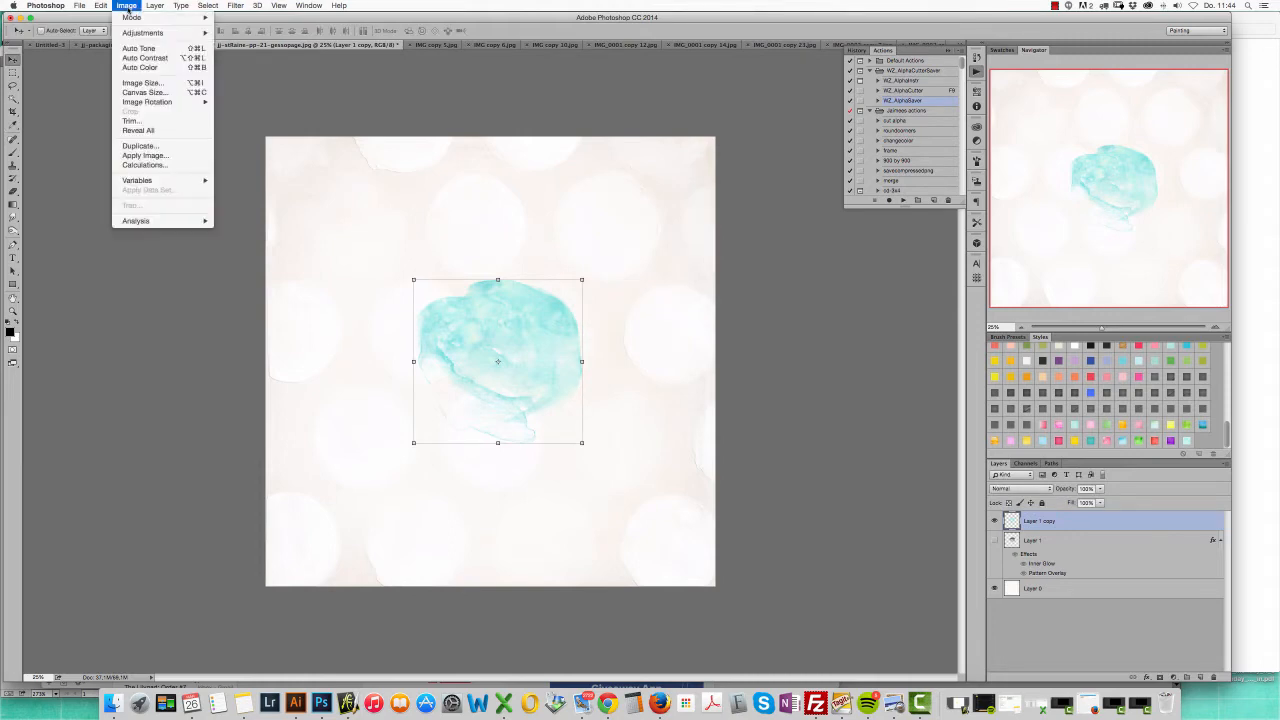
mouse_move(131, 33)
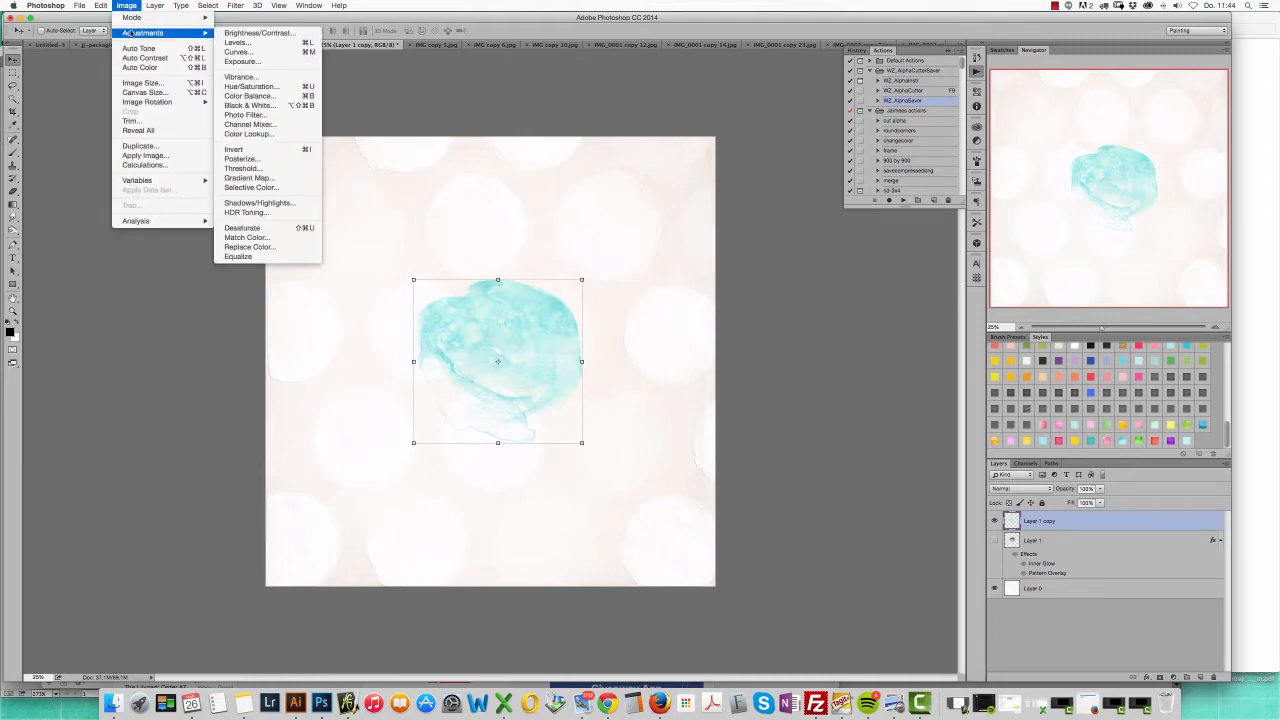
click(276, 189)
click(631, 282)
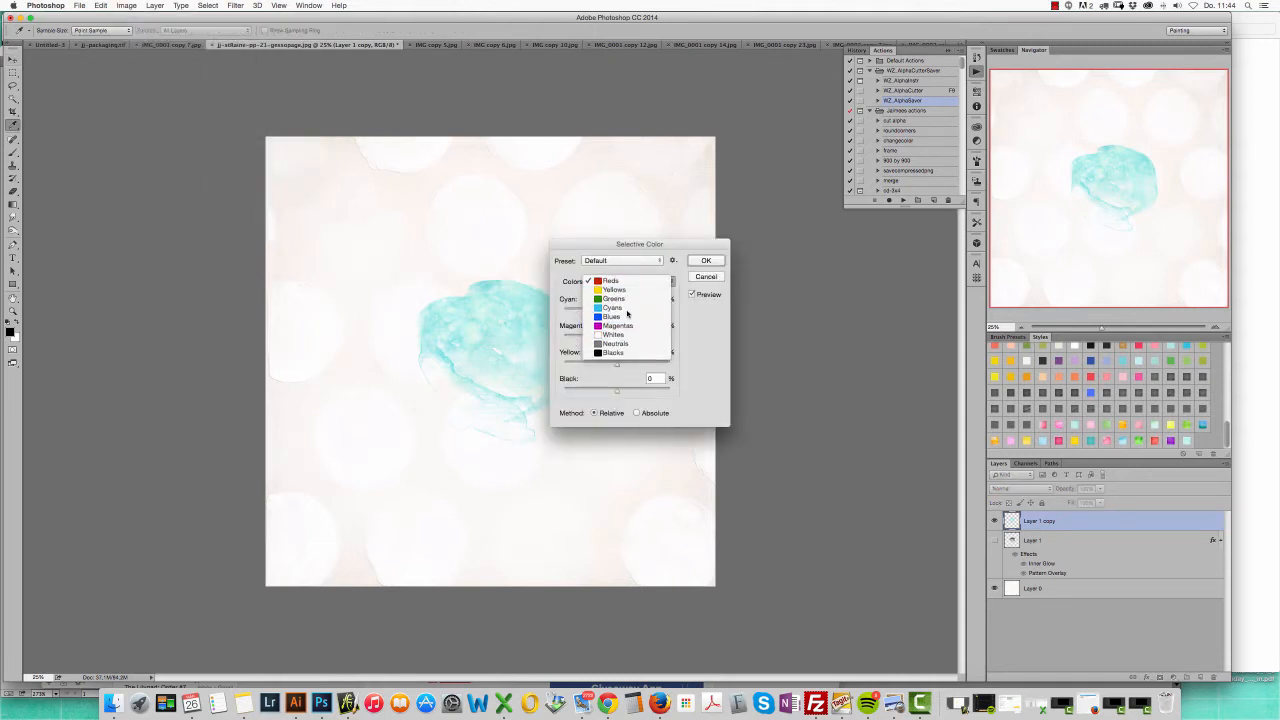
click(621, 310)
drag(622, 245, 702, 198)
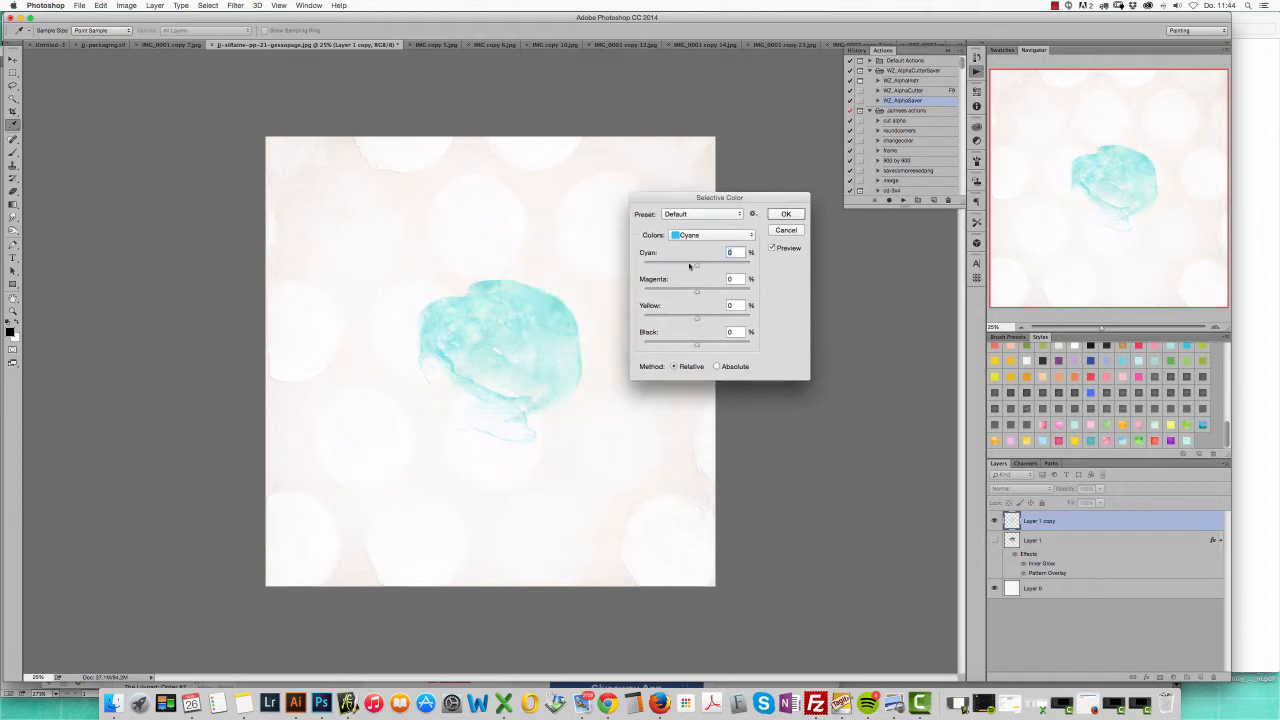
drag(697, 265, 655, 265)
drag(720, 264, 721, 346)
drag(713, 199, 645, 157)
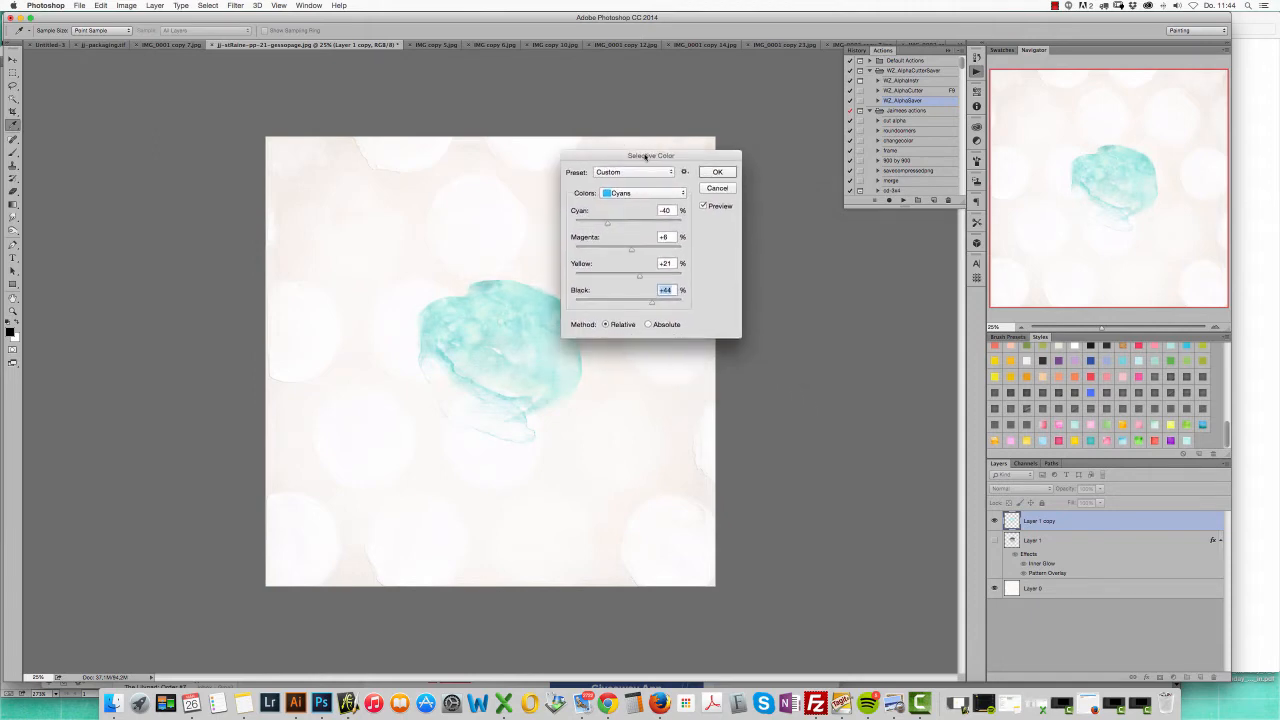
- In Selective Color, set Black to +8% for the Whites and +100% for the Neutrals
click(627, 219)
click(636, 194)
click(632, 220)
mouse_move(624, 302)
mouse_down()
mouse_move(603, 303)
mouse_move(648, 302)
mouse_move(632, 303)
mouse_up()
click(640, 194)
click(628, 201)
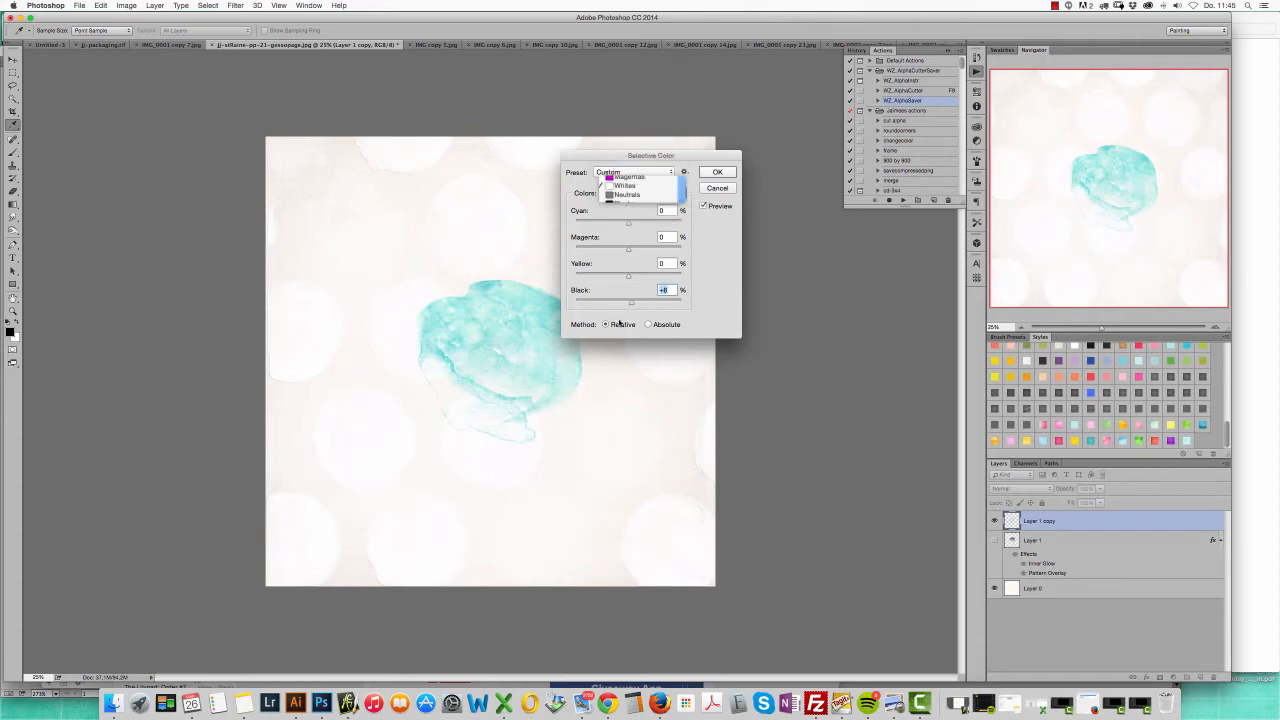
drag(628, 302, 687, 304)
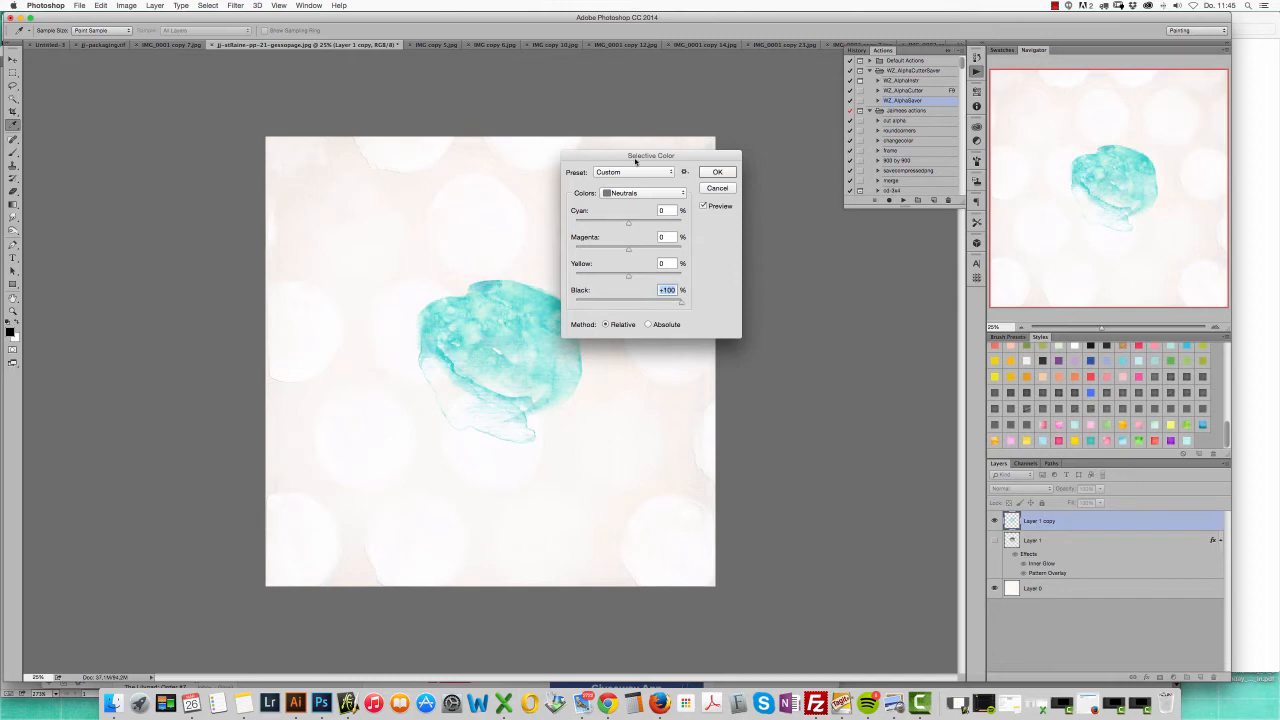
- In Selective Color, keep the Blacks at zero and set Black to -18% for the Neutrals
drag(636, 160, 707, 140)
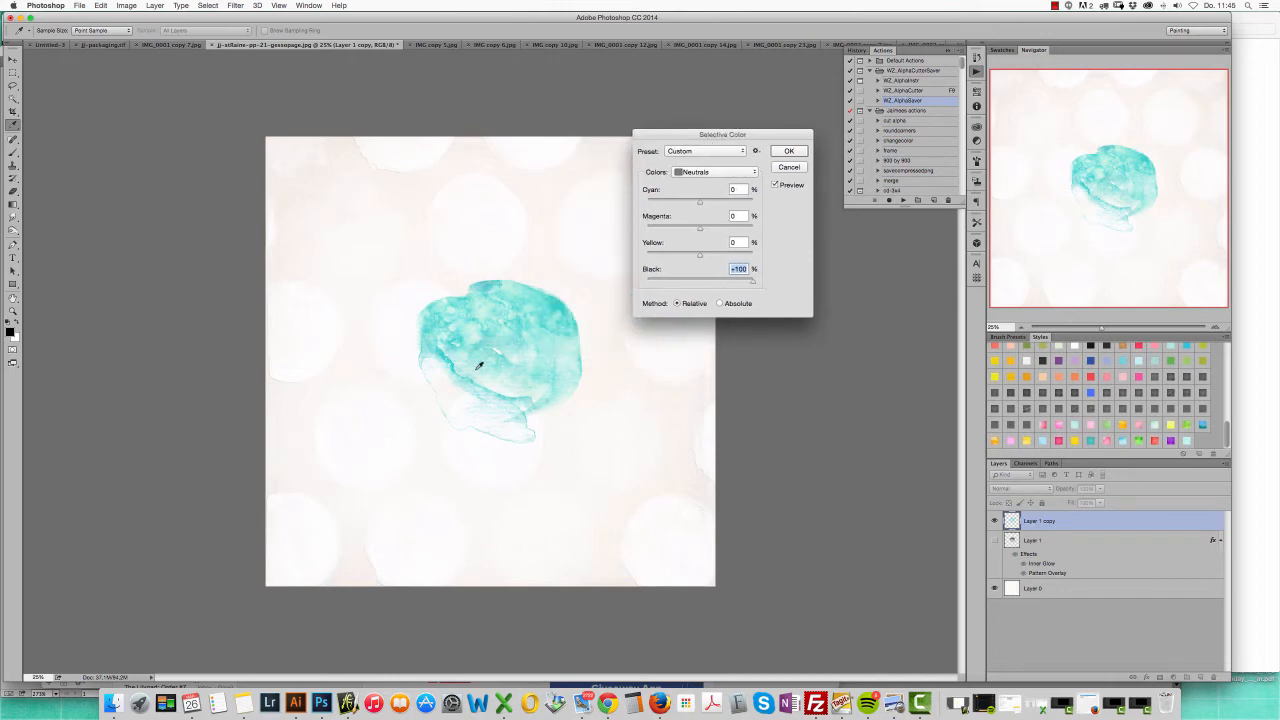
click(727, 171)
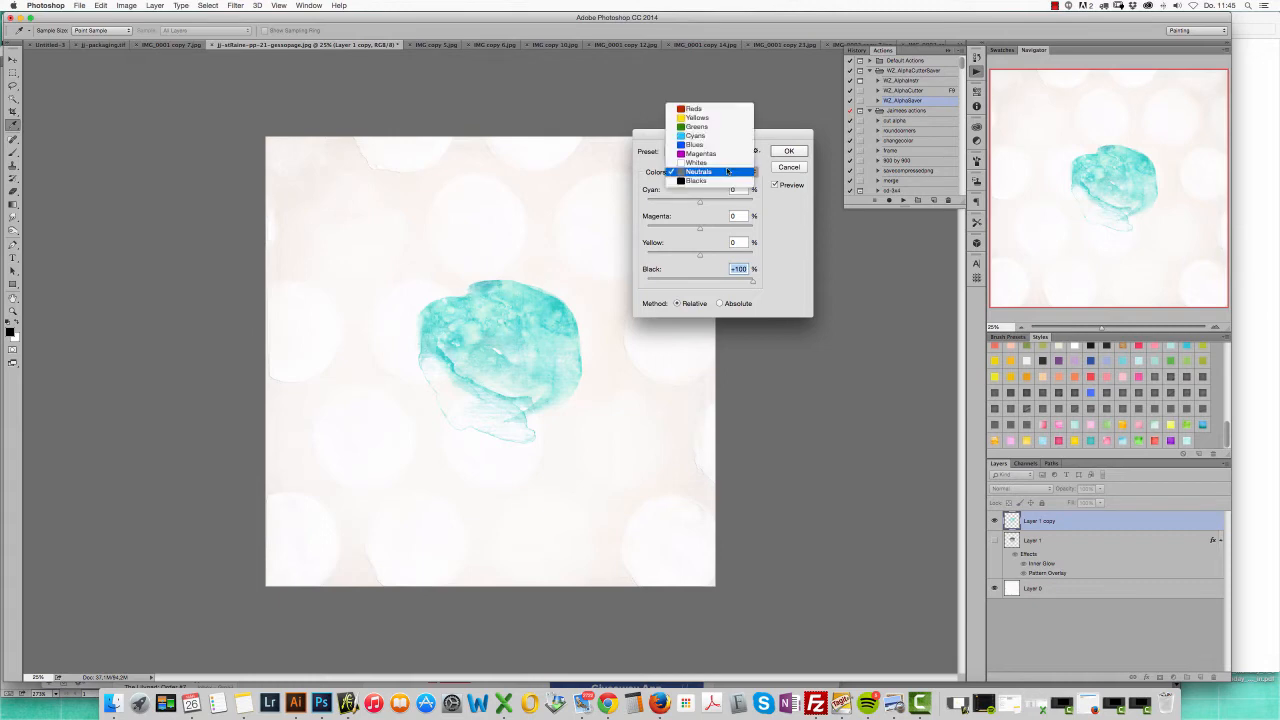
click(712, 181)
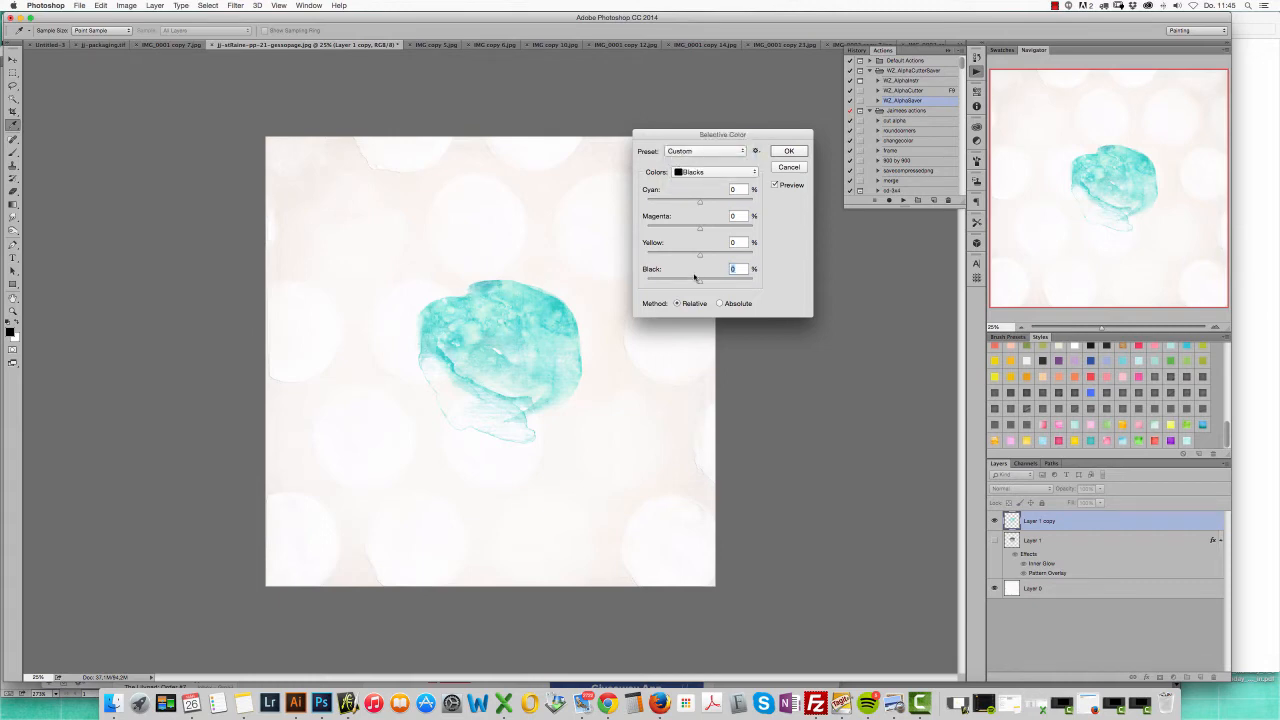
mouse_move(699, 281)
mouse_down()
mouse_move(661, 284)
mouse_move(700, 291)
mouse_up()
click(707, 174)
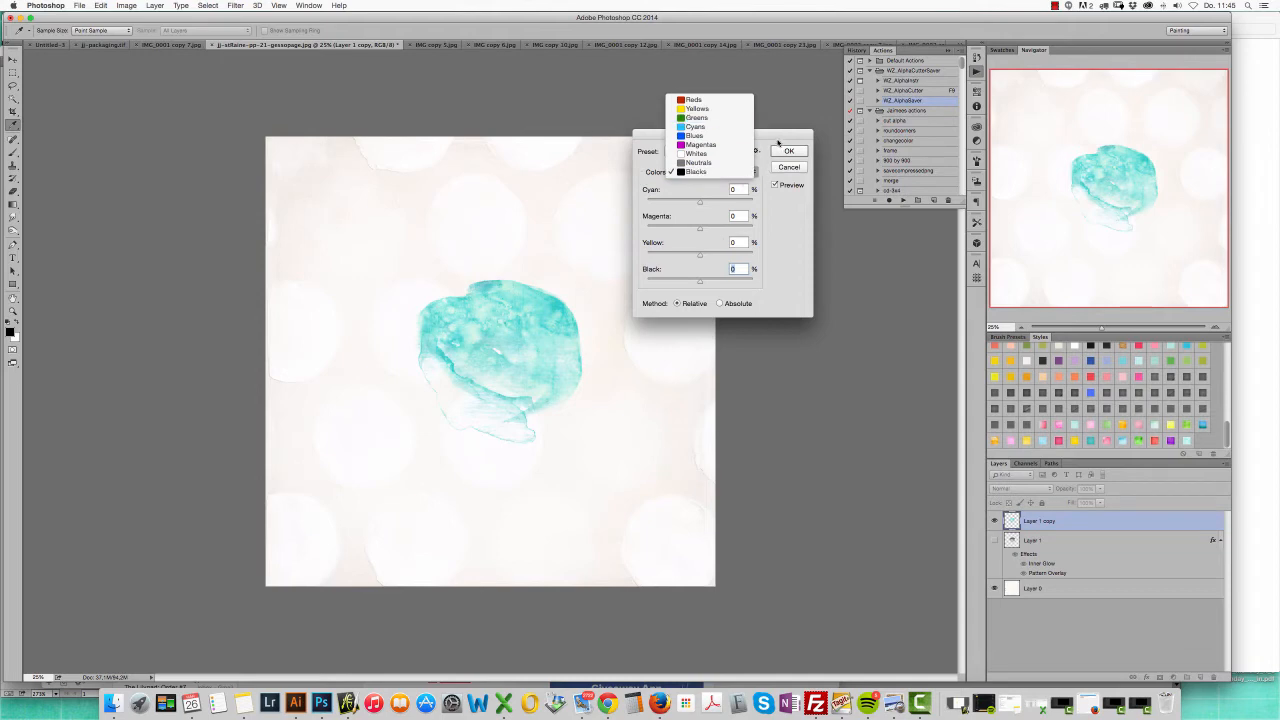
click(697, 162)
drag(743, 285, 637, 287)
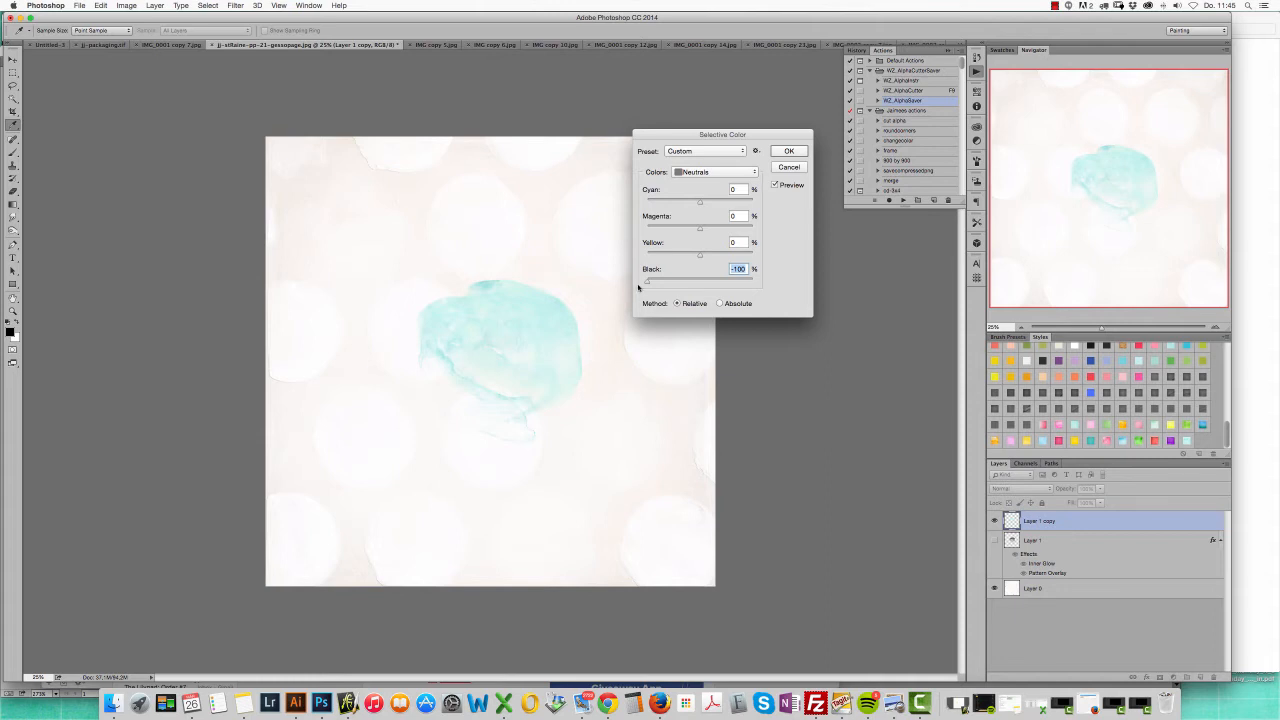
drag(636, 286, 694, 299)
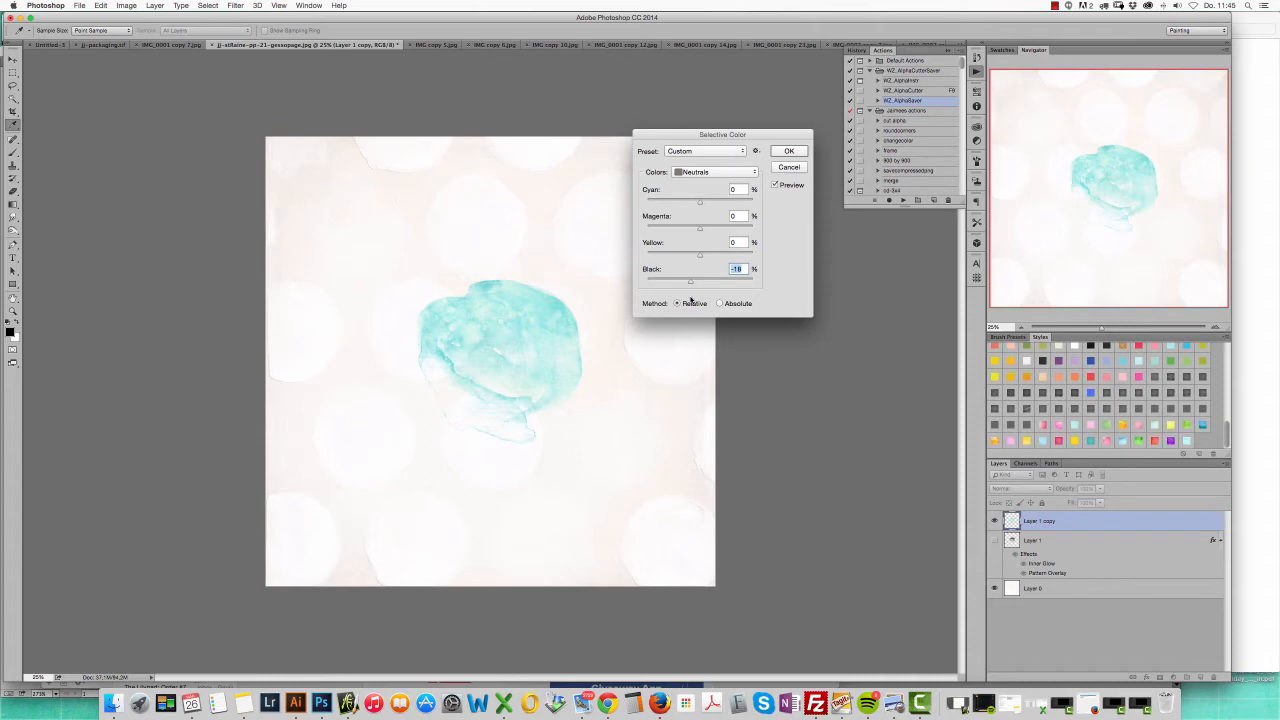
click(797, 168)
key(v)
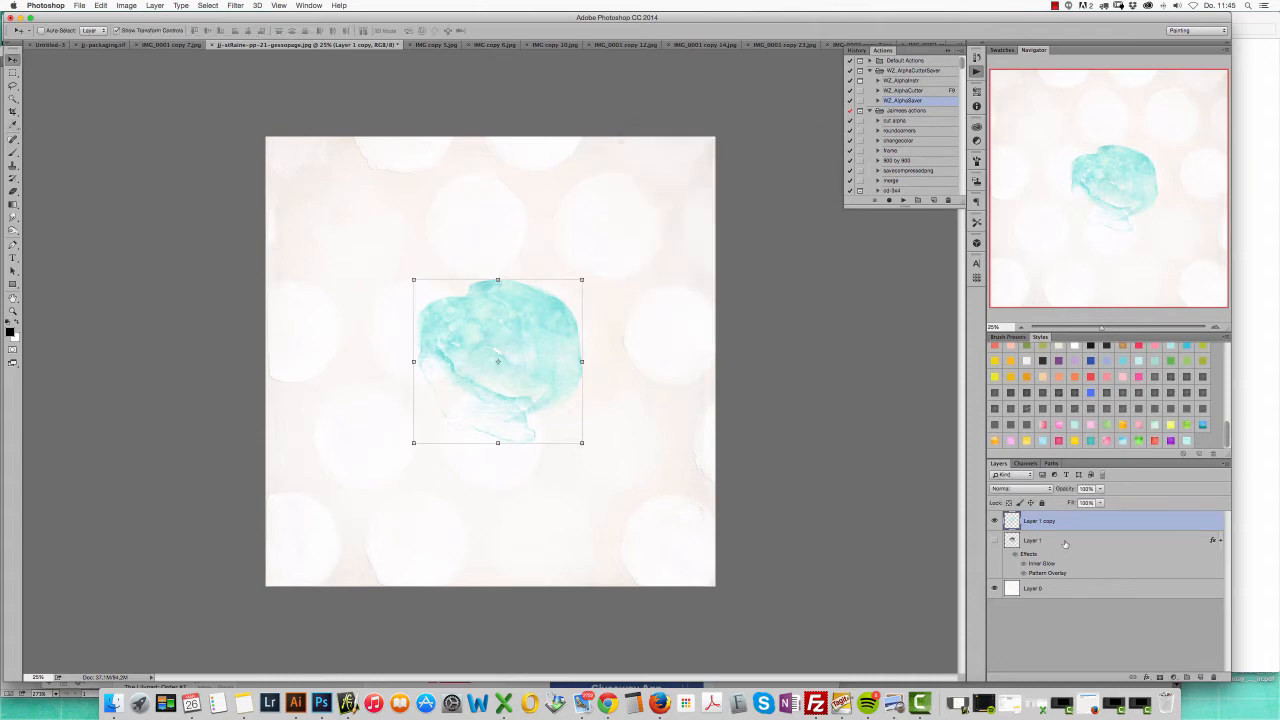
- Hide the turquoise copy, show the pink Layer 1, duplicate it slightly up and to the right, and hide the original
click(994, 521)
click(994, 540)
click(1040, 540)
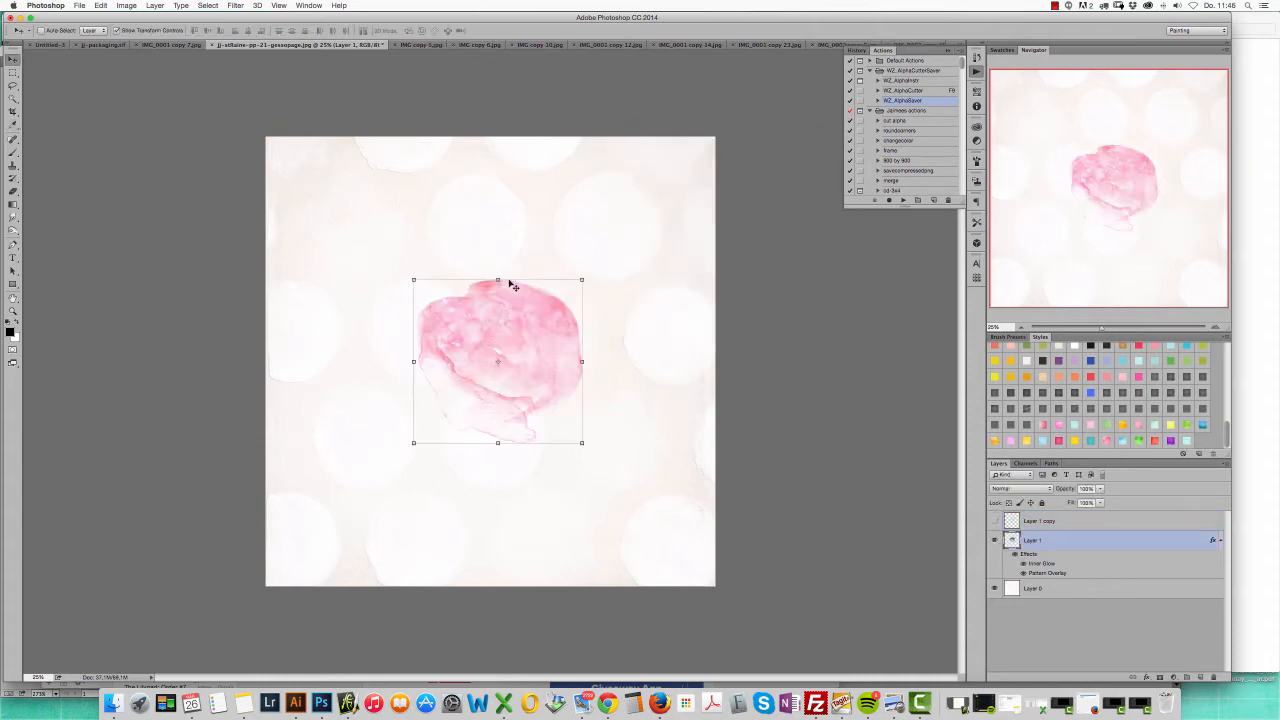
drag(546, 358, 556, 329)
click(994, 588)
- Try the pale orange, golden yellow and lavender-blue colour overlay styles on the new duplicate
click(1027, 377)
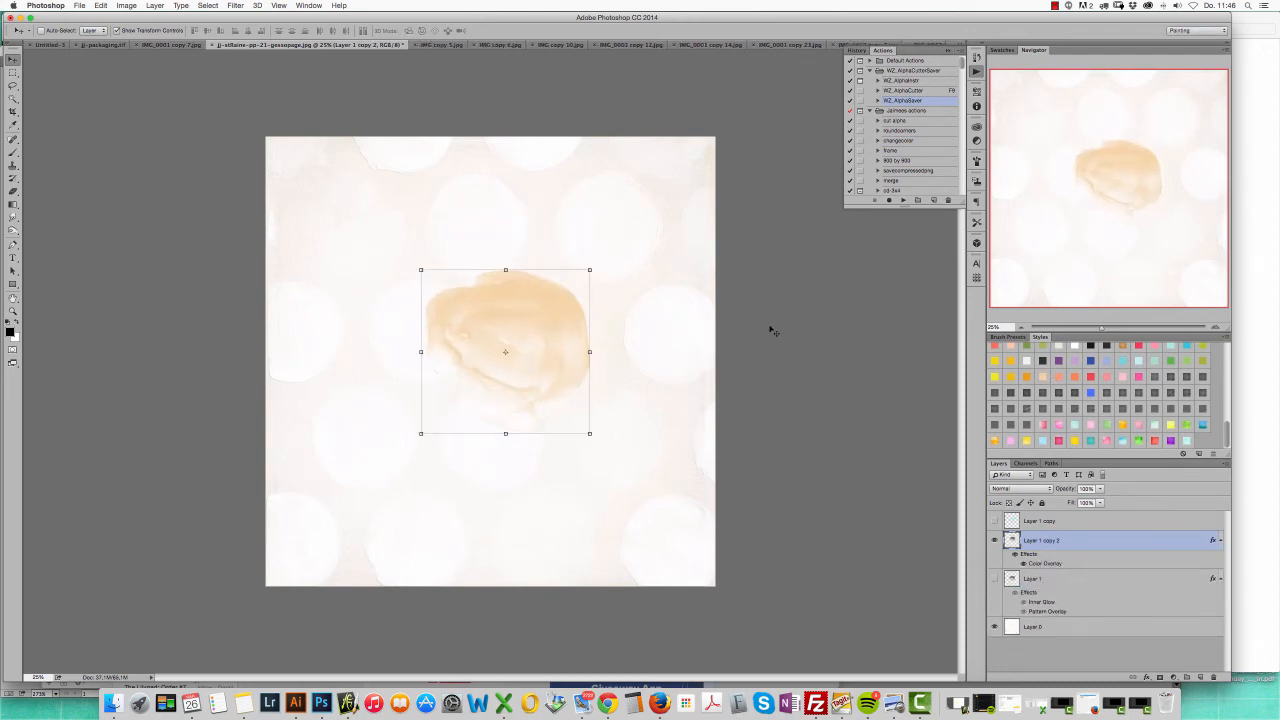
click(1011, 376)
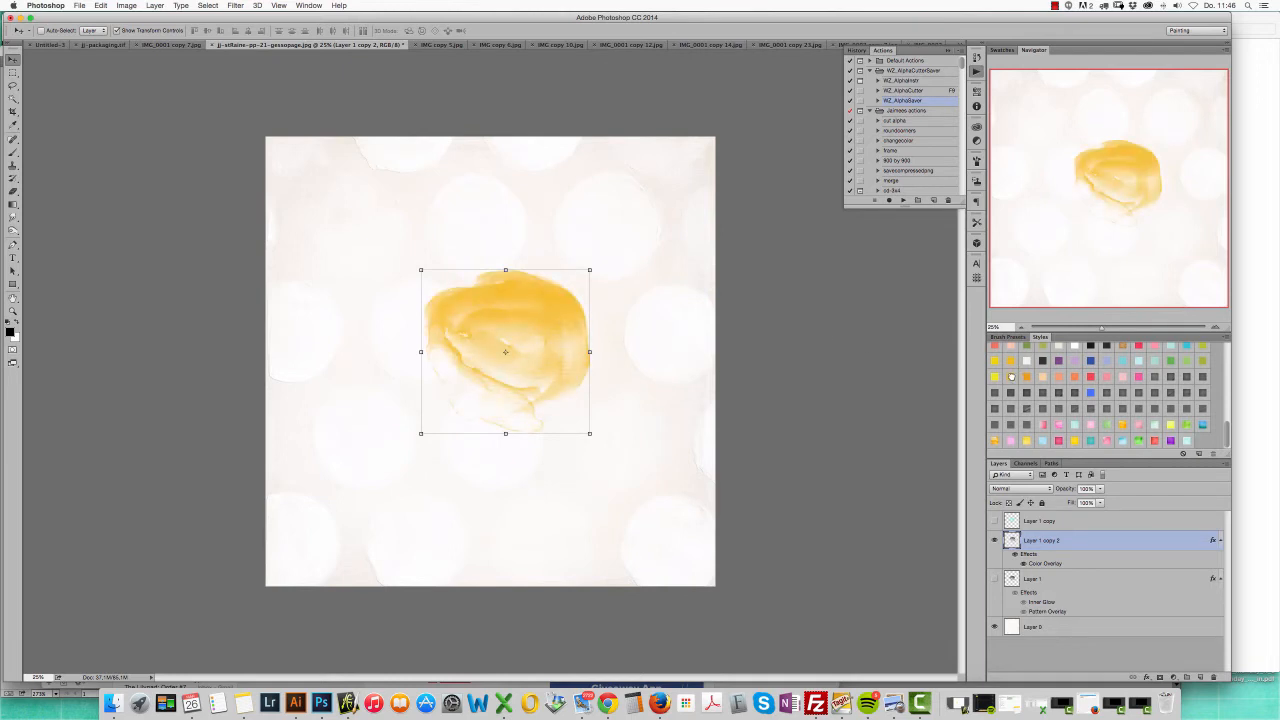
click(1121, 362)
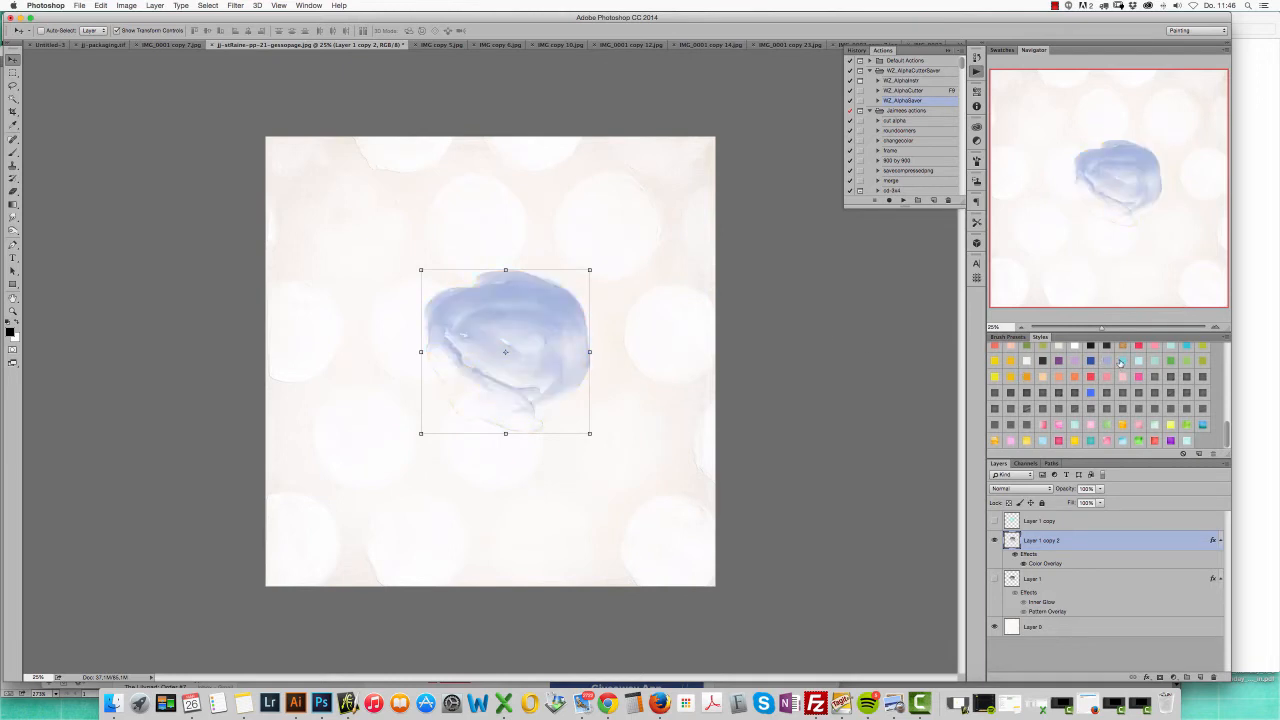
- Apply the light blue watercolour style to the new duplicate and rasterize its layer style
click(1127, 441)
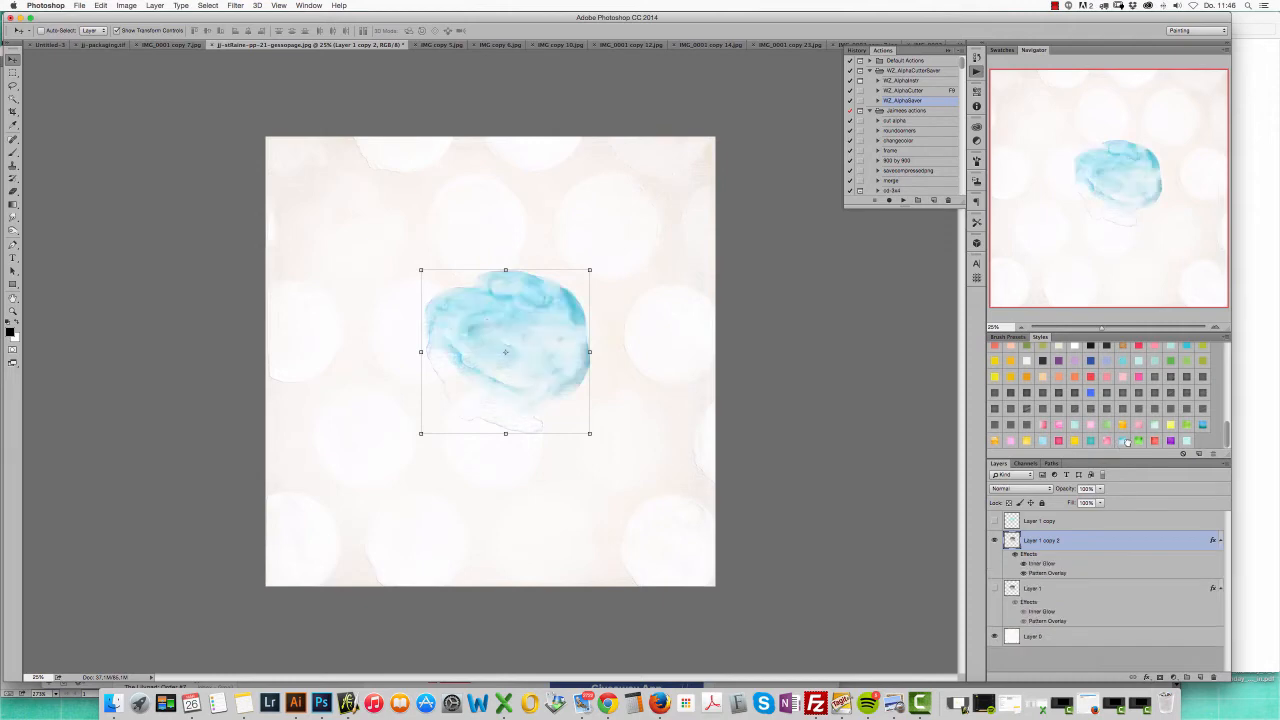
right_click(1090, 534)
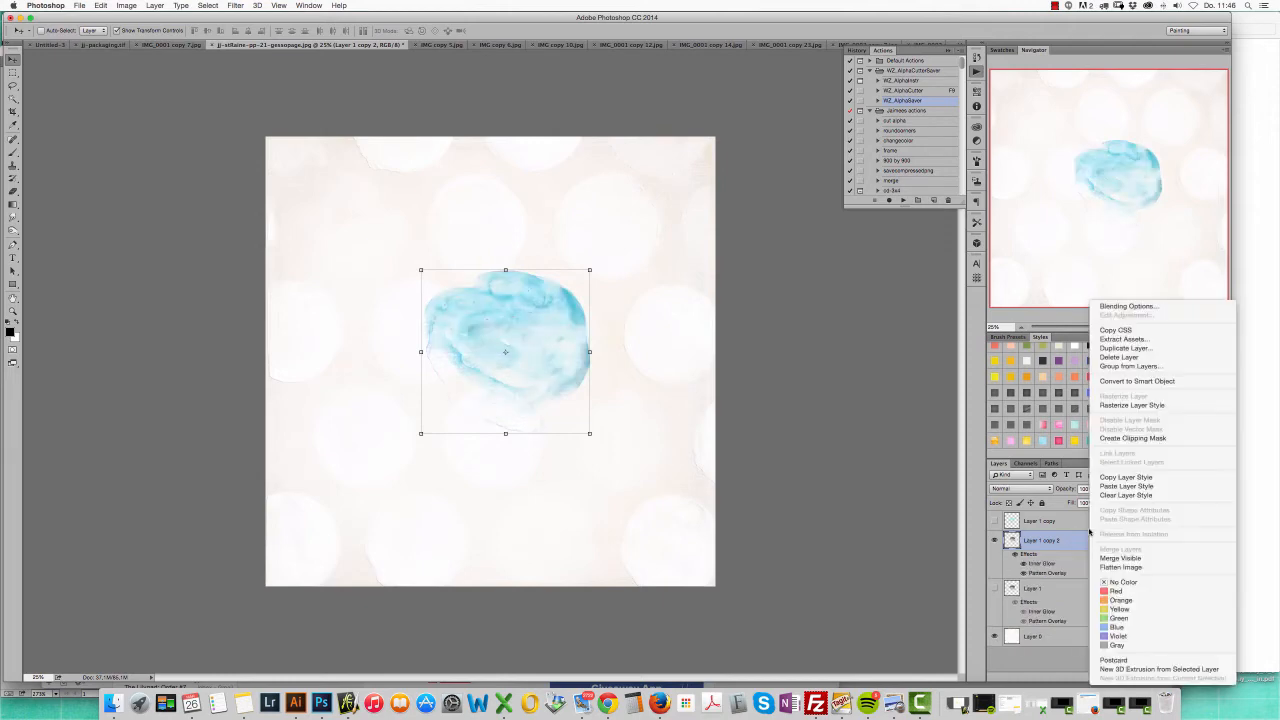
click(1126, 405)
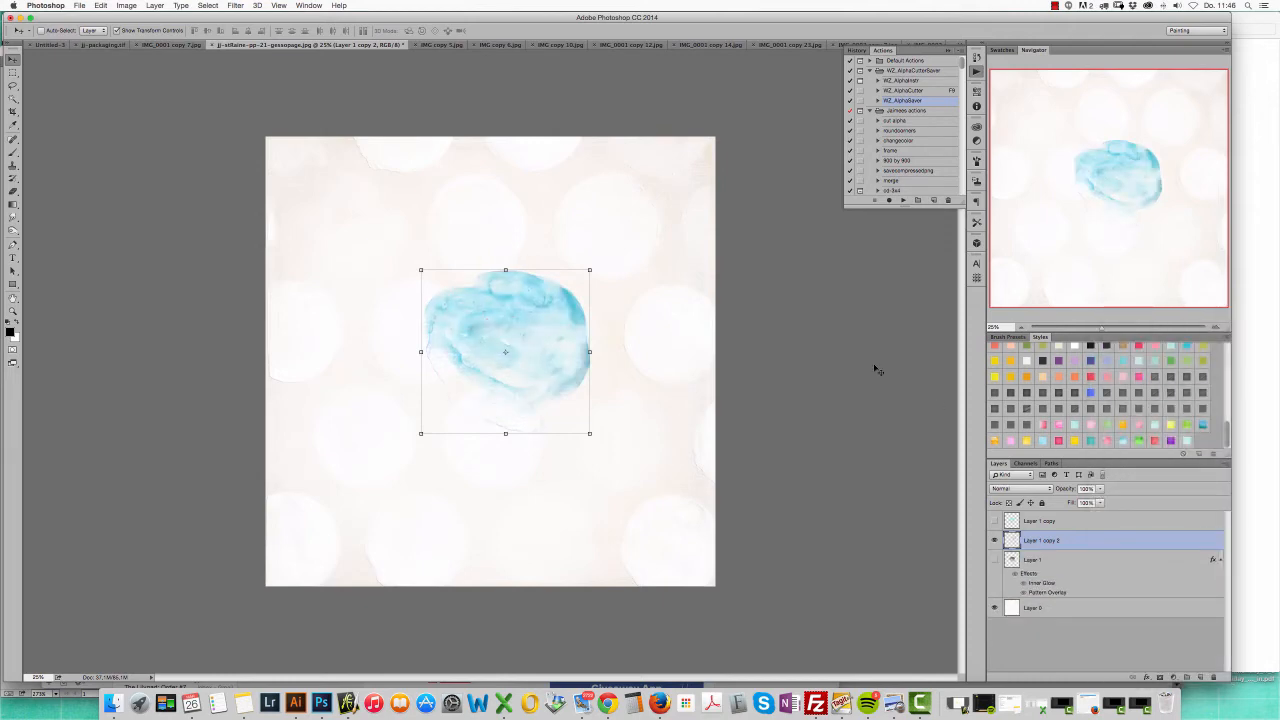
- Recolour the rasterized blue stamp pink with Hue/Saturation, setting Hue to +141 and Saturation to +21
key(super+u)
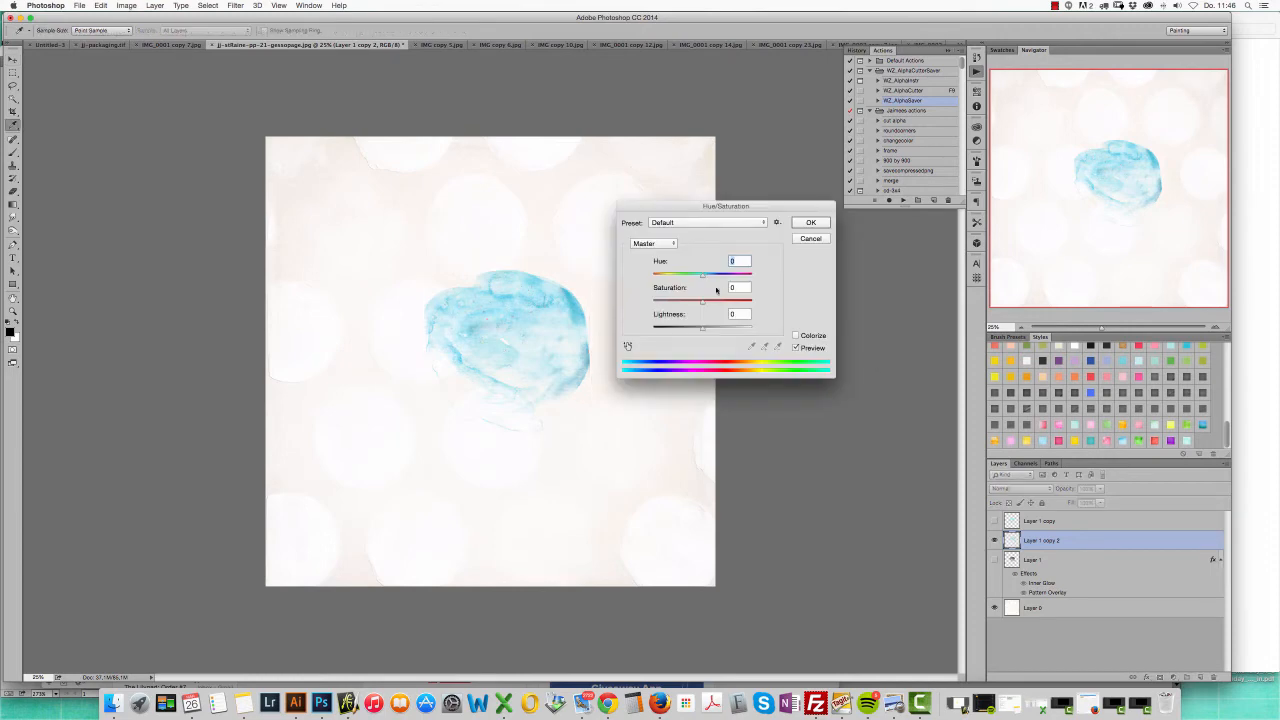
drag(675, 278, 712, 303)
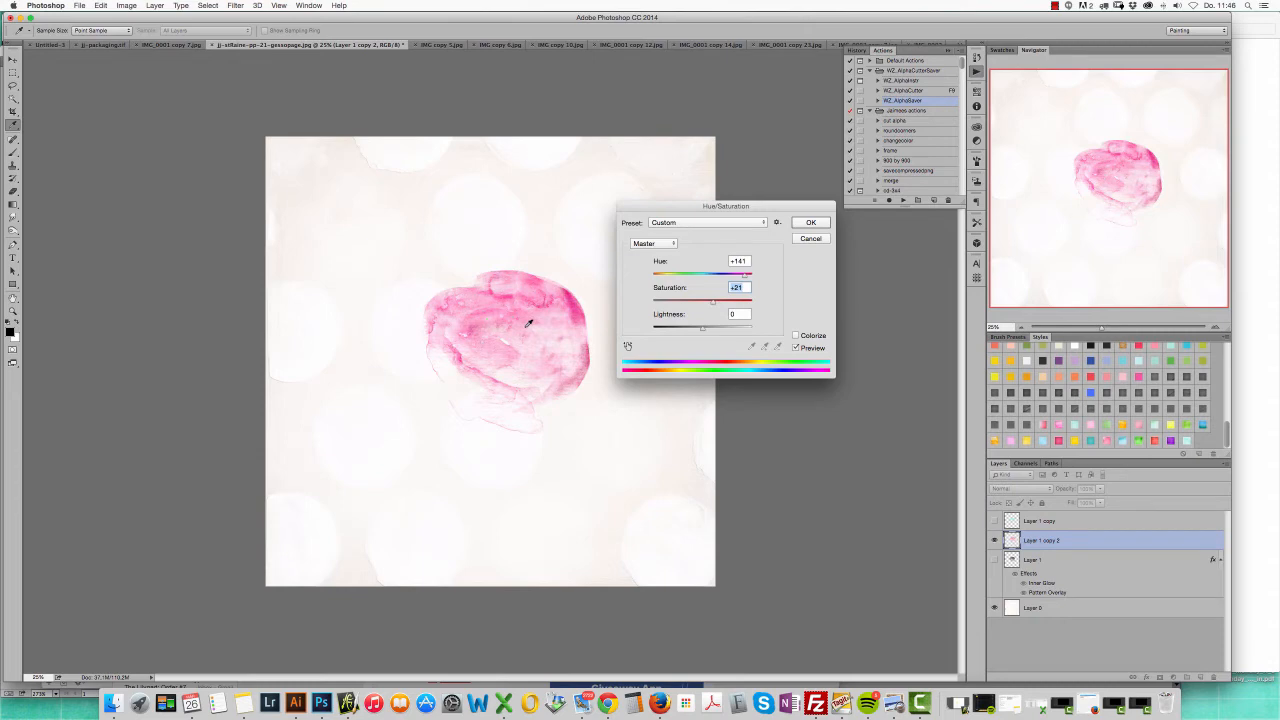
click(811, 223)
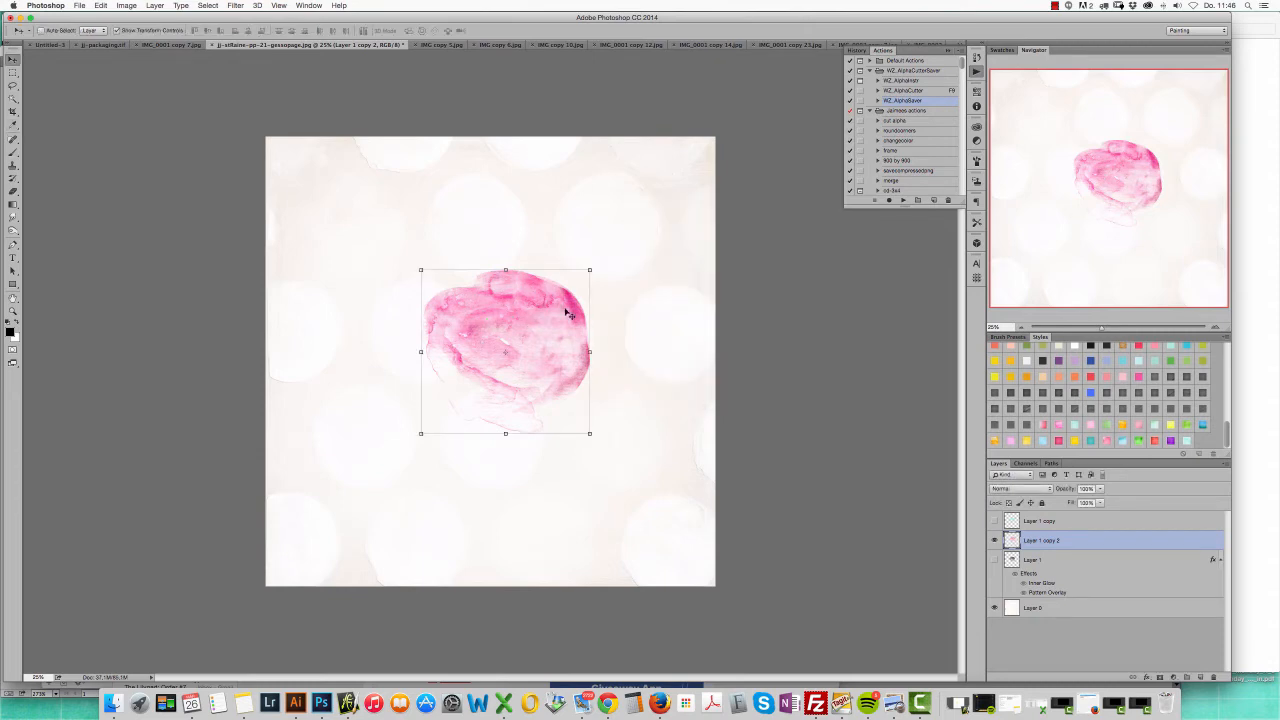
- Lighten the pink stamp with Levels by setting the midtone input level to 2.63
key(super+l)
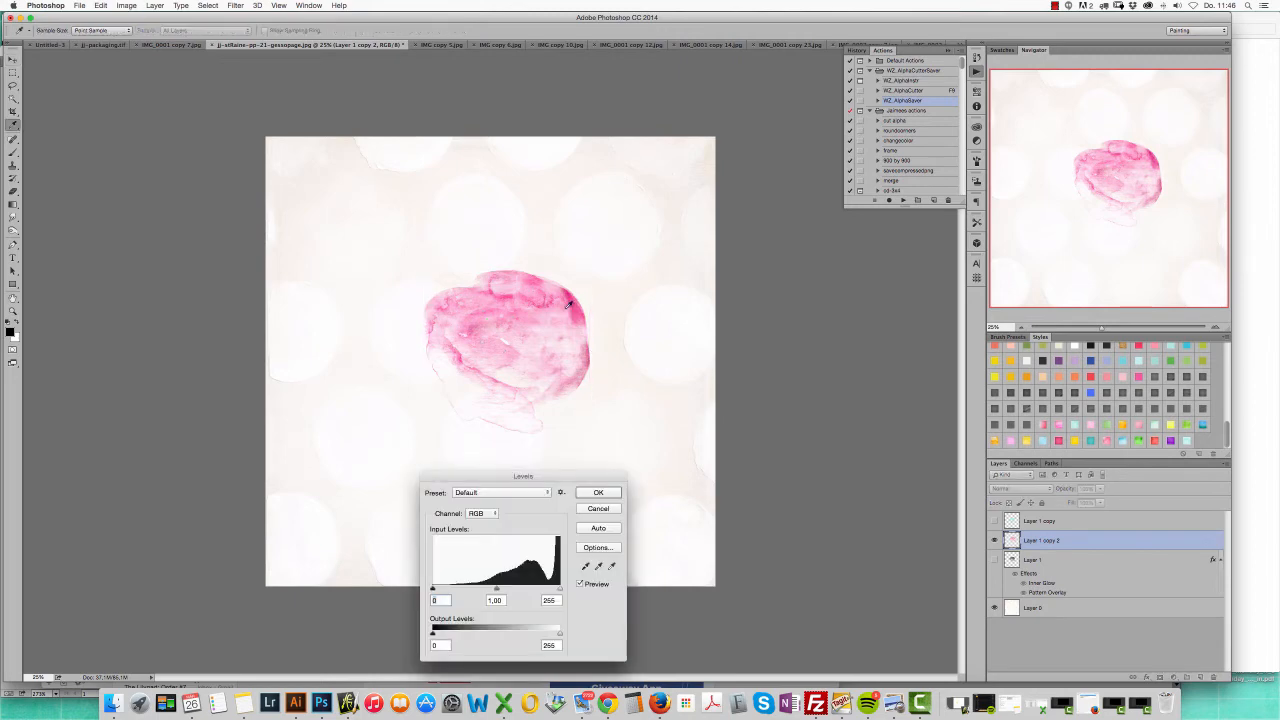
drag(516, 479, 700, 246)
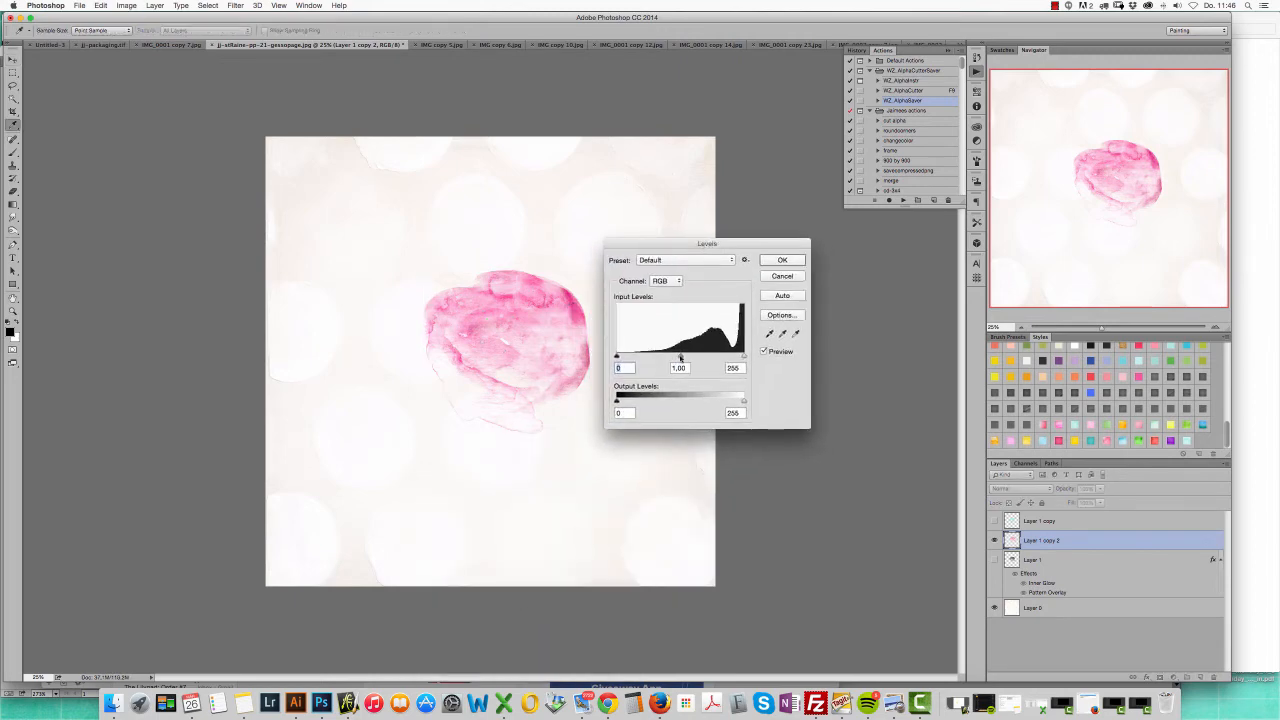
drag(681, 357, 638, 358)
click(782, 261)
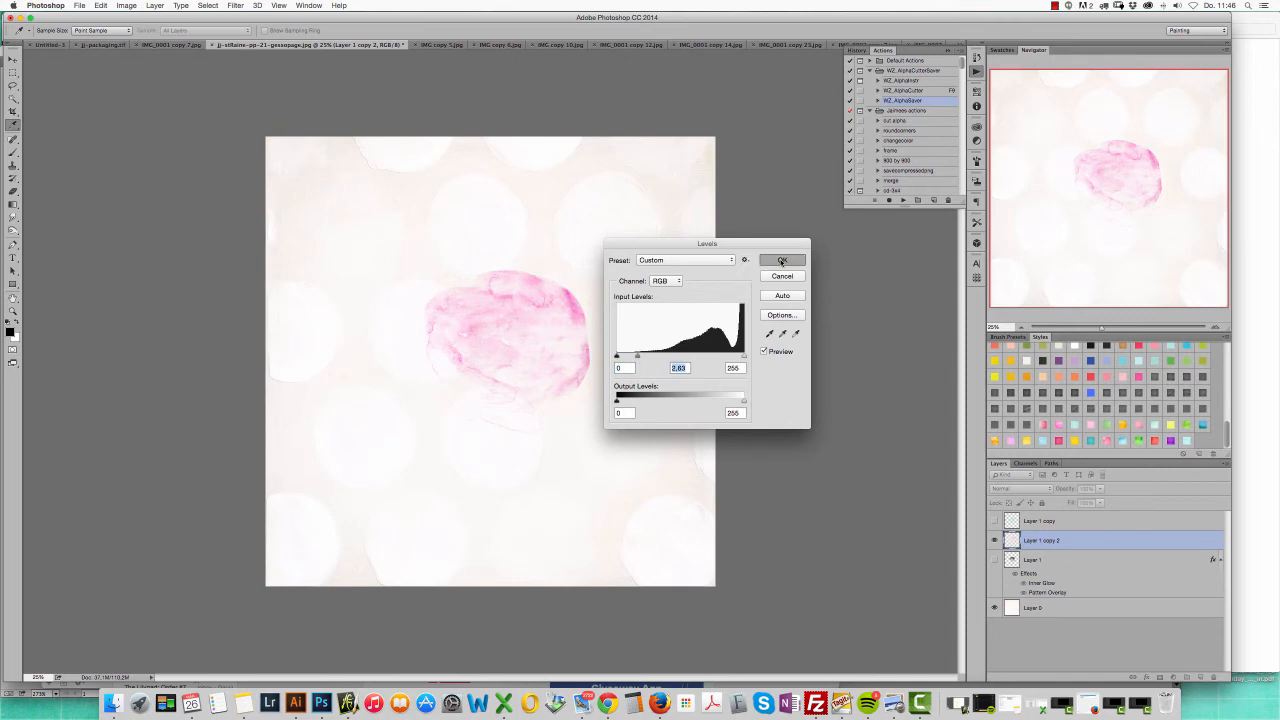
key(v)
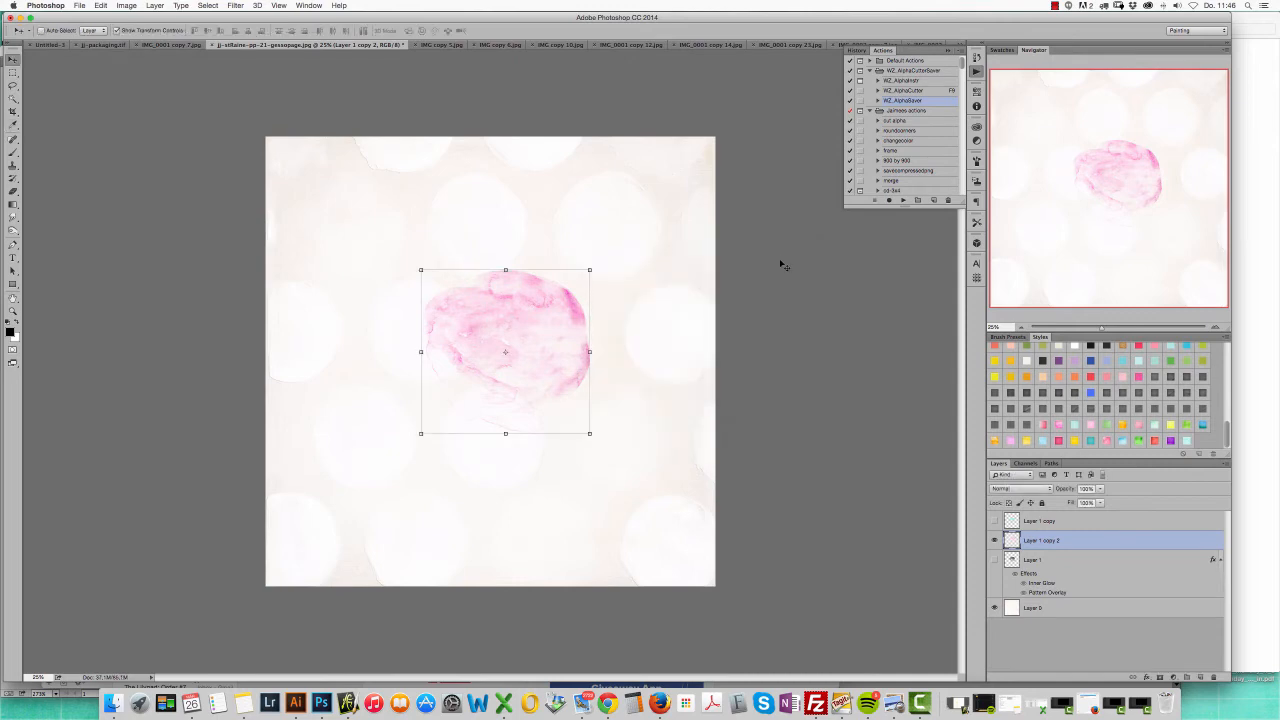
- Warm the pink stamp's midtones by shifting them towards yellow with Color Balance
key(super+b)
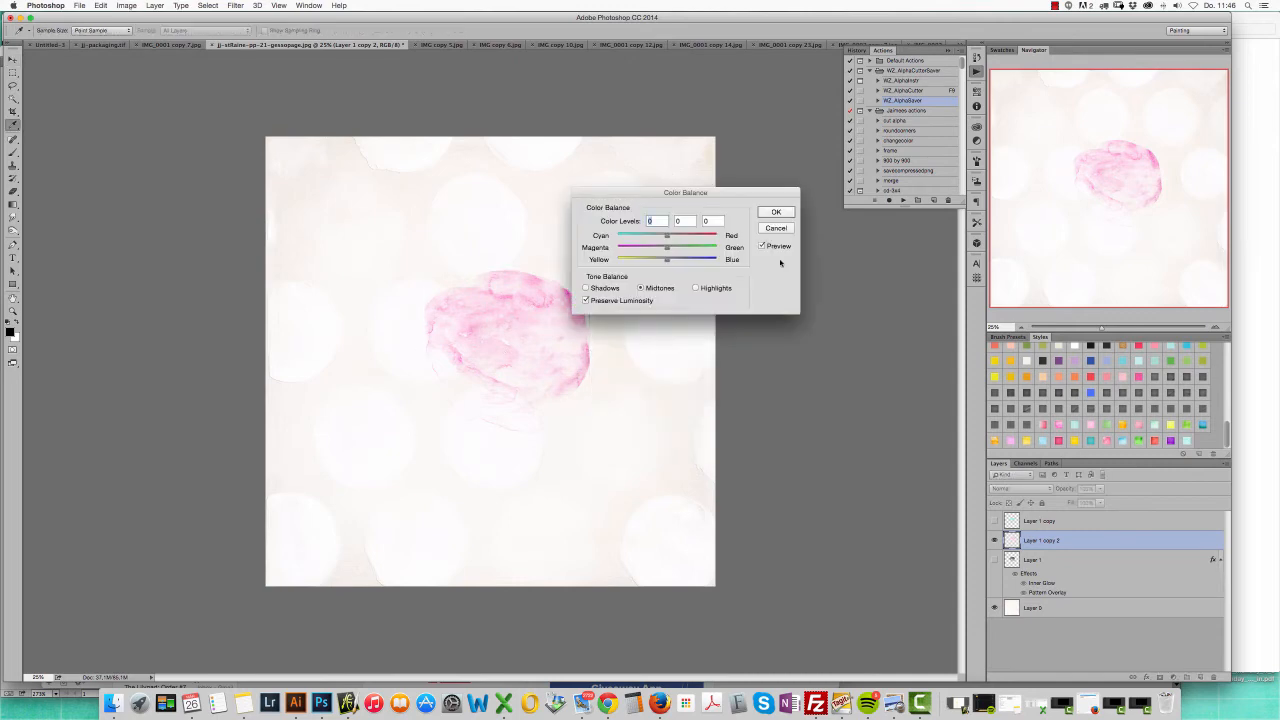
drag(680, 190, 703, 168)
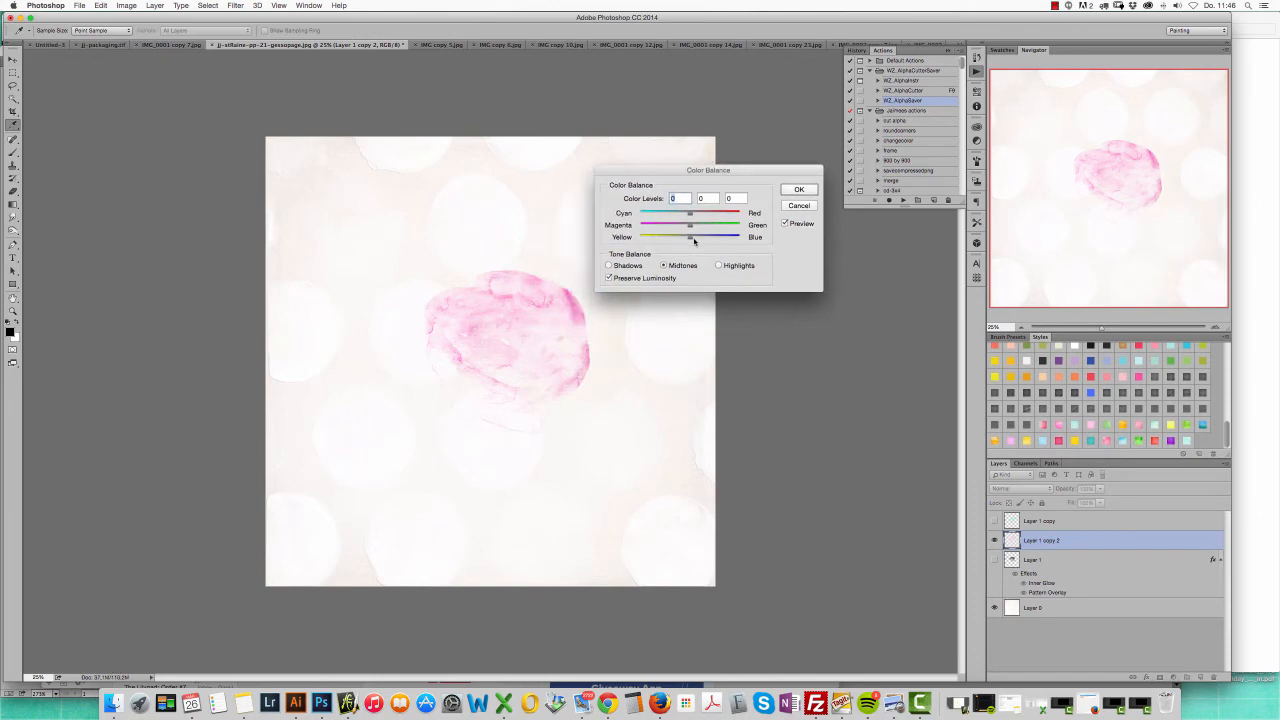
mouse_move(690, 237)
mouse_down()
mouse_move(654, 237)
mouse_move(675, 214)
mouse_move(712, 228)
mouse_move(690, 228)
mouse_up()
key(Return)
key(v)
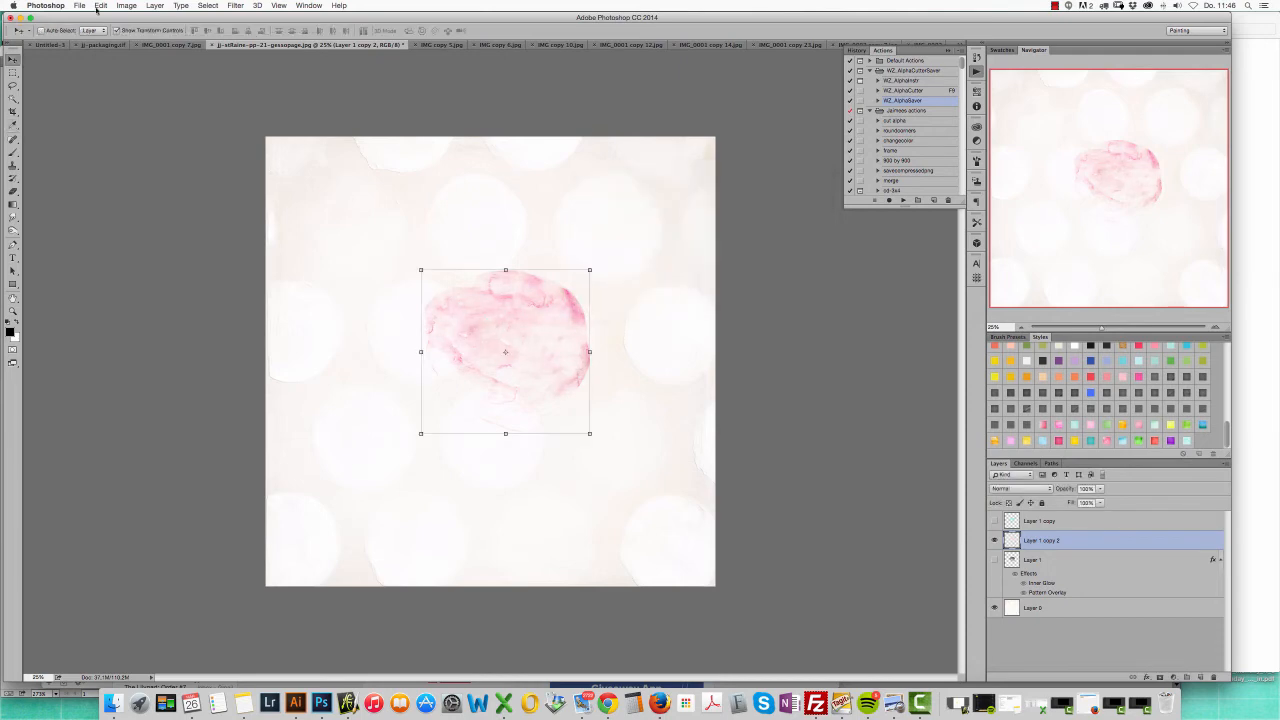
- Start Selective Color on the pink stamp and lower Black for the Neutrals and Cyan slightly
click(129, 6)
mouse_move(150, 34)
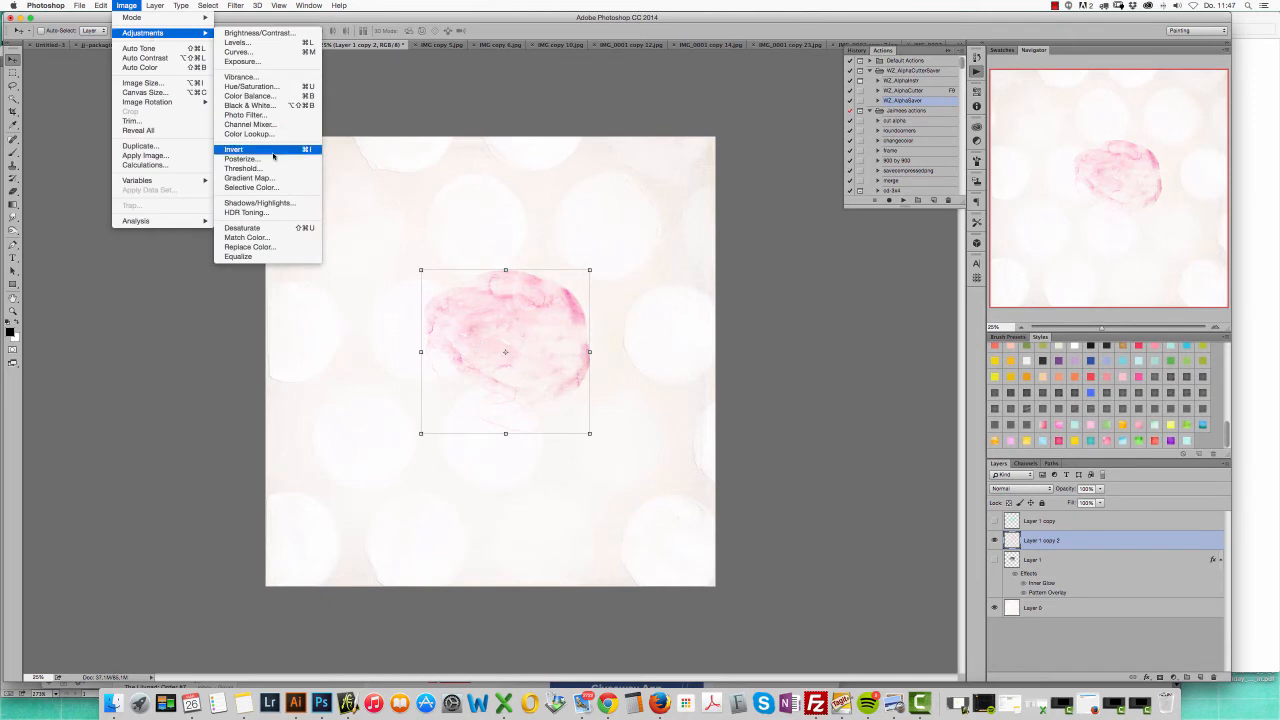
click(268, 187)
click(688, 172)
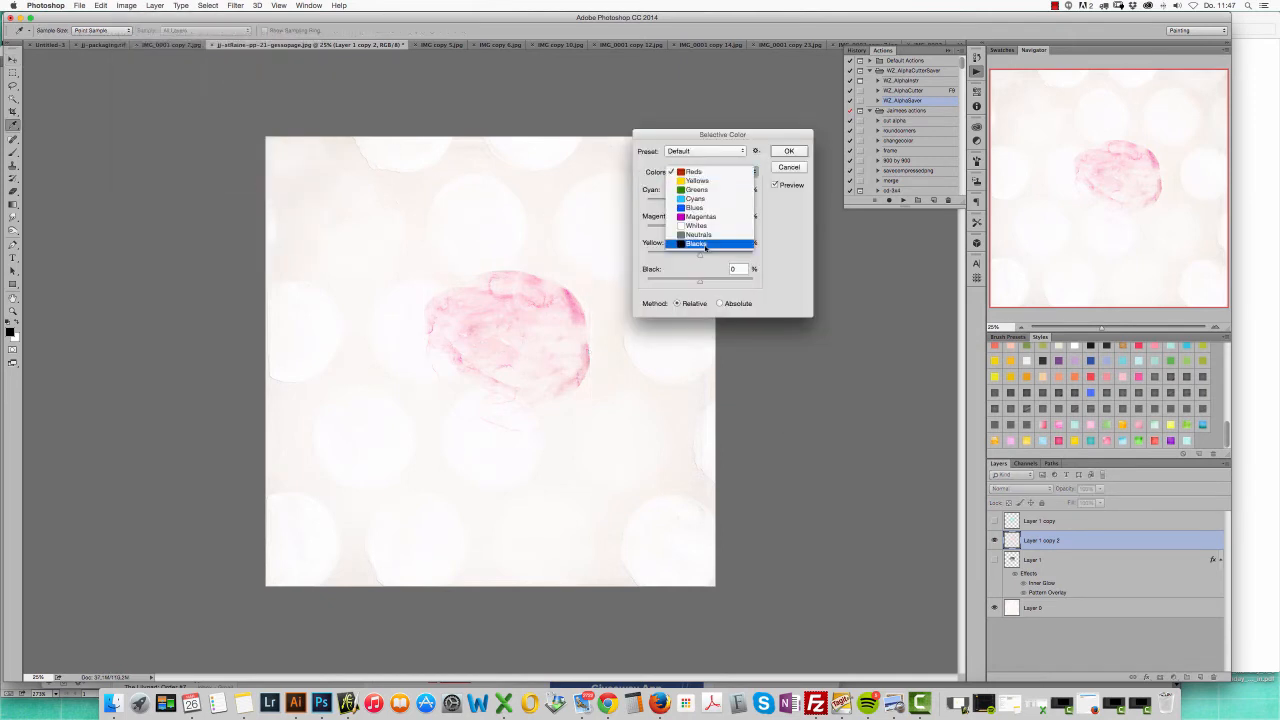
click(698, 234)
drag(700, 281, 666, 283)
mouse_move(701, 204)
mouse_down()
mouse_move(683, 204)
mouse_move(738, 204)
mouse_move(662, 226)
mouse_move(682, 229)
mouse_move(734, 206)
mouse_move(611, 208)
mouse_move(691, 206)
mouse_up()
- In Selective Color, set the Reds to Cyan -17% and Magenta -35%, raise their Yellow, and apply the adjustment
click(705, 172)
click(701, 154)
click(708, 173)
click(714, 125)
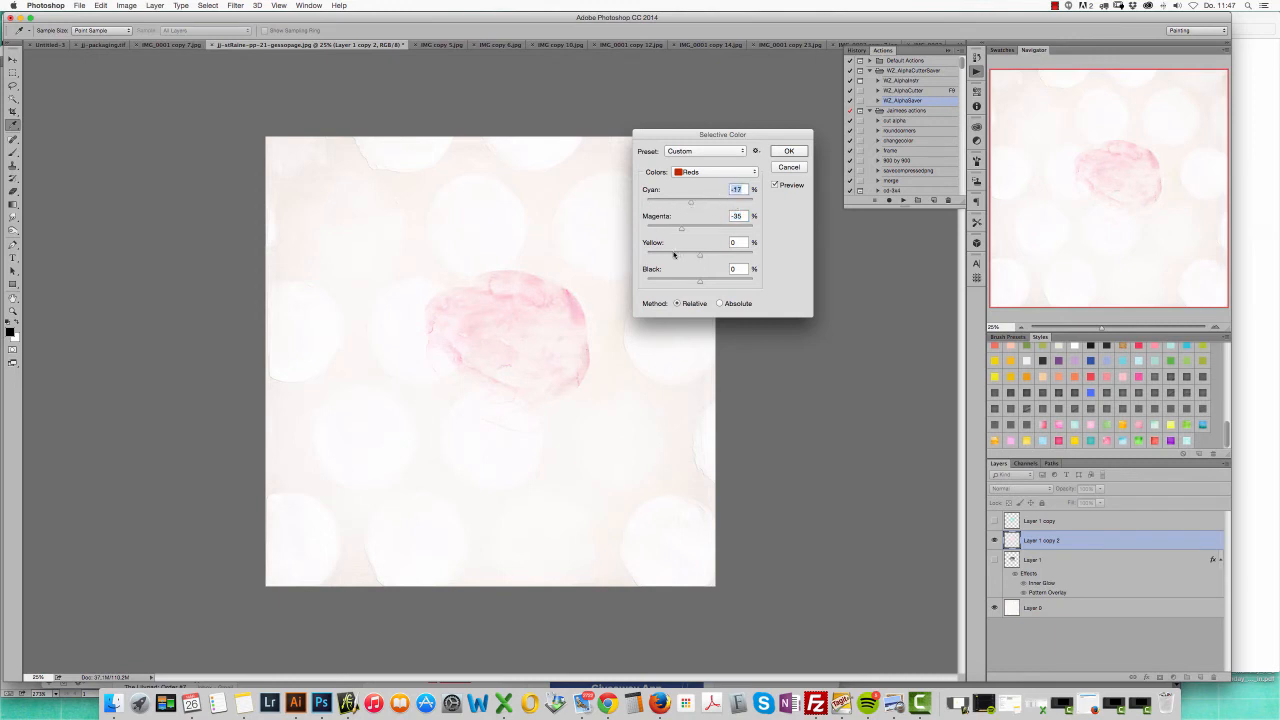
drag(666, 256, 716, 254)
click(788, 152)
key(v)
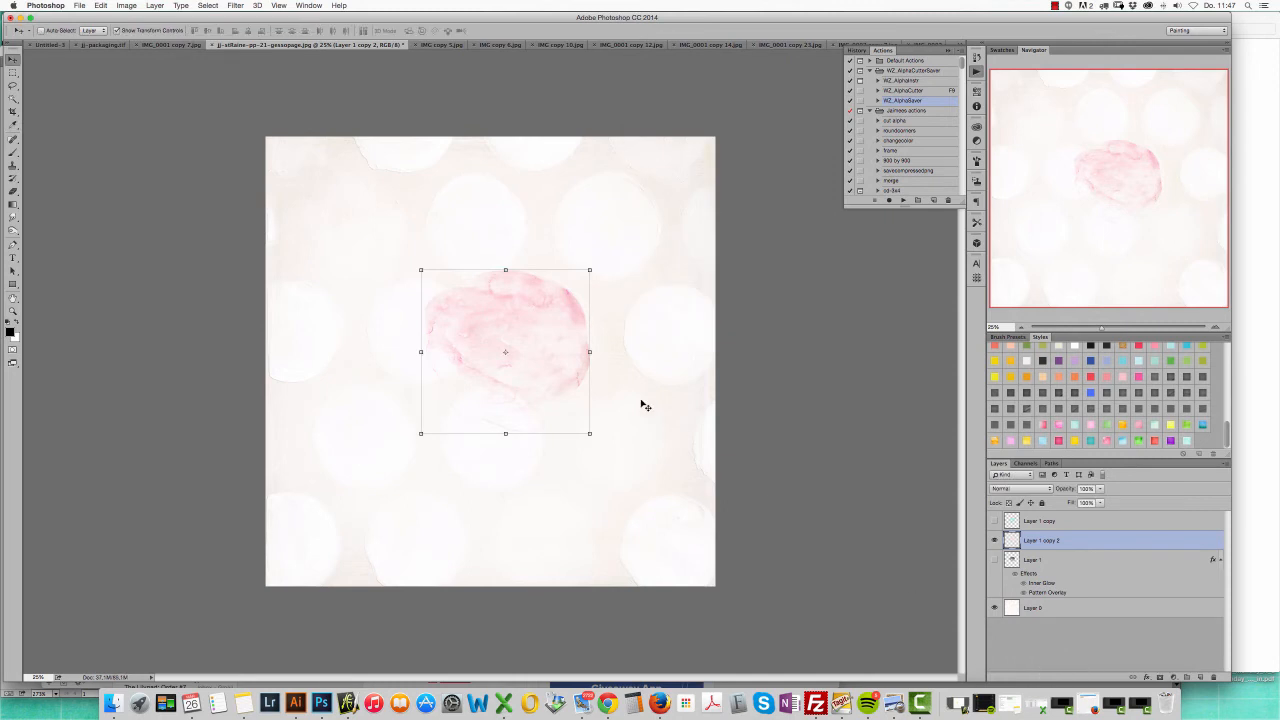
- Duplicate the pale pink stamp layer and try the Color Burn and Overlay blend modes on the duplicate
drag(1125, 545, 1189, 665)
click(1018, 488)
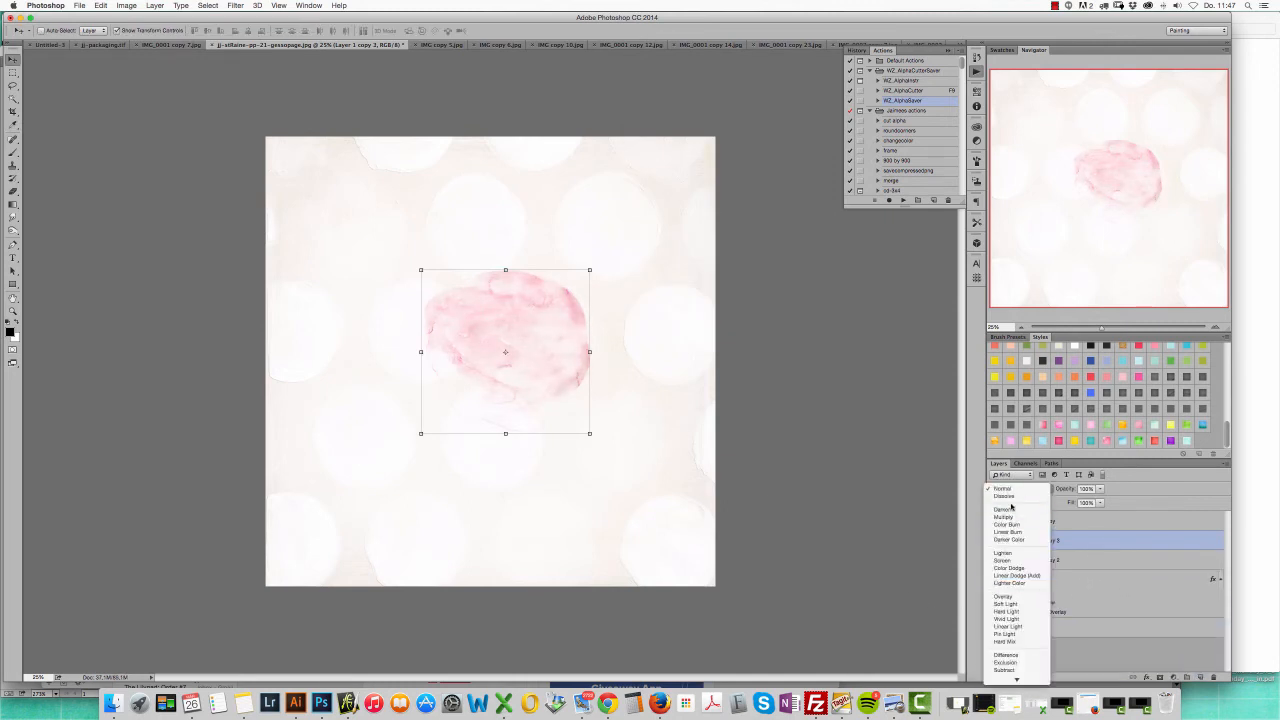
click(1007, 524)
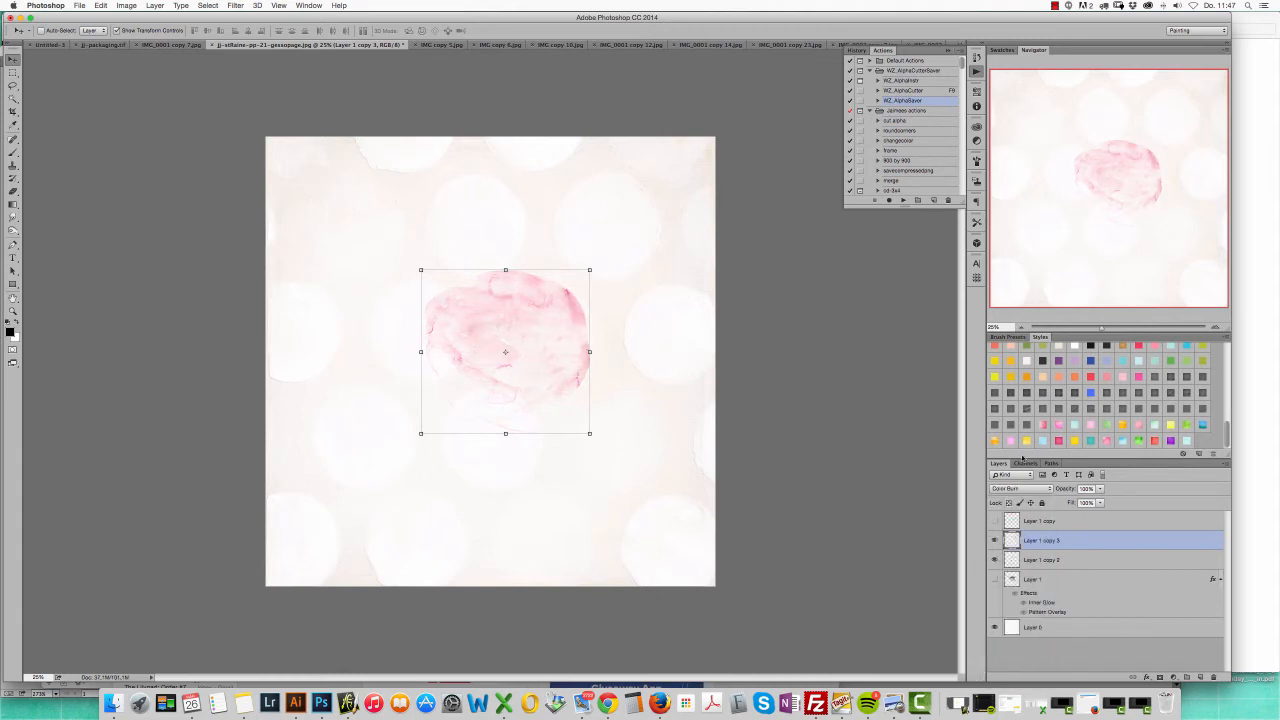
click(1020, 488)
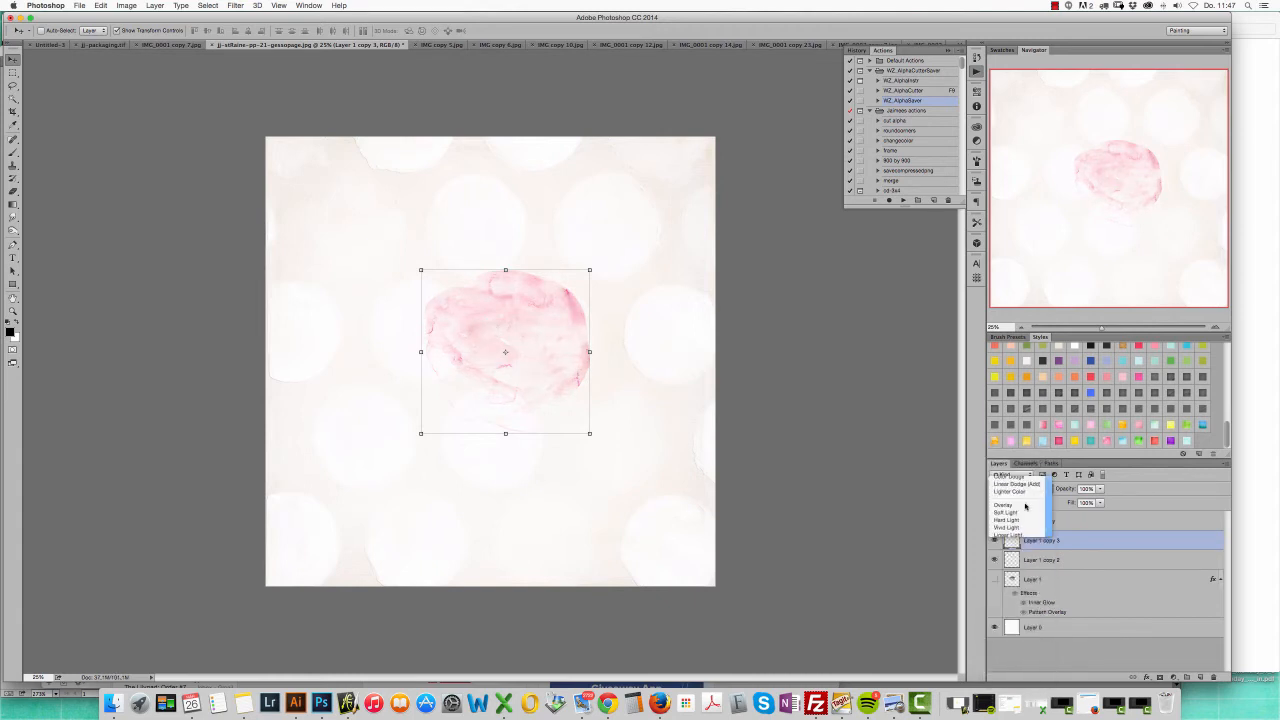
click(1025, 506)
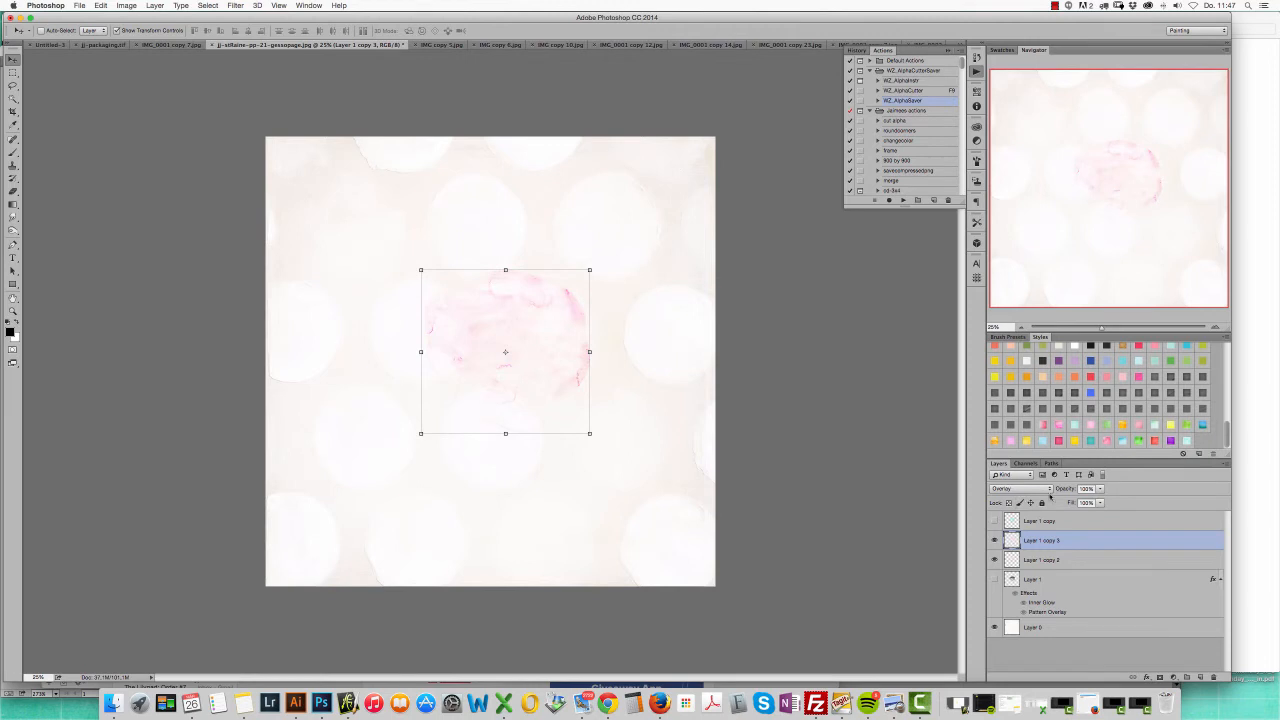
- Set the duplicate's blend mode to Multiply and toggle its visibility to compare the colour intensity
click(1048, 489)
click(1017, 409)
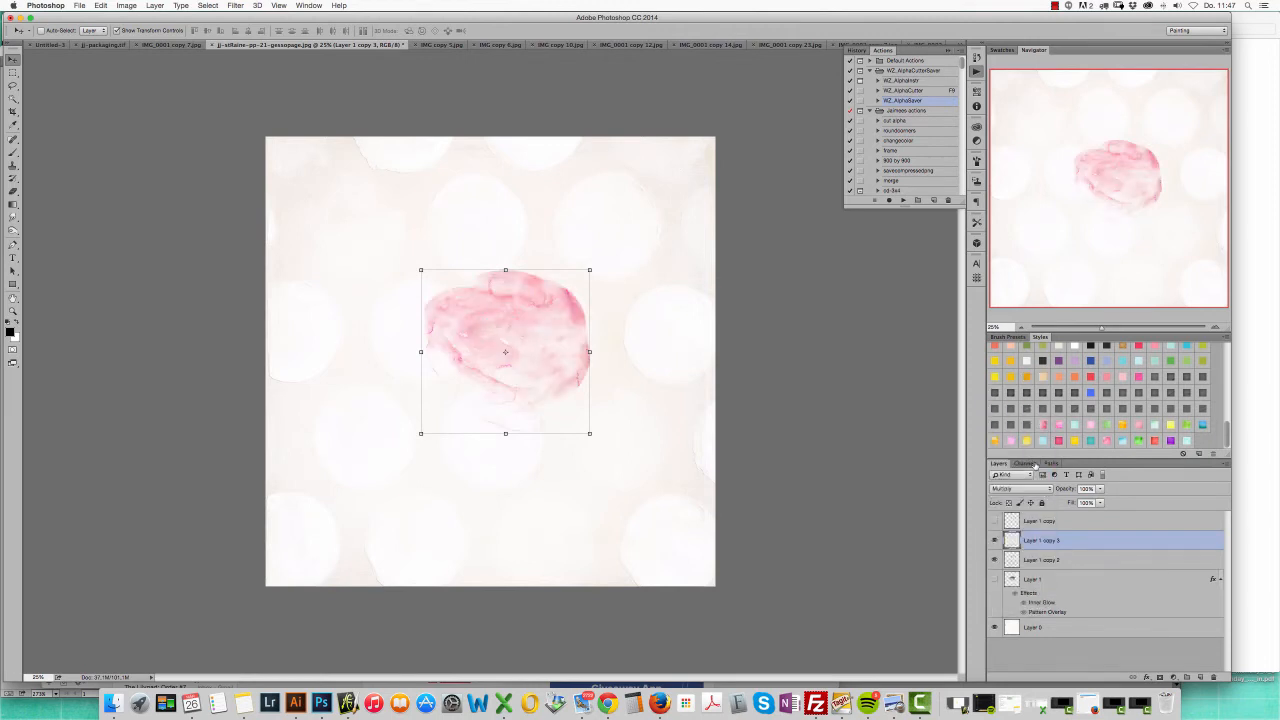
click(994, 540)
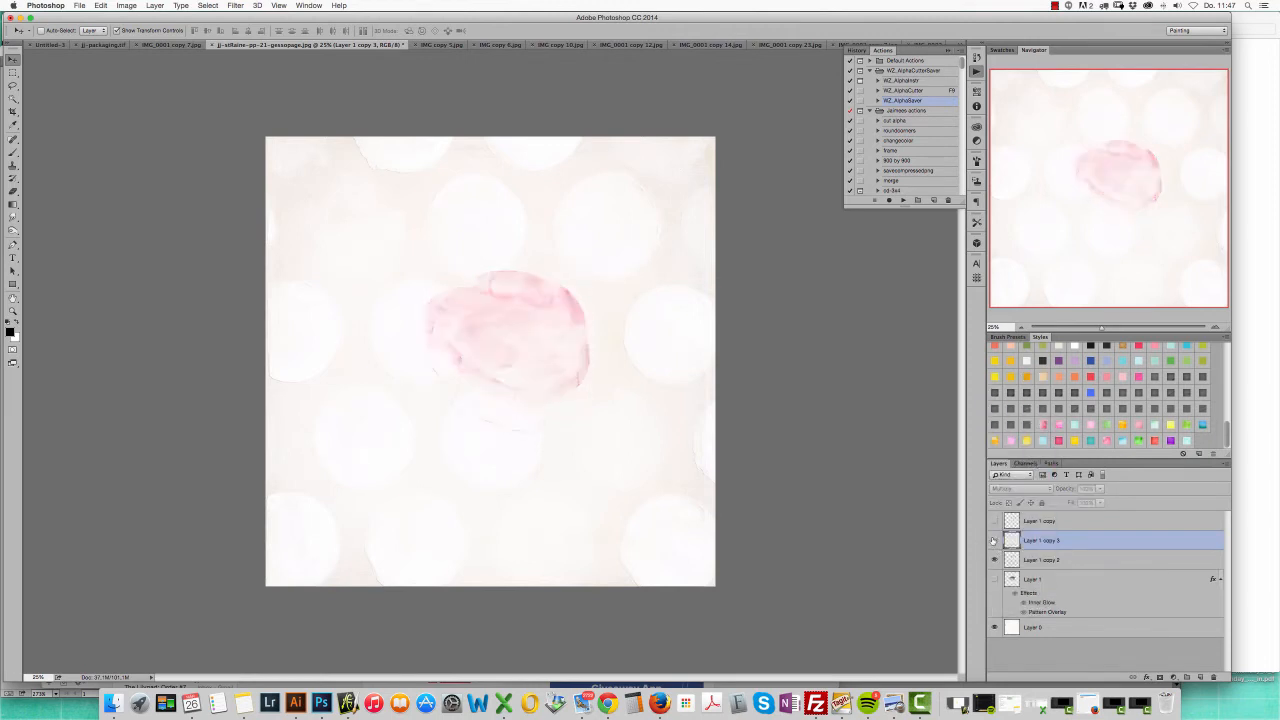
click(994, 540)
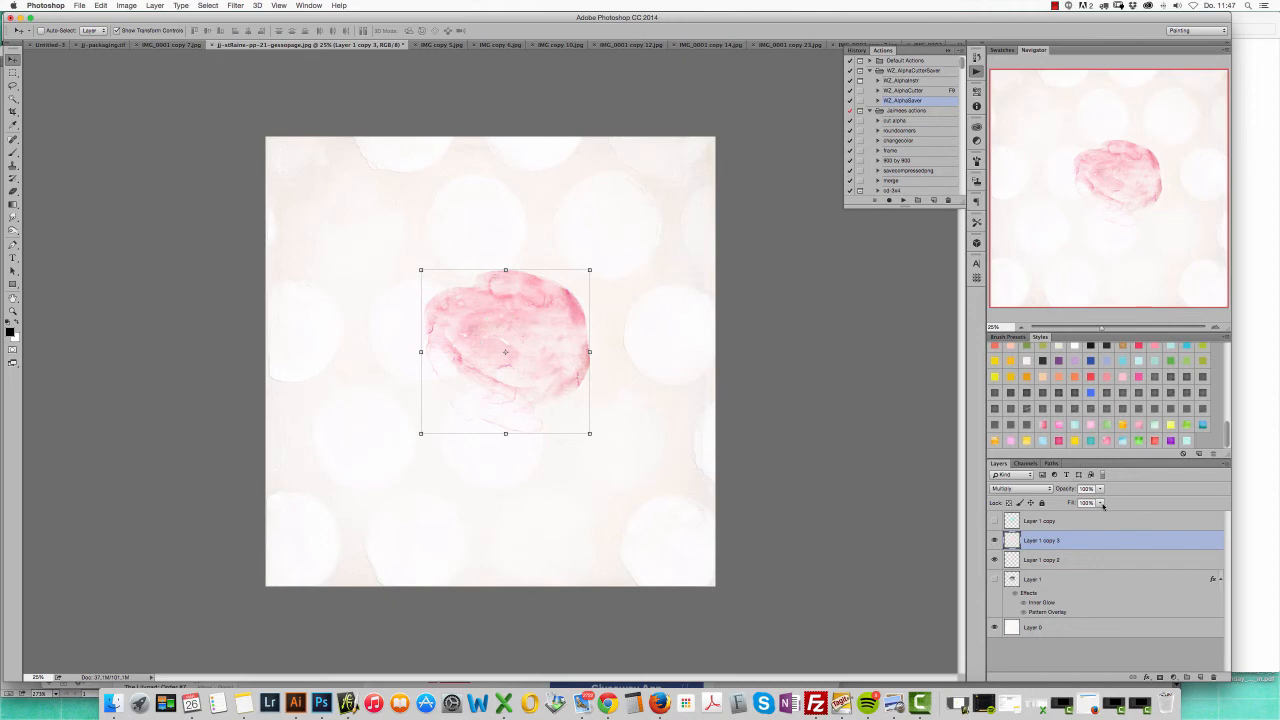
- Lower the Fill of the Multiply duplicate to just over half and merge it with the pale pink stamp layer beneath
click(1101, 503)
drag(1104, 513, 1081, 515)
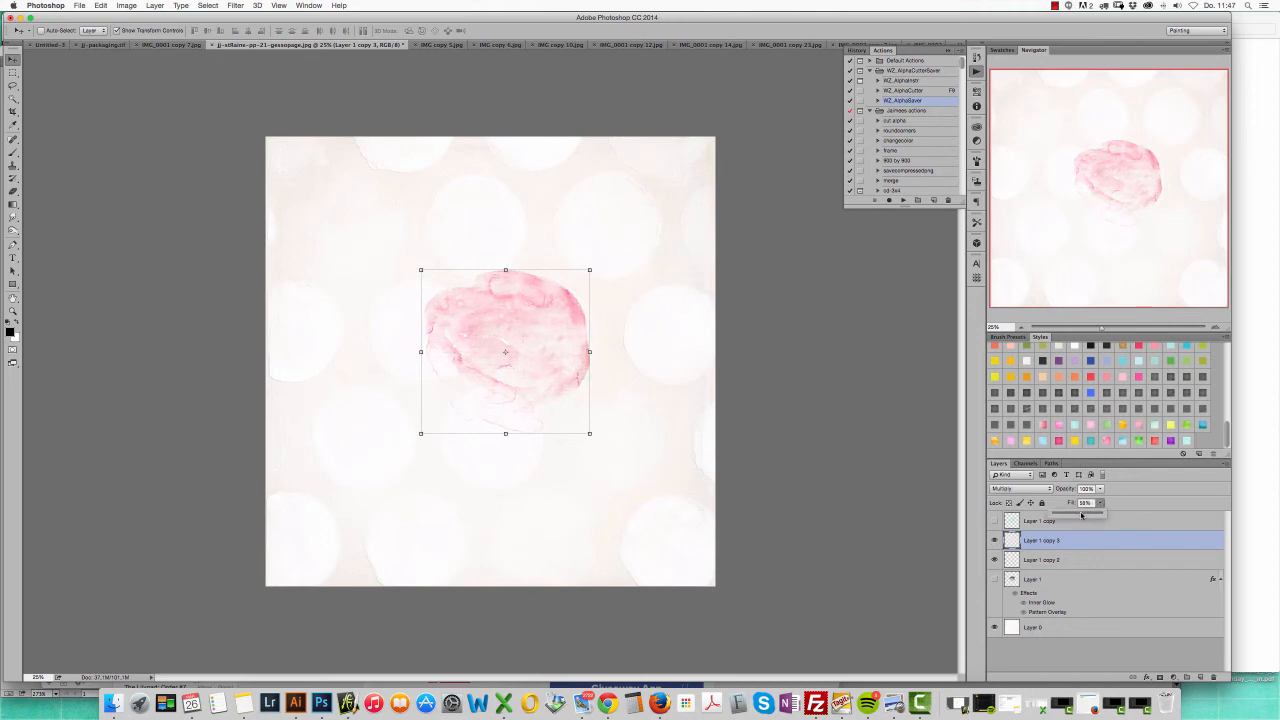
shift+click(1103, 562)
right_click(1103, 560)
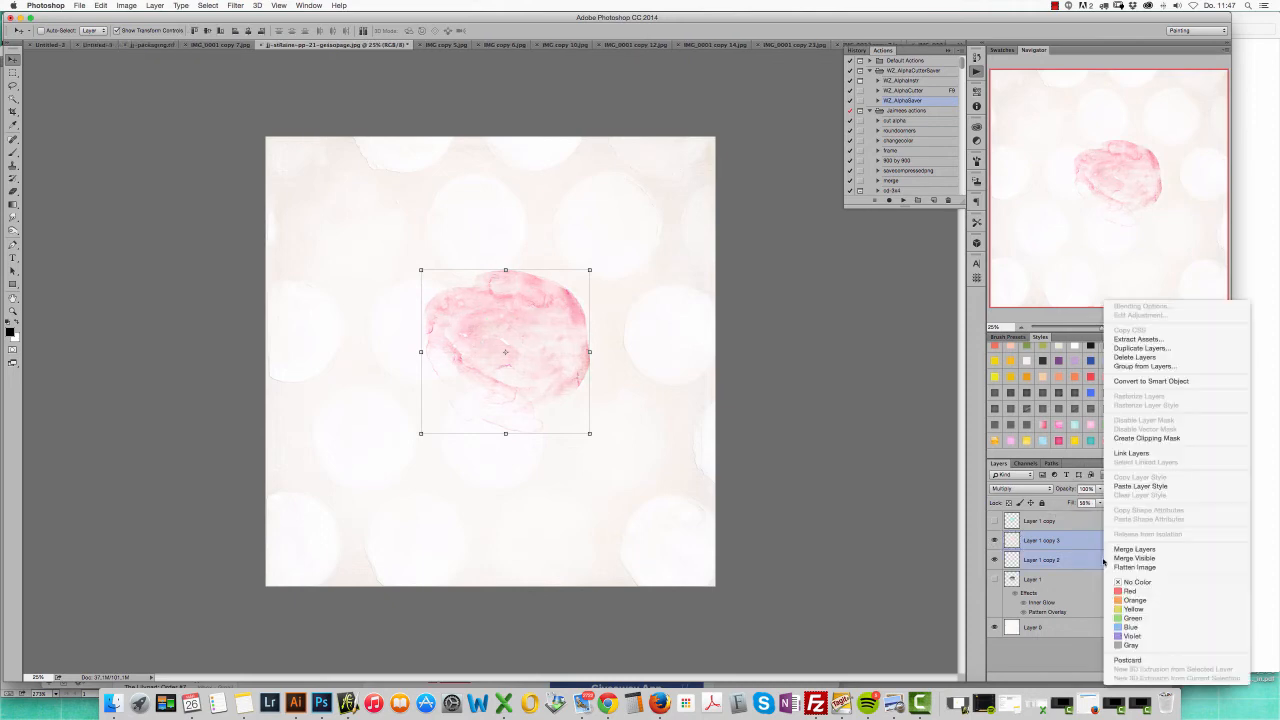
click(1130, 549)
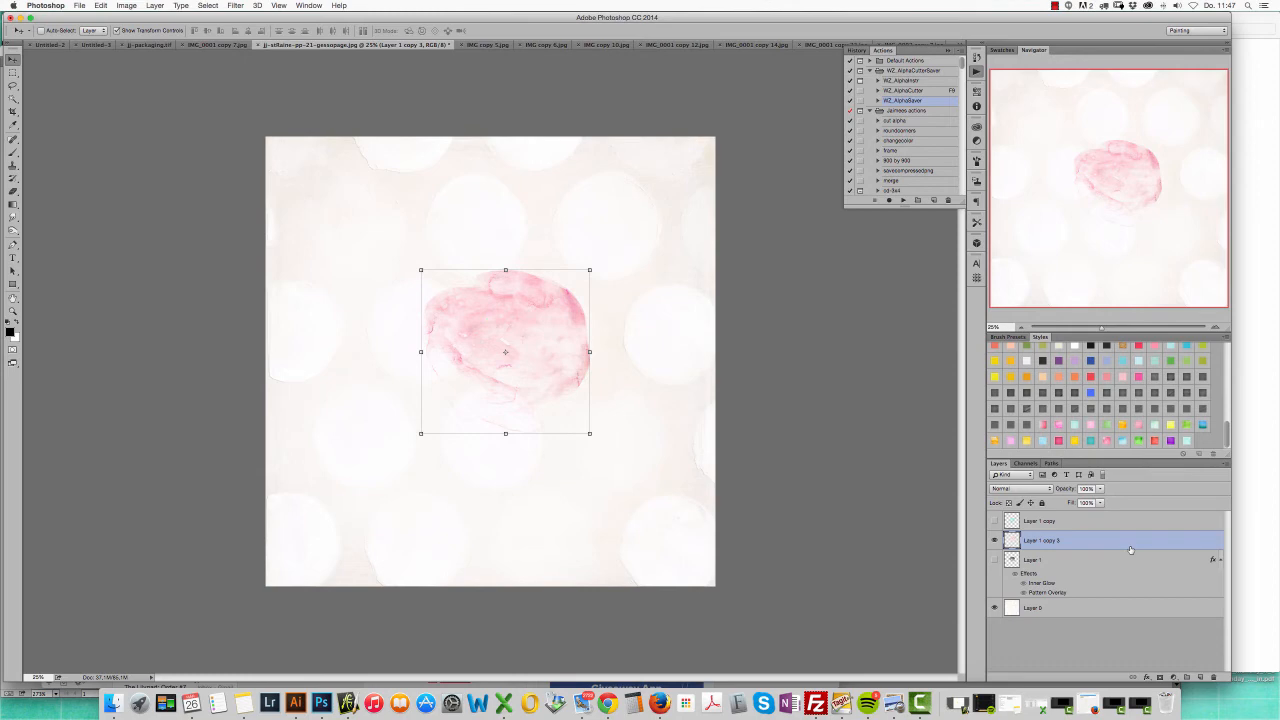
- Hide the merged stamp, show Layer 1, and shift its Pattern Overlay to a different area of the pattern
click(994, 540)
click(994, 559)
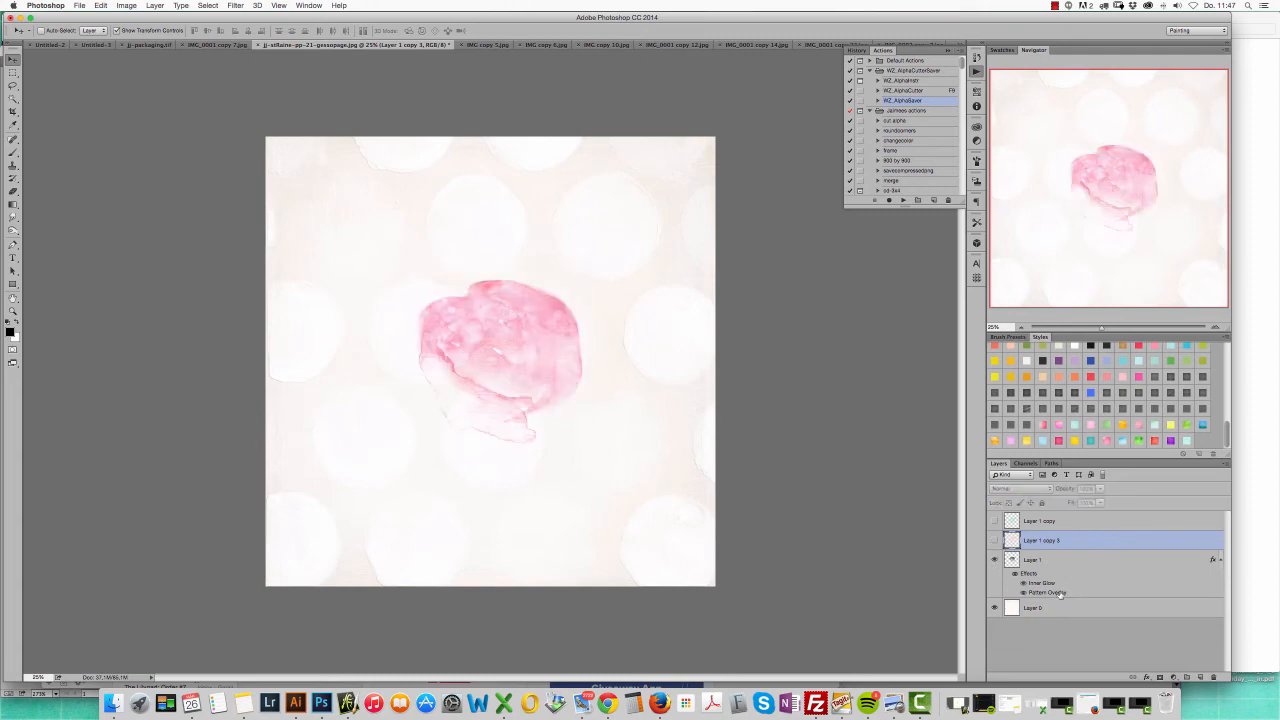
double_click(1060, 593)
click(1064, 307)
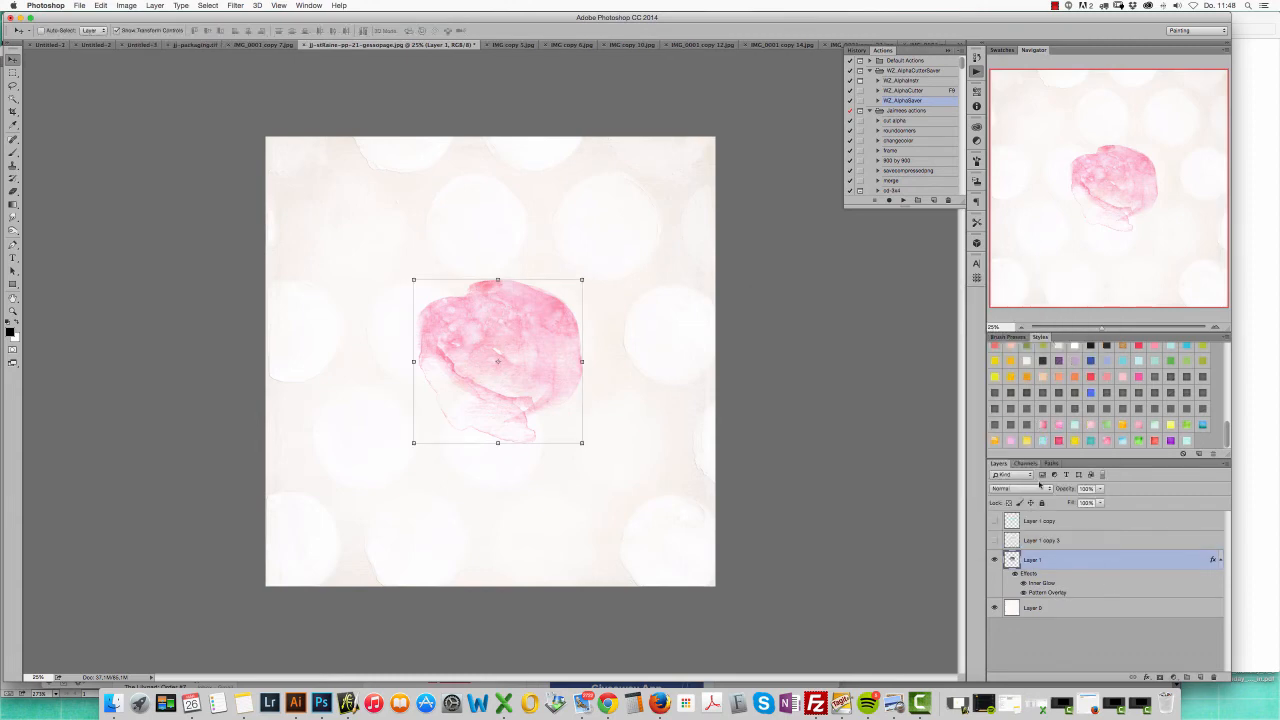
double_click(1051, 593)
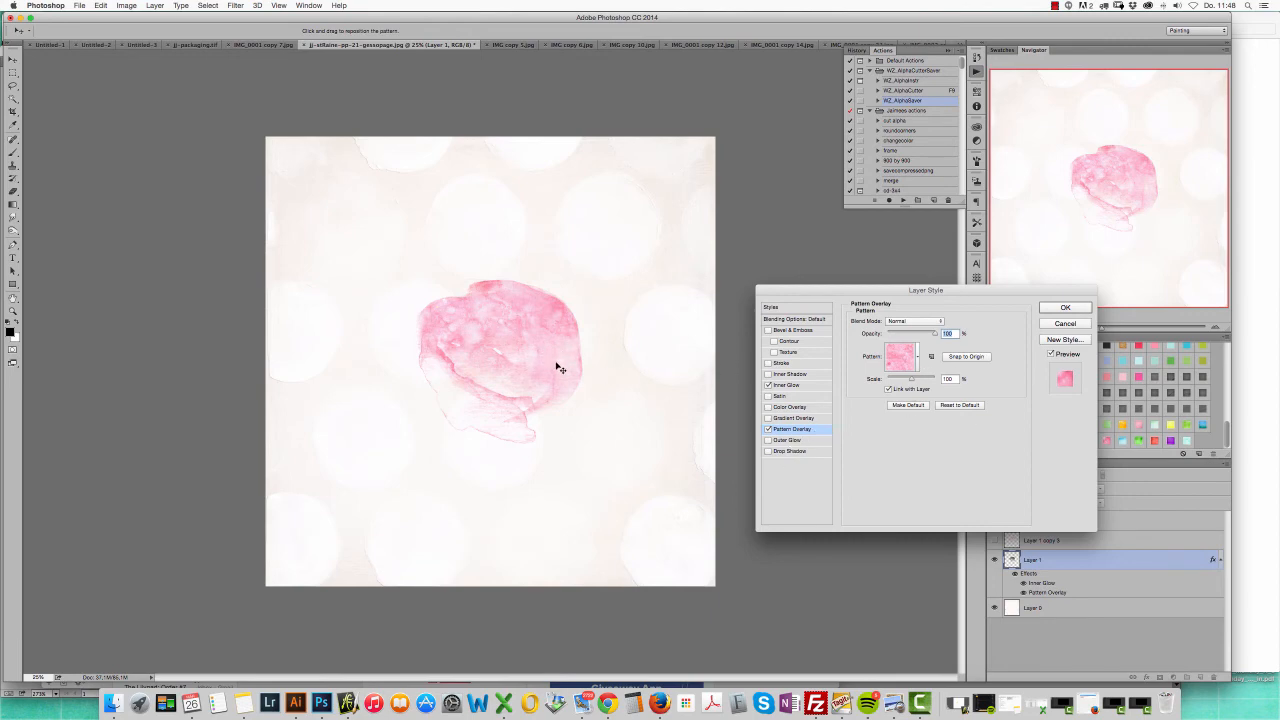
drag(560, 368, 298, 471)
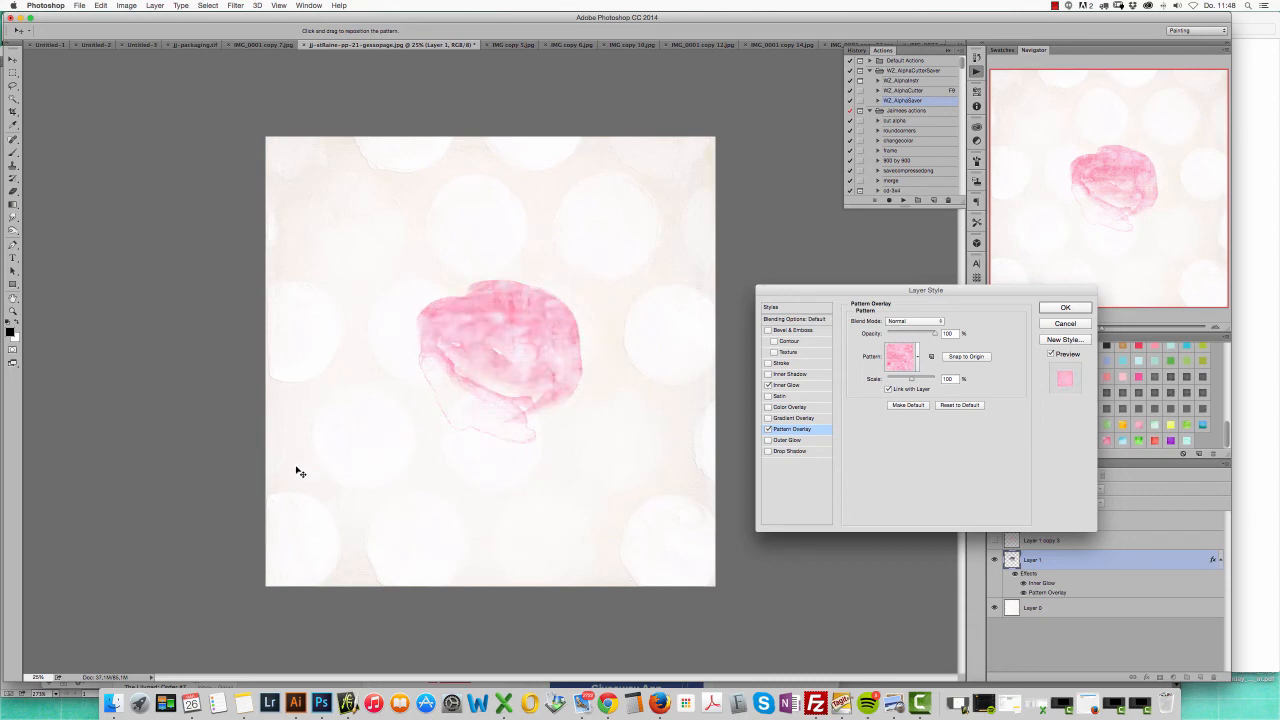
click(1048, 307)
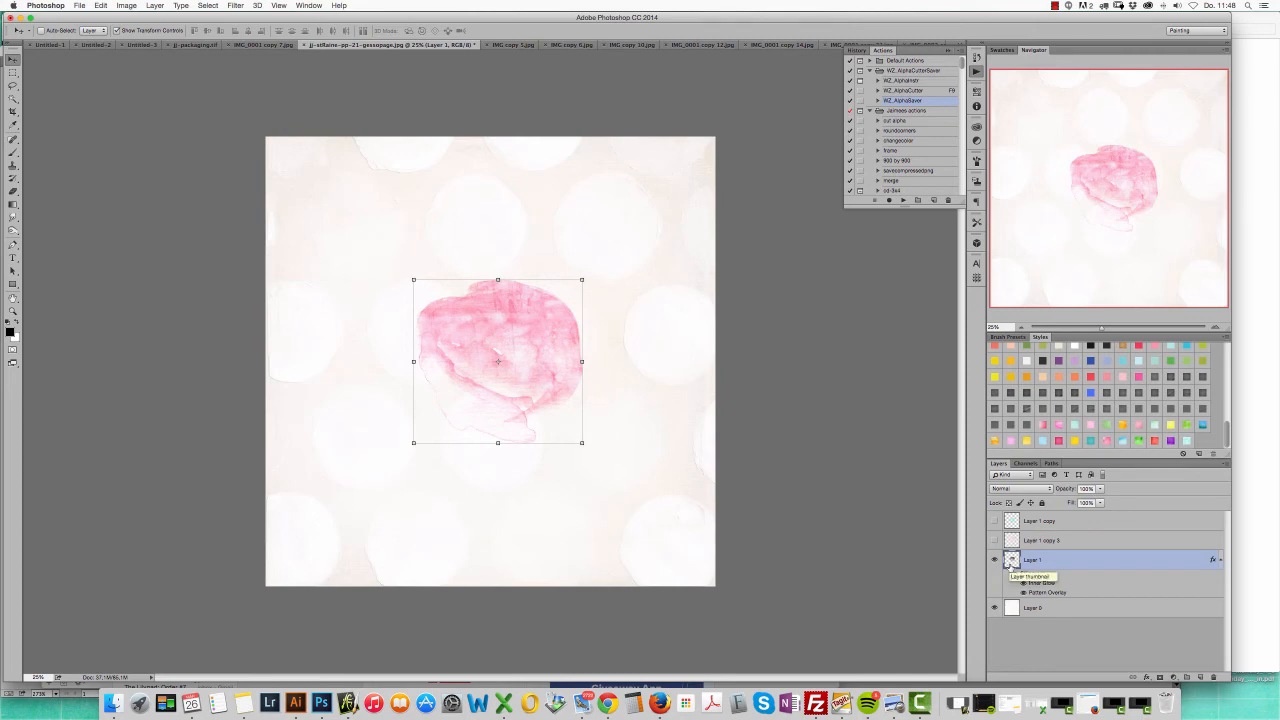
- Hide Layer 1 and stamp the 2038 px splatter brush in black near the page centre on a new layer
click(994, 559)
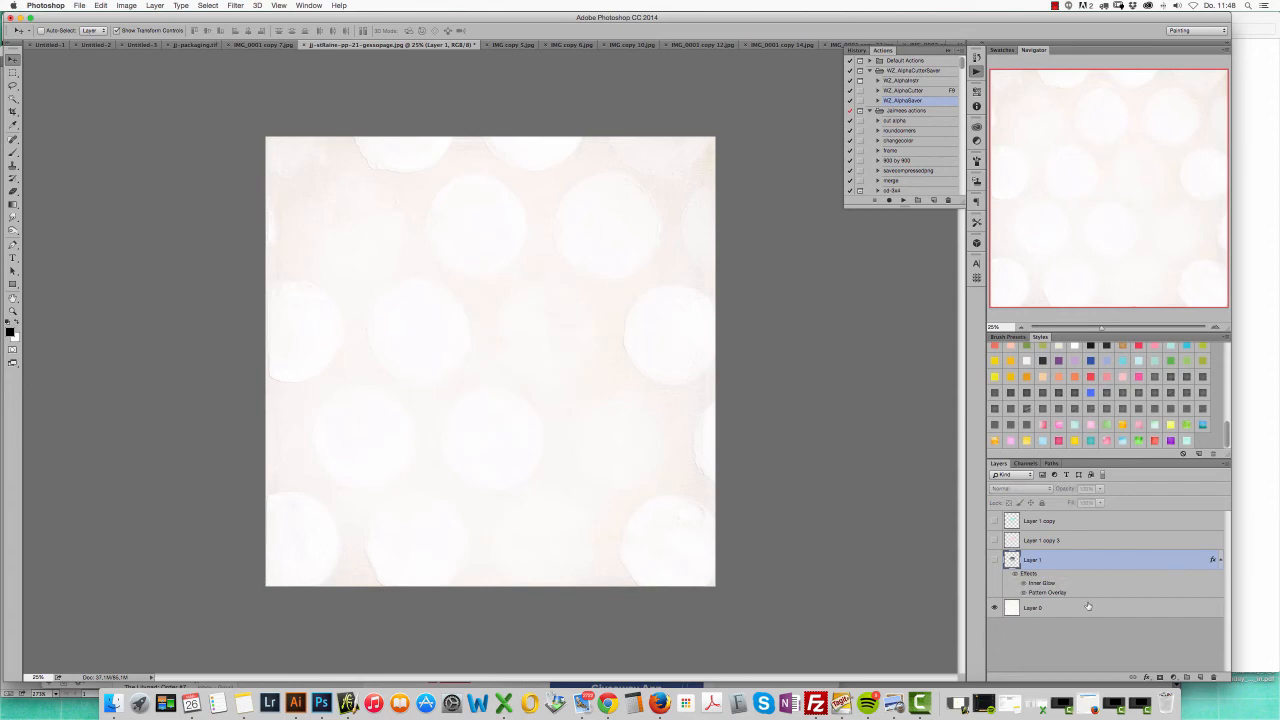
click(1200, 677)
key(b)
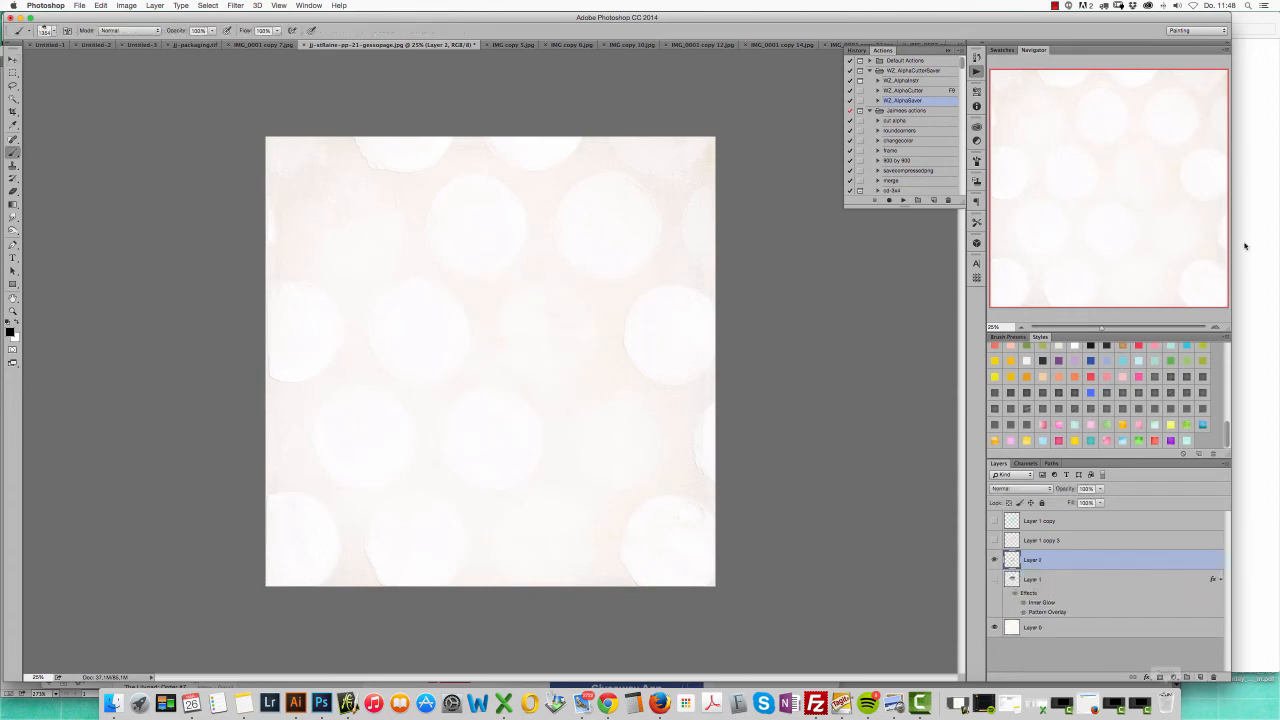
click(1008, 337)
click(1099, 420)
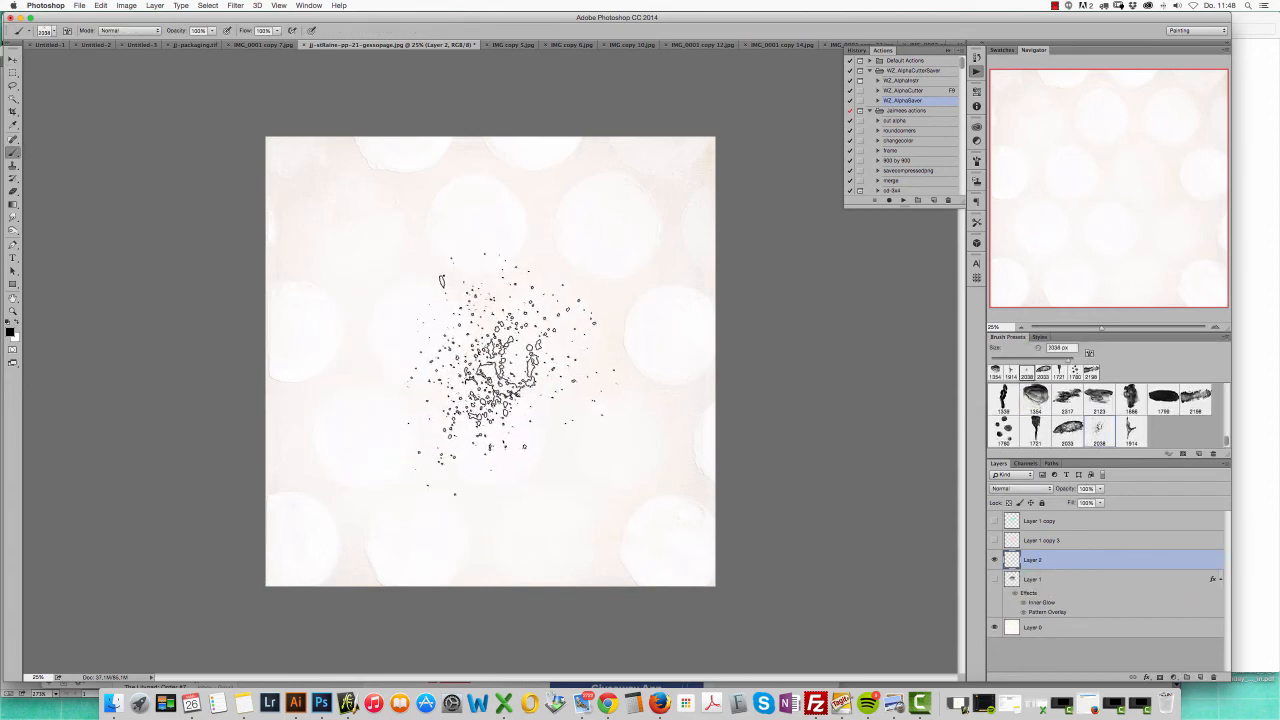
click(500, 370)
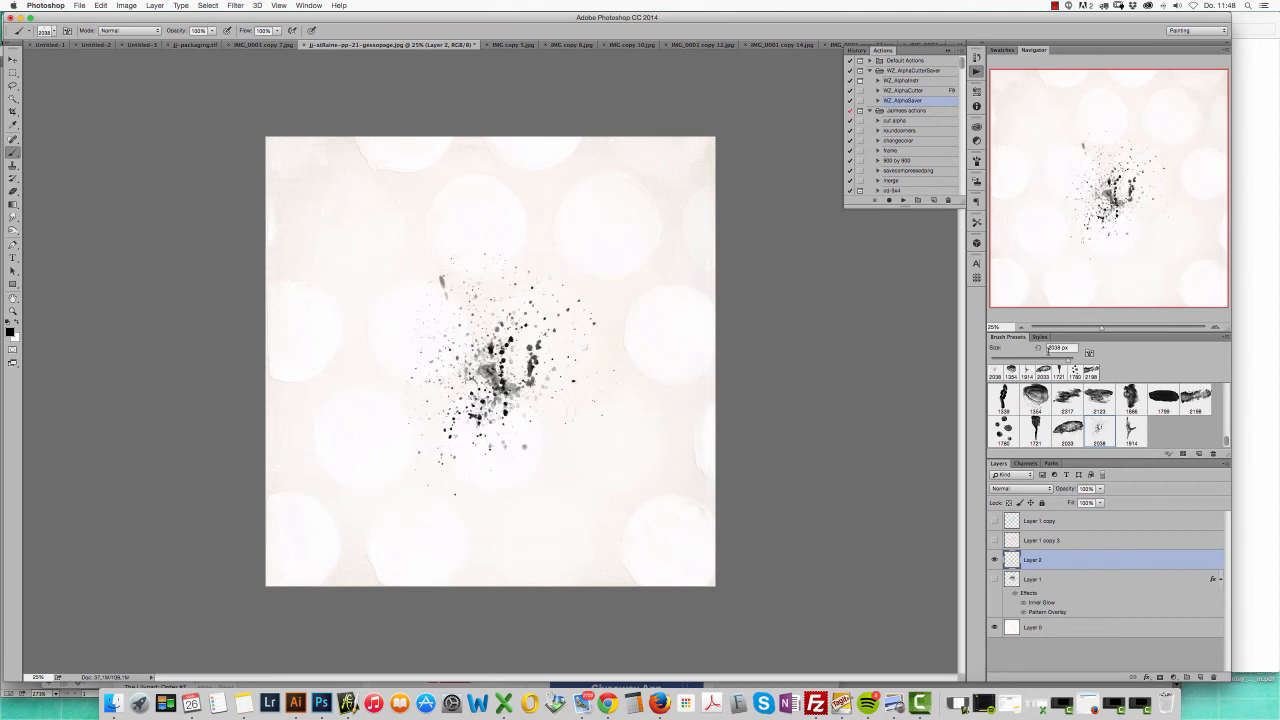
- Try a pink watercolour style on the splatter layer and switch its effects off for comparison
click(1040, 337)
click(1059, 425)
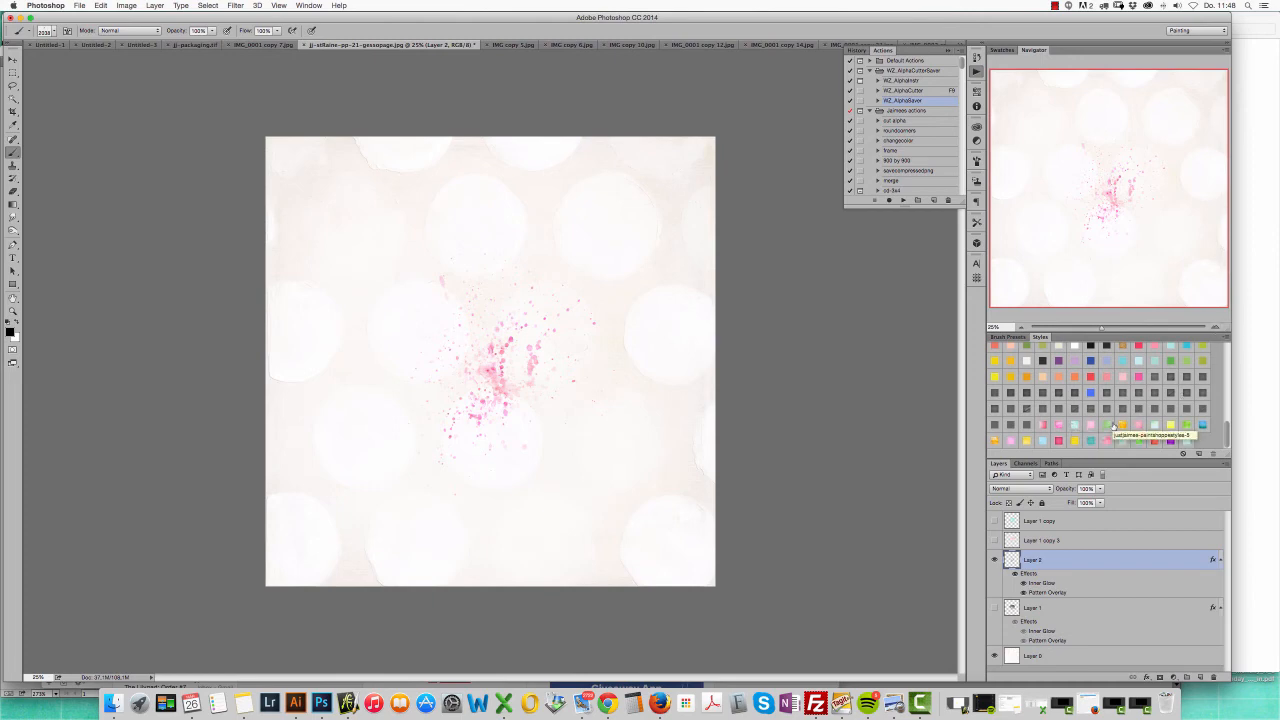
click(1015, 573)
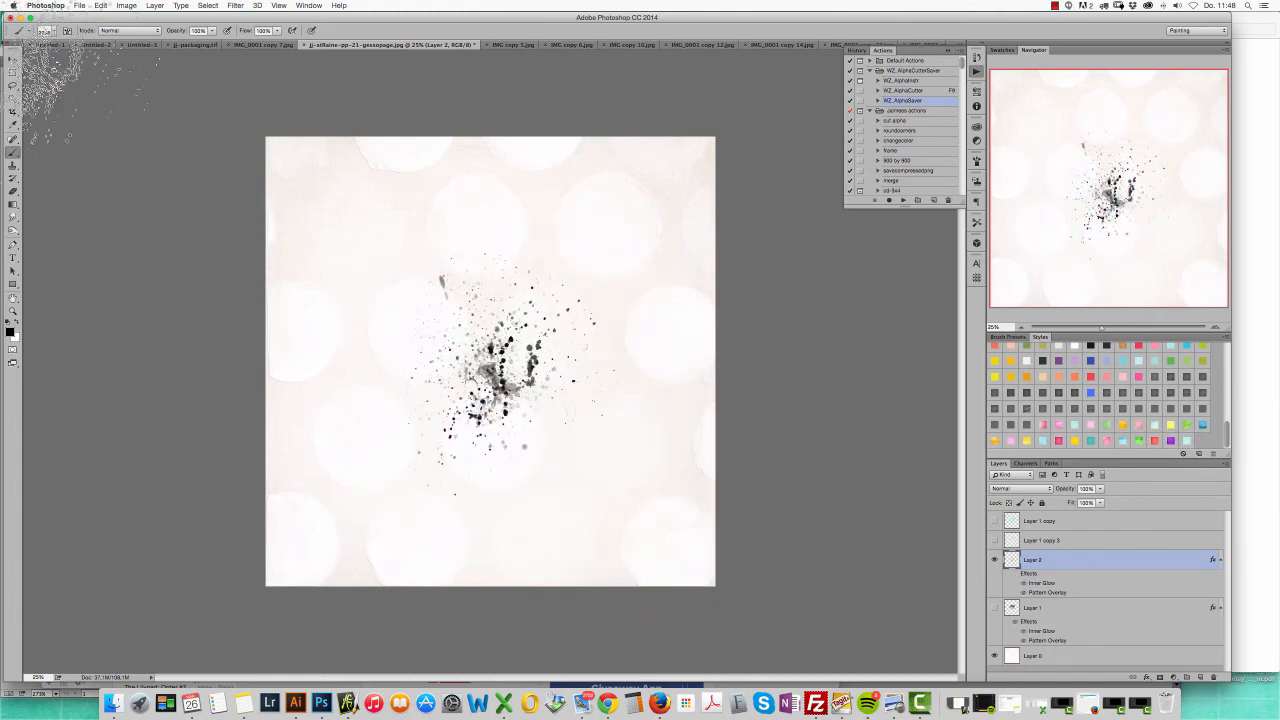
- Try the yellow-orange, pink, mint-and-yellow and leaf-green watercolour styles on the splatter layer
click(13, 58)
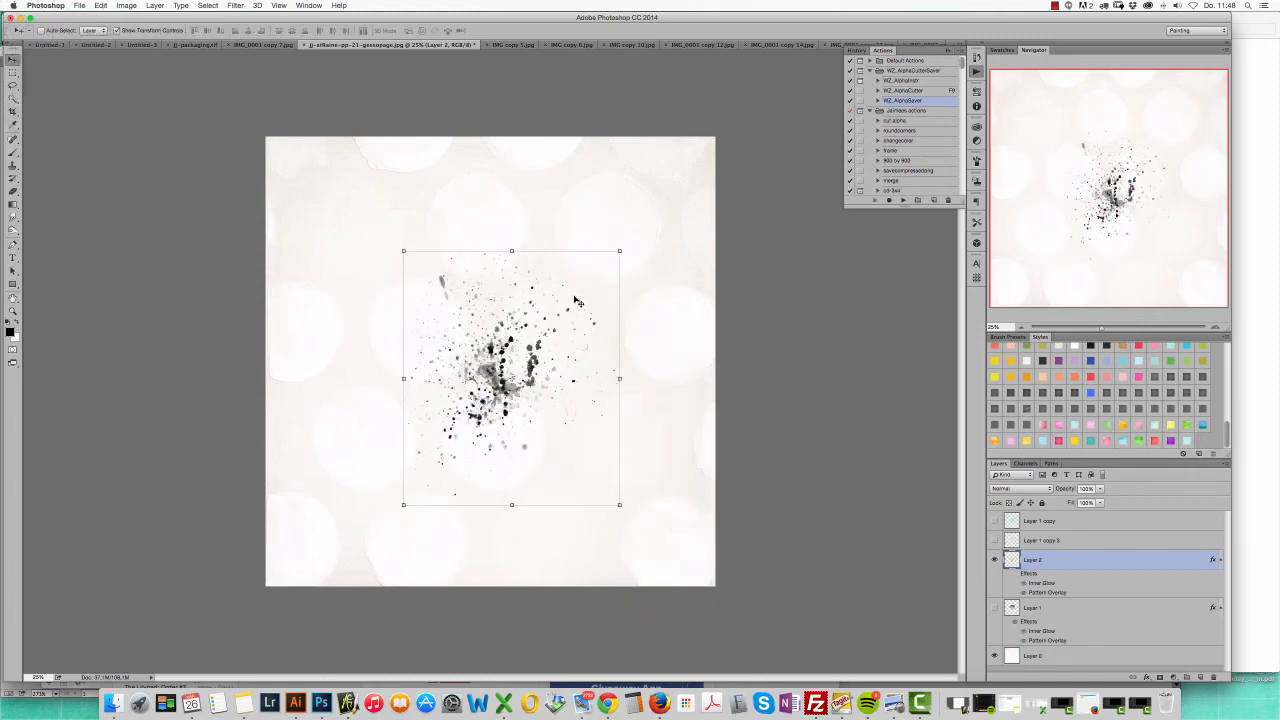
click(1216, 327)
click(1216, 327)
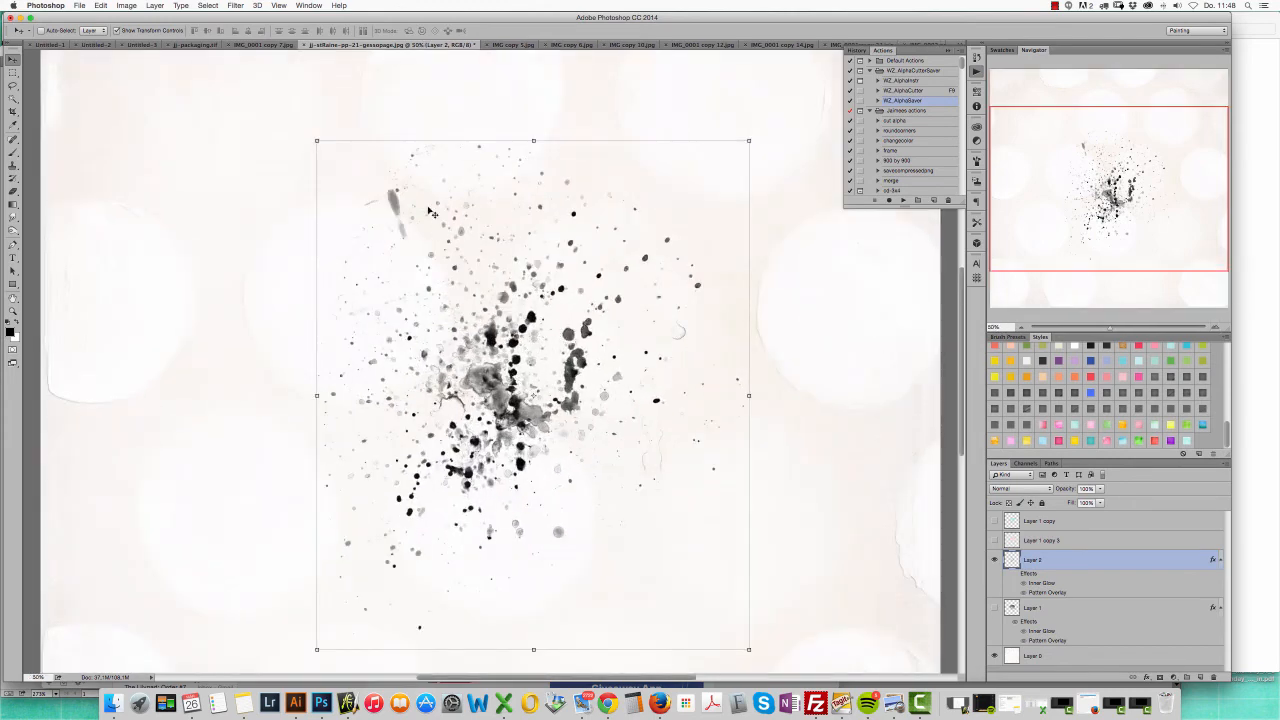
click(1123, 426)
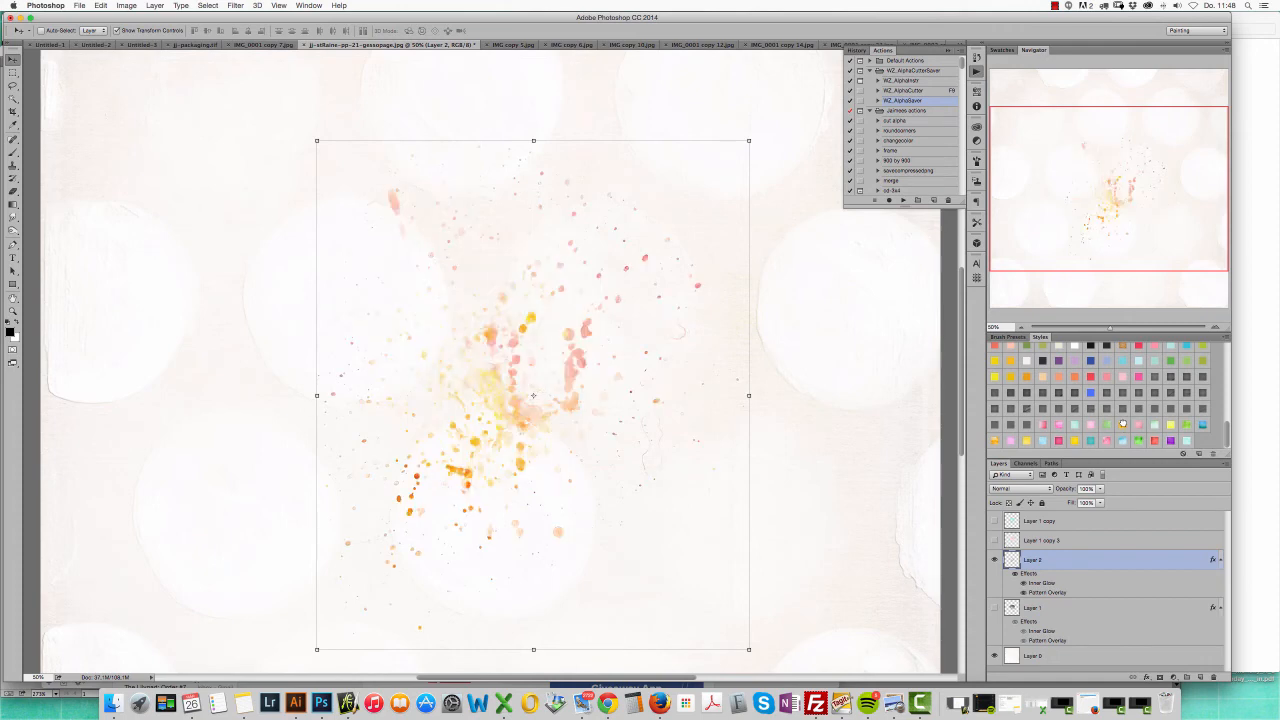
click(1059, 426)
click(1137, 427)
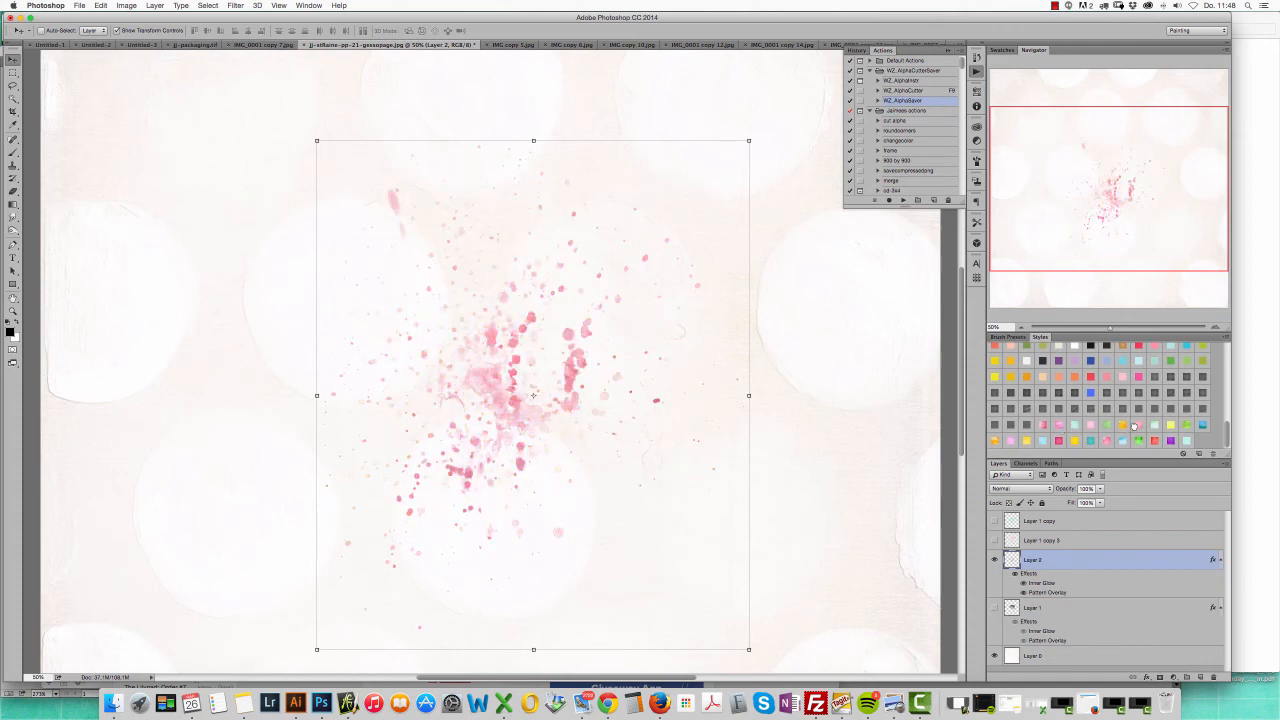
click(1172, 427)
click(1150, 426)
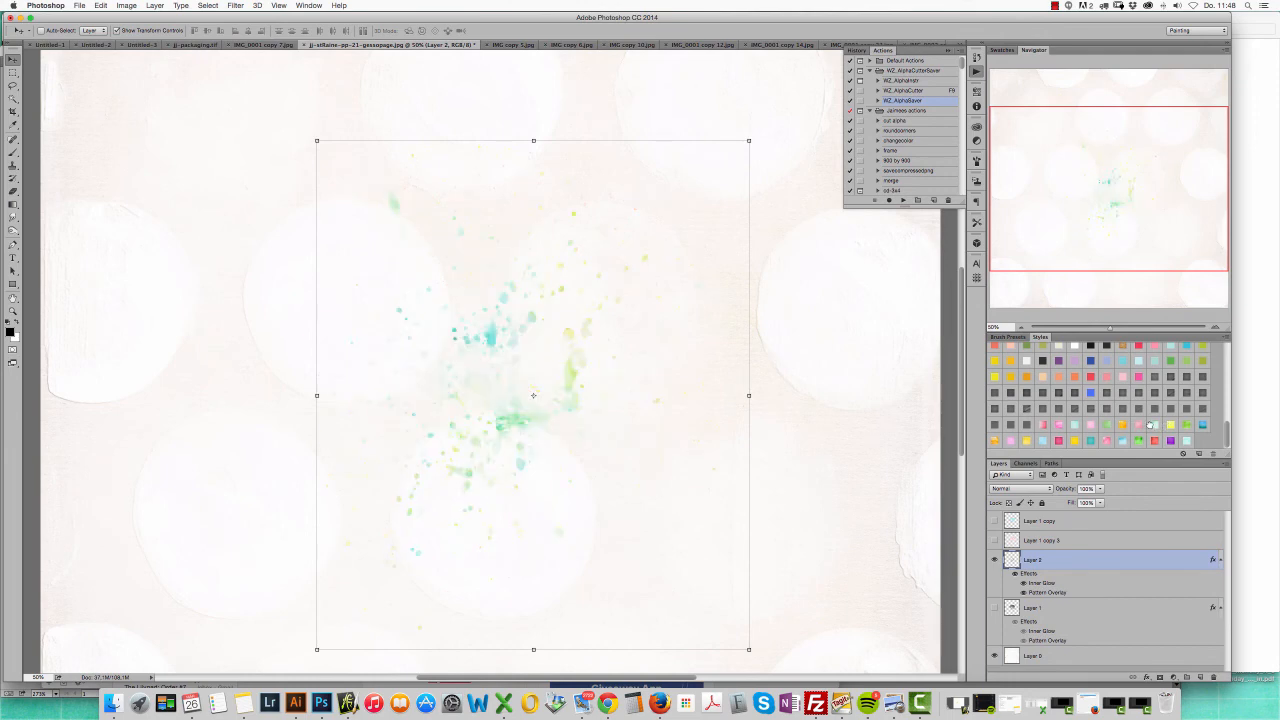
click(1186, 426)
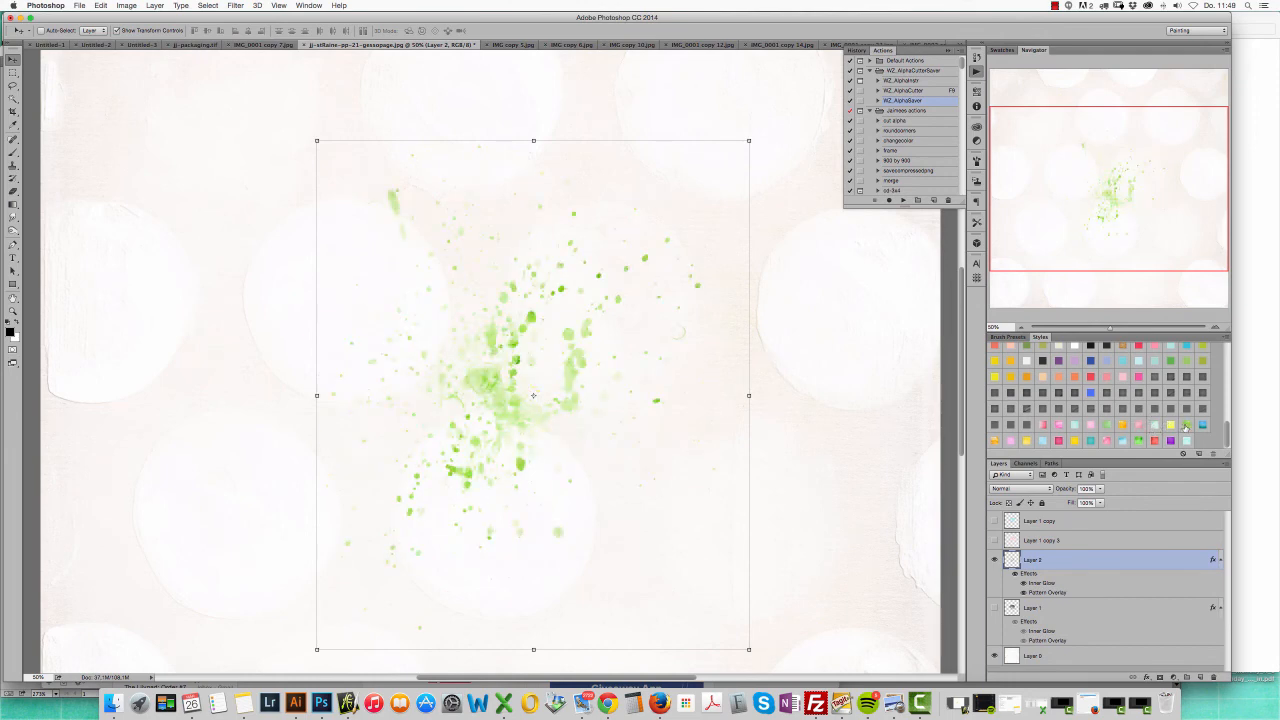
- Try the turquoise, blue, yellow, pink-and-gold and yellow-orange watercolour styles on the splatter layer
click(1076, 426)
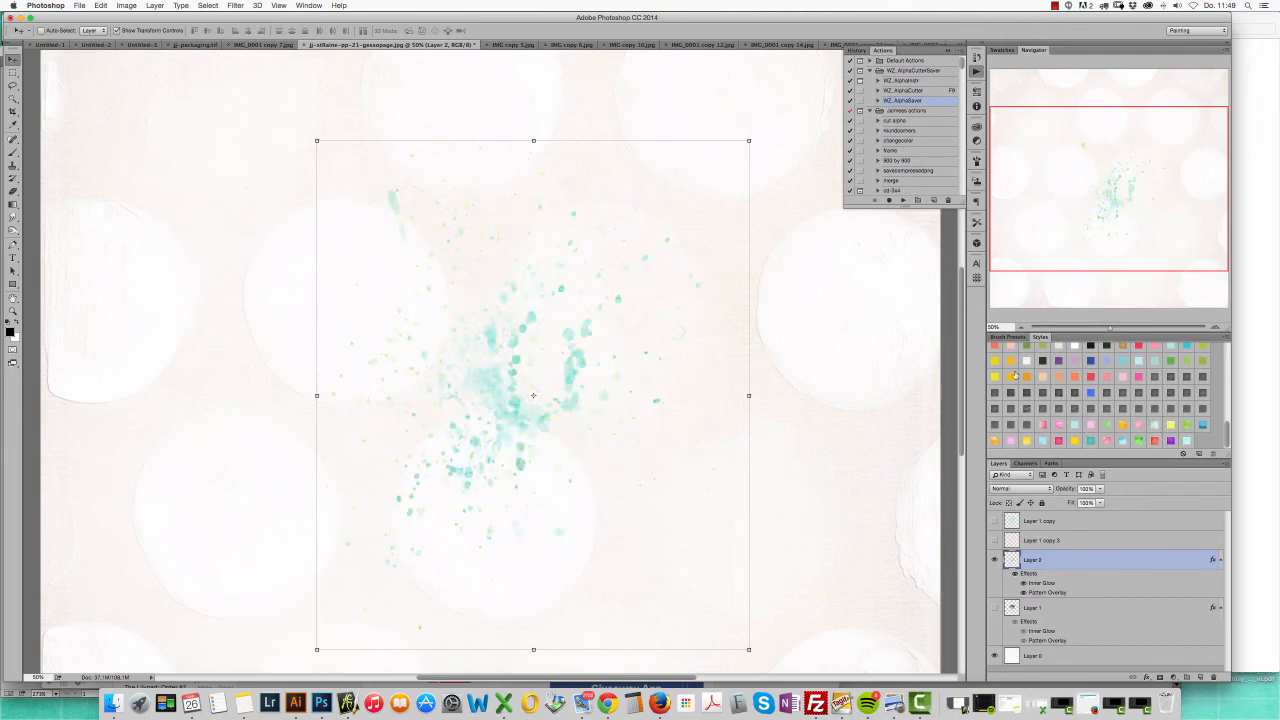
click(1043, 441)
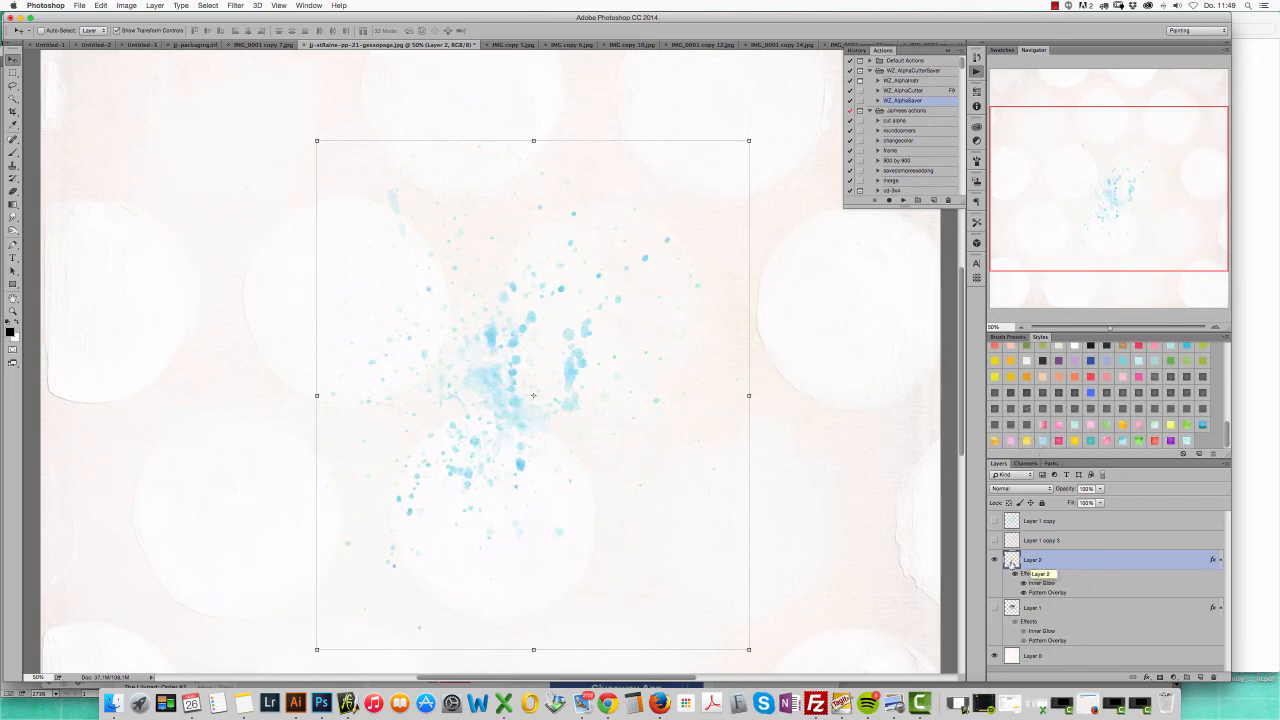
click(1073, 441)
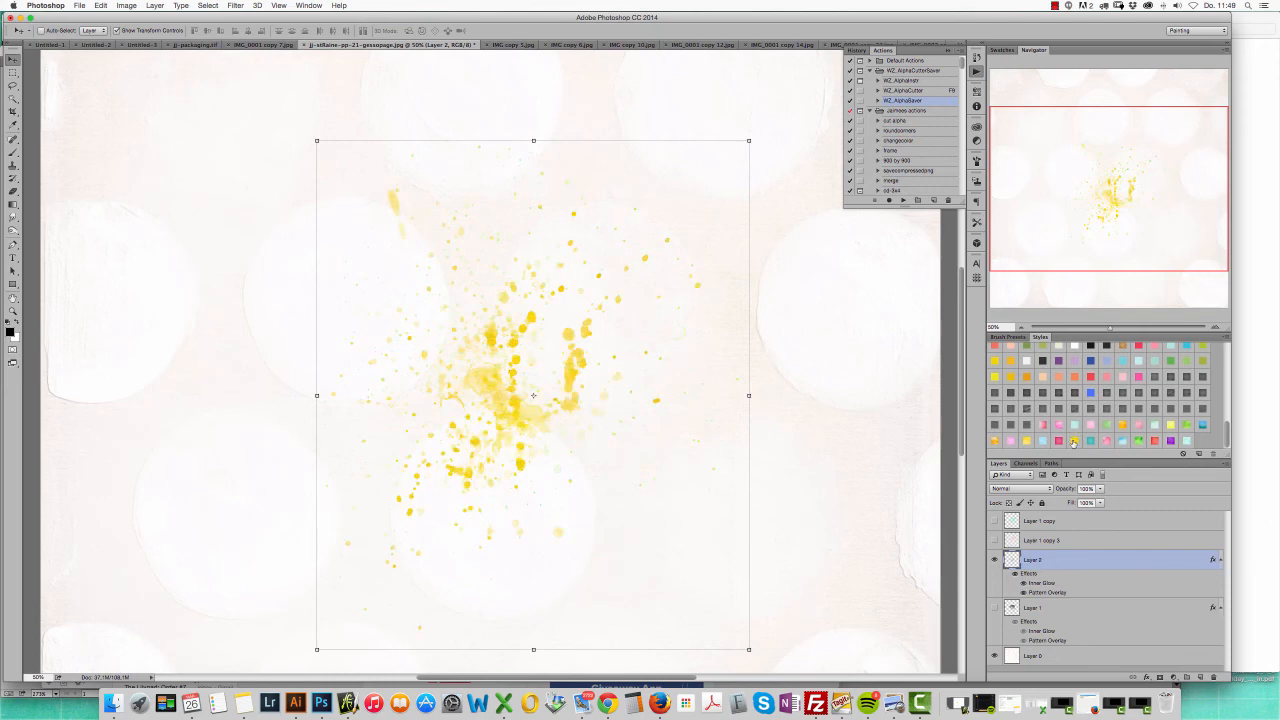
click(995, 441)
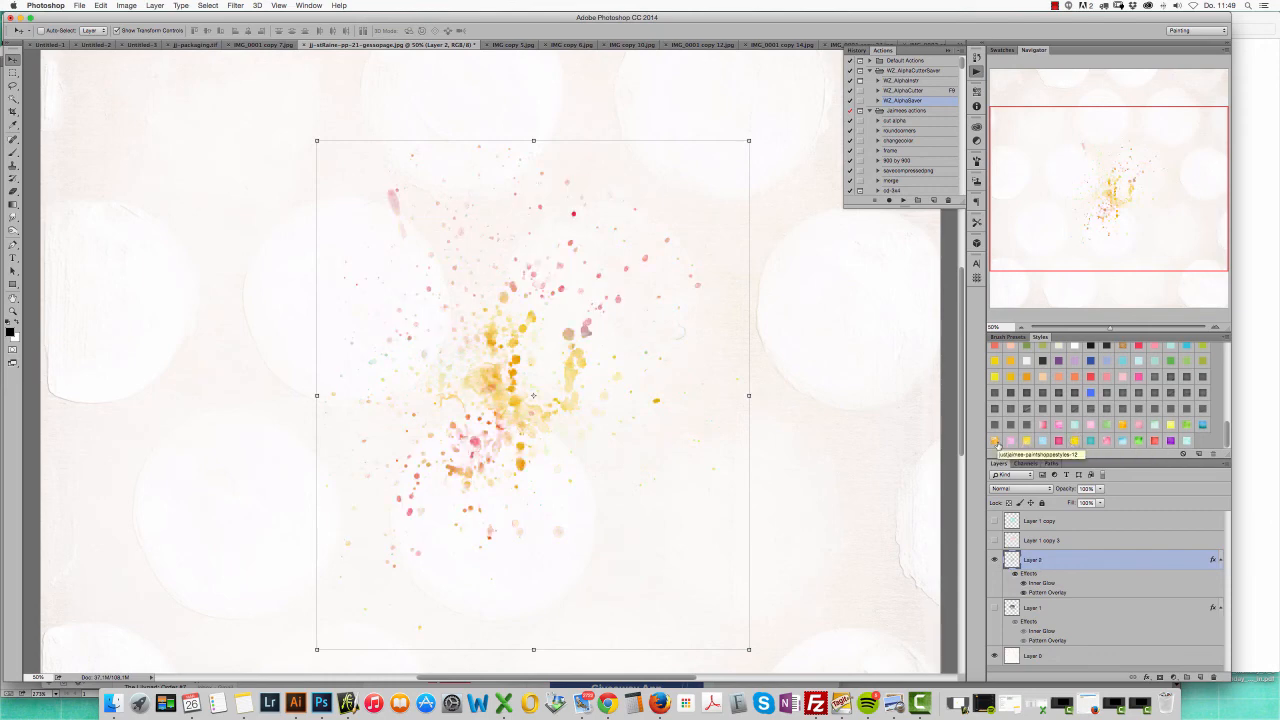
click(1123, 425)
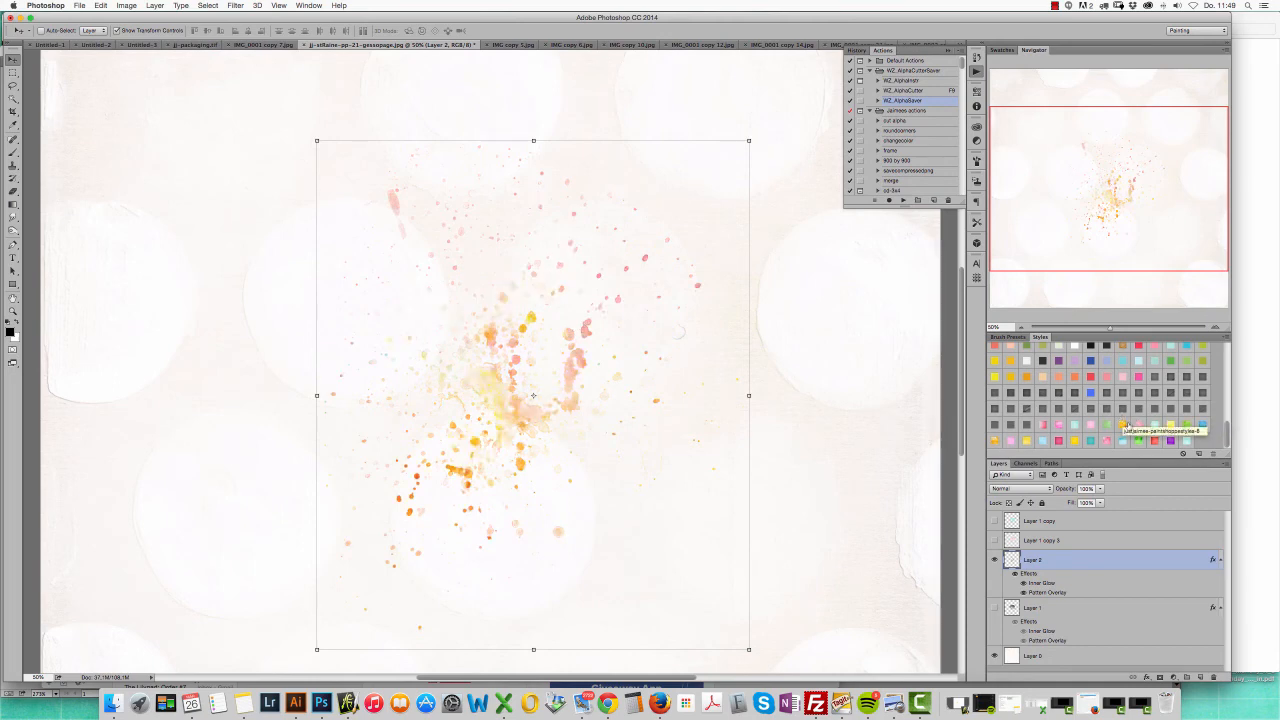
- Apply the mottled pink watercolour style to the splatter and rasterize its layer style
click(1133, 425)
right_click(1143, 567)
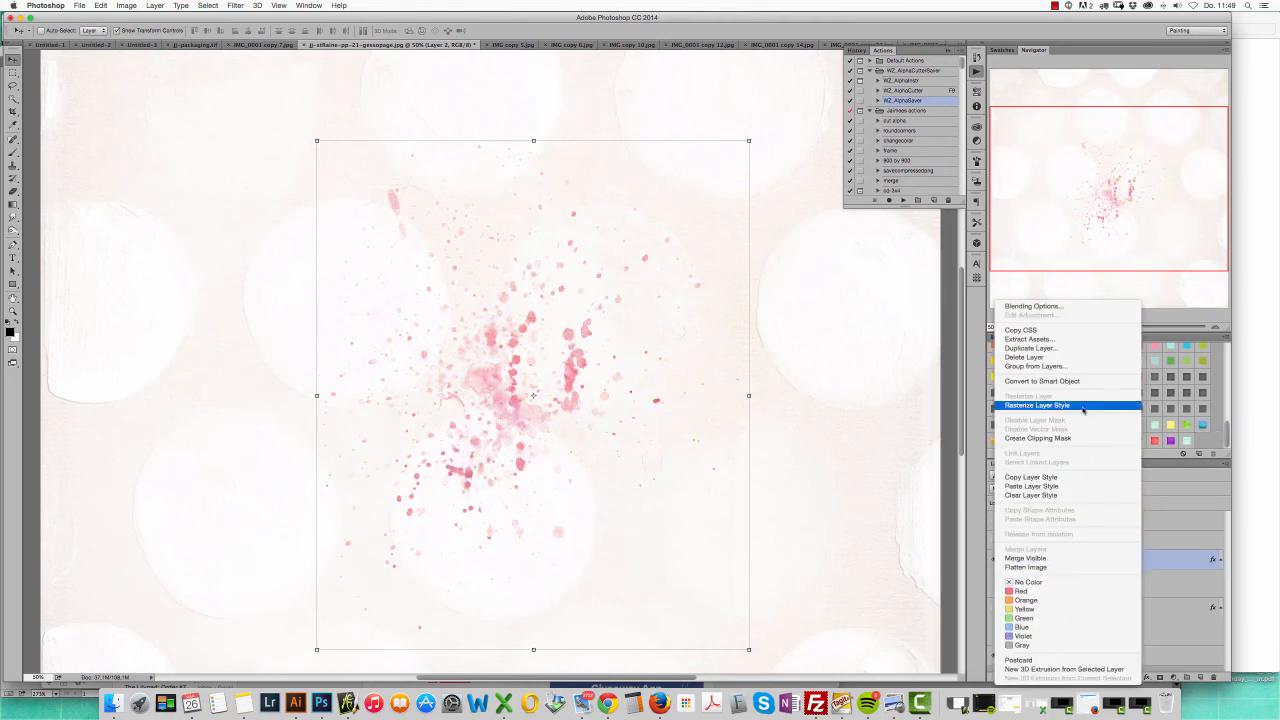
click(1083, 406)
- Add a new layer clipped to the rasterized splatter and stamp the 2038 px splatter brush on it
click(1190, 677)
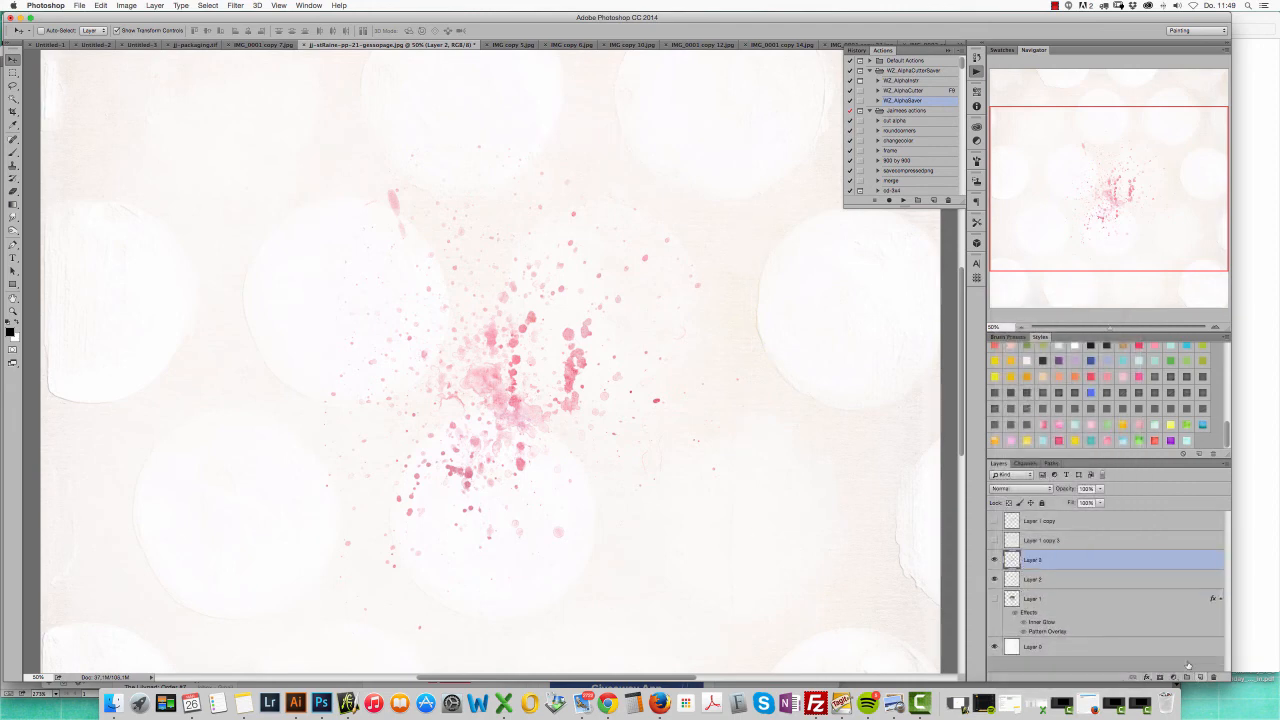
alt+click(1128, 567)
click(1008, 337)
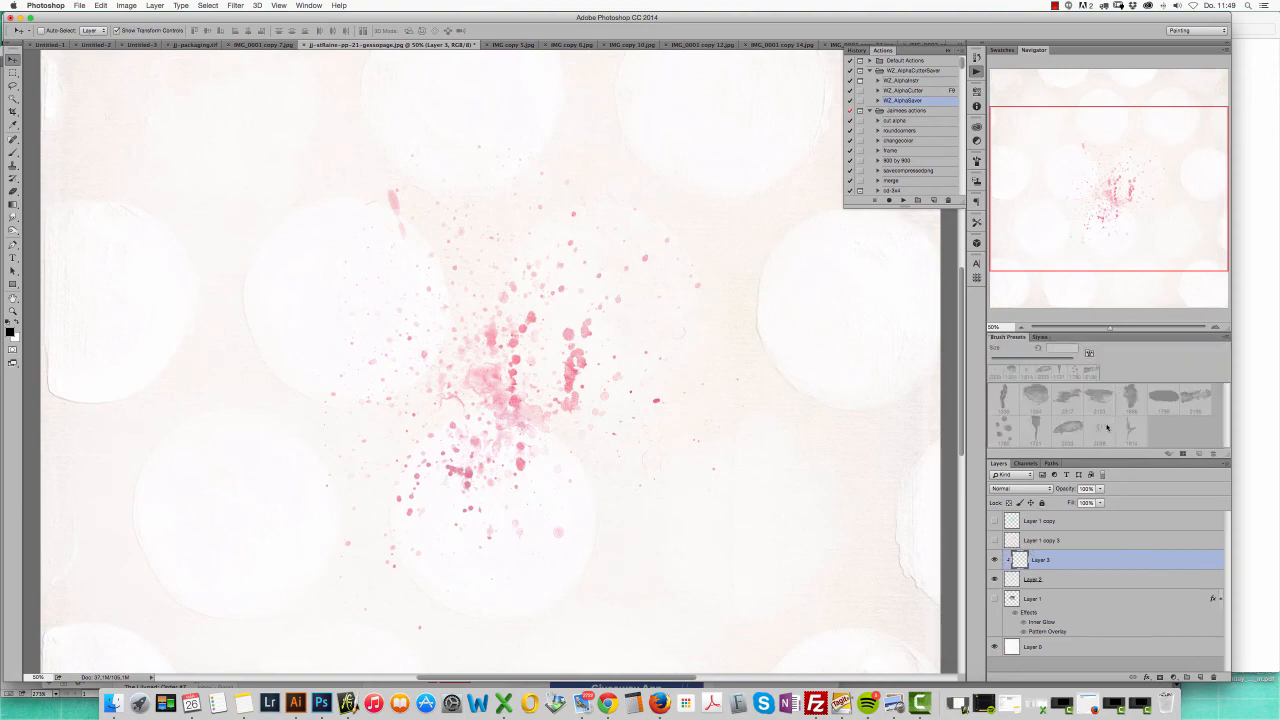
key(b)
click(1100, 428)
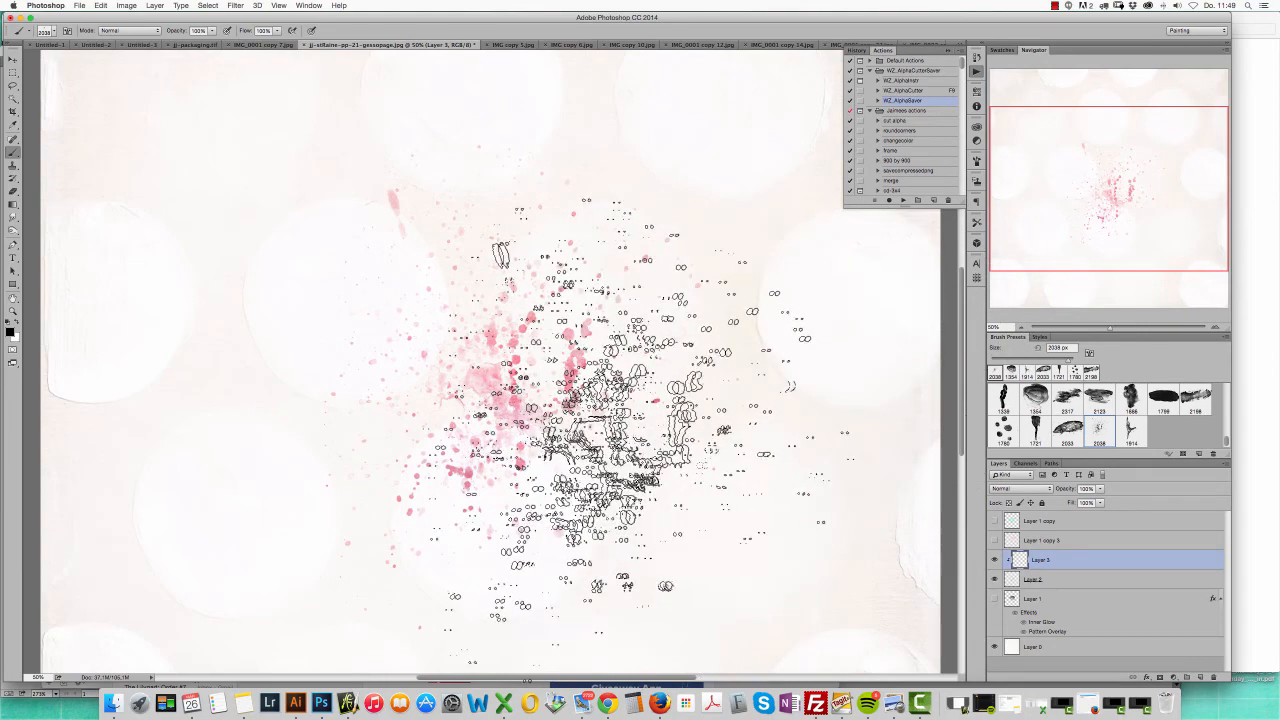
- Apply the pink watercolour style to the clipped stamp layer, then duplicate it and recolour the duplicate yellow-orange
click(1040, 337)
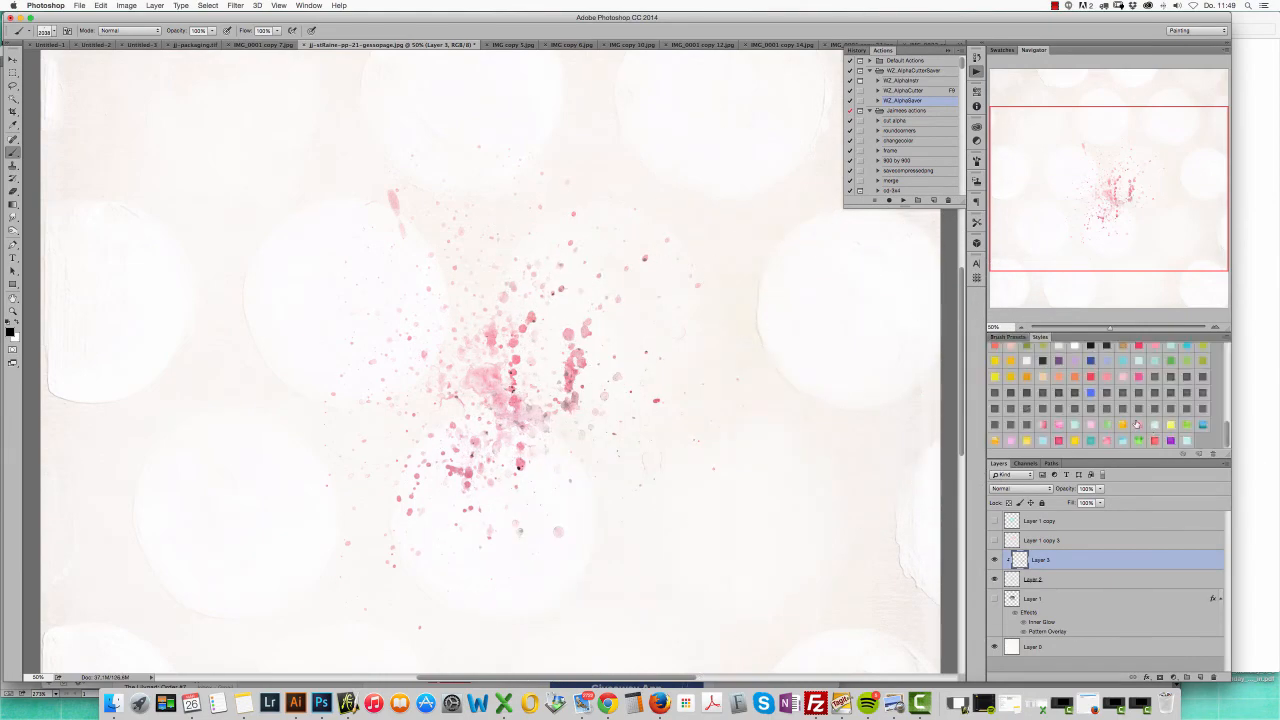
click(1136, 424)
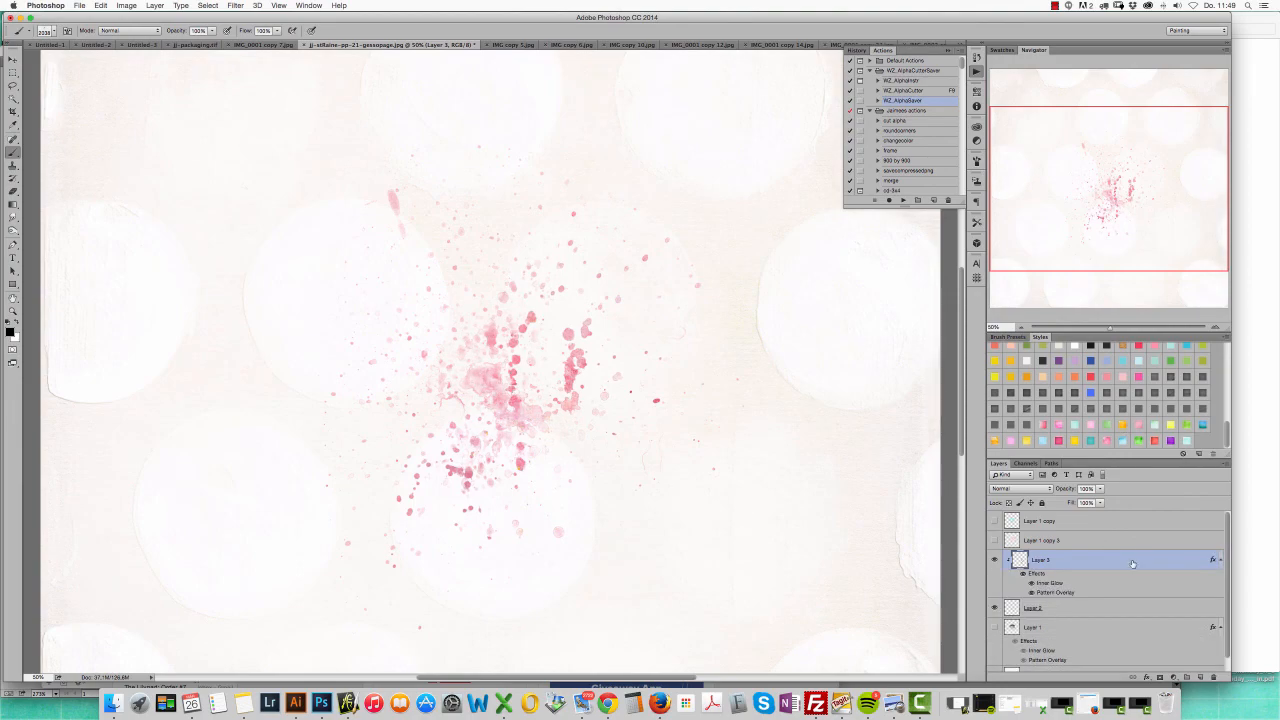
drag(1133, 564, 1200, 677)
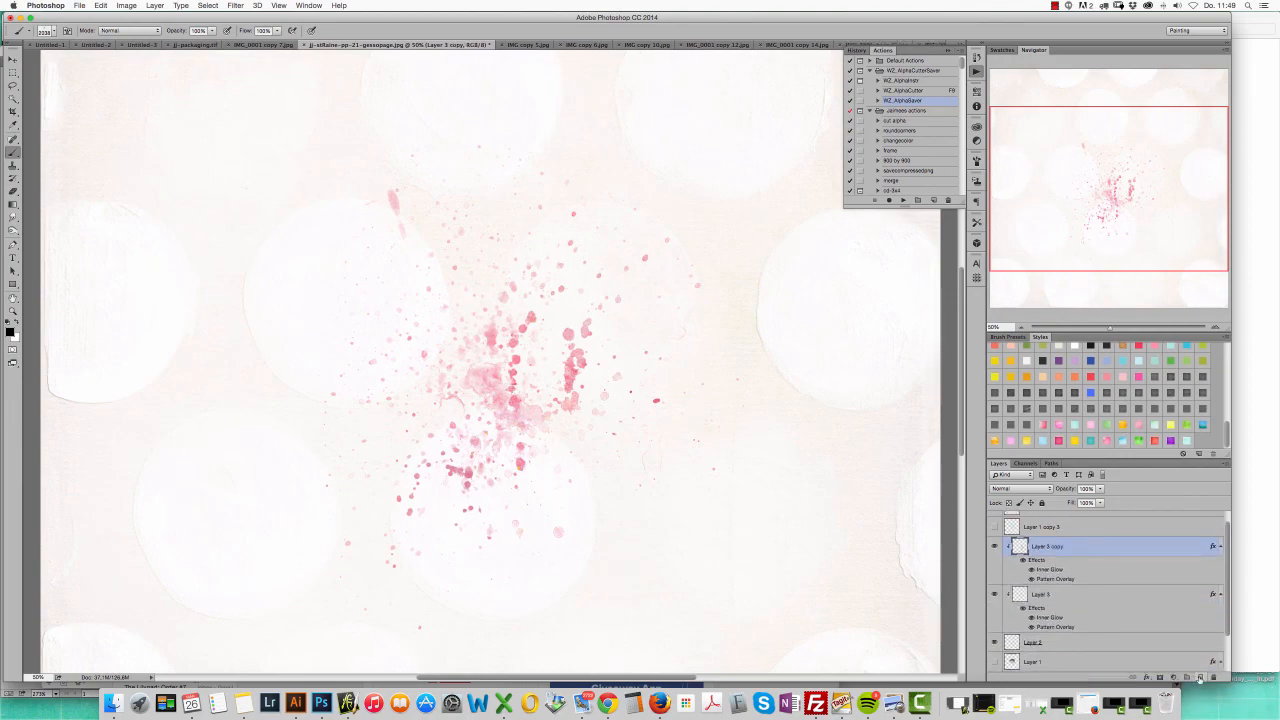
mouse_move(490, 400)
mouse_down()
mouse_move(330, 370)
mouse_move(480, 380)
mouse_move(460, 395)
mouse_move(490, 395)
mouse_up()
- Add another layer clipped to the splatter and stamp the splatter brush on it in the turquoise watercolour style
click(1200, 677)
drag(1146, 545, 1156, 552)
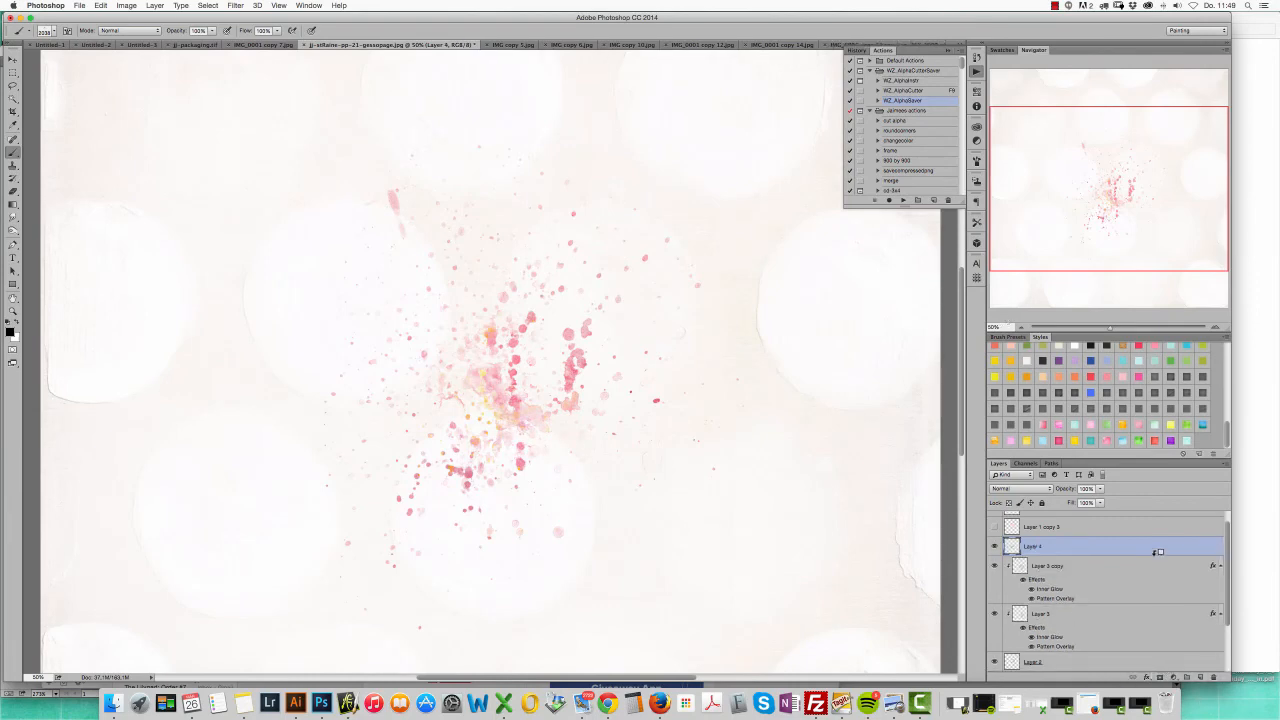
alt+click(1156, 553)
click(1091, 440)
click(530, 432)
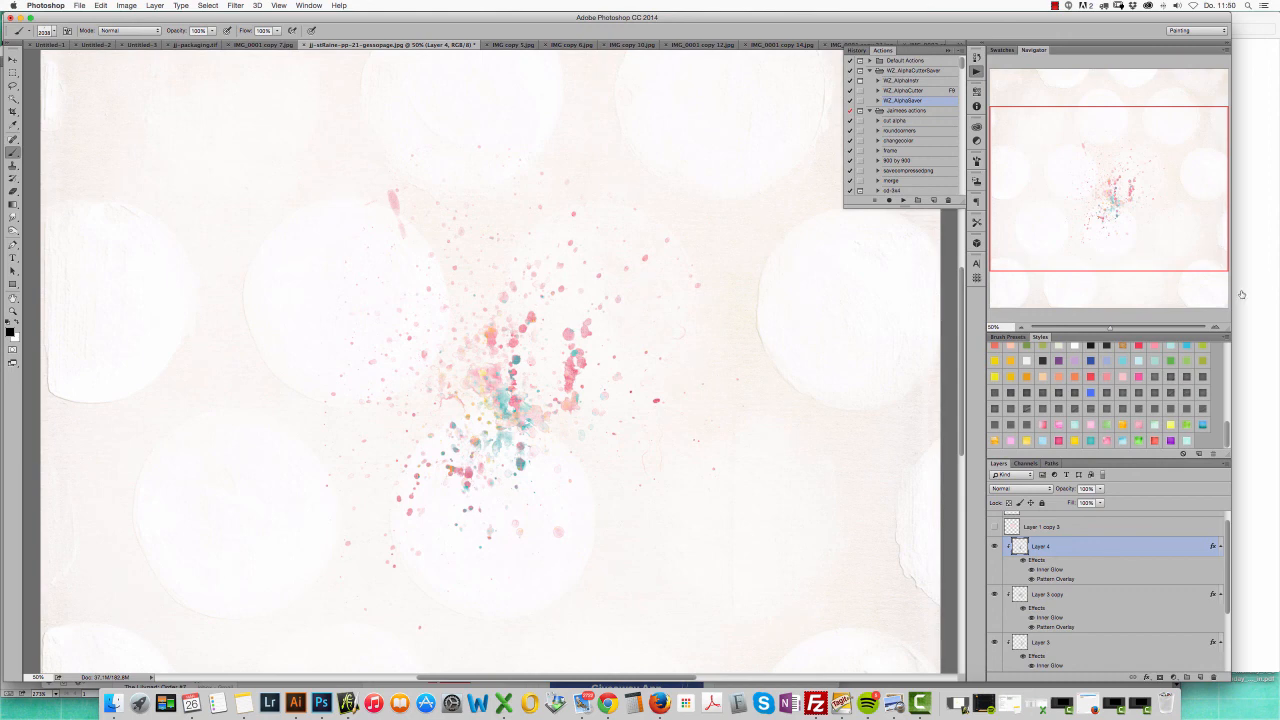
- Try the blue style on the newest clipped splatter, change it to the leaf-green style, and duplicate its layer
click(1042, 442)
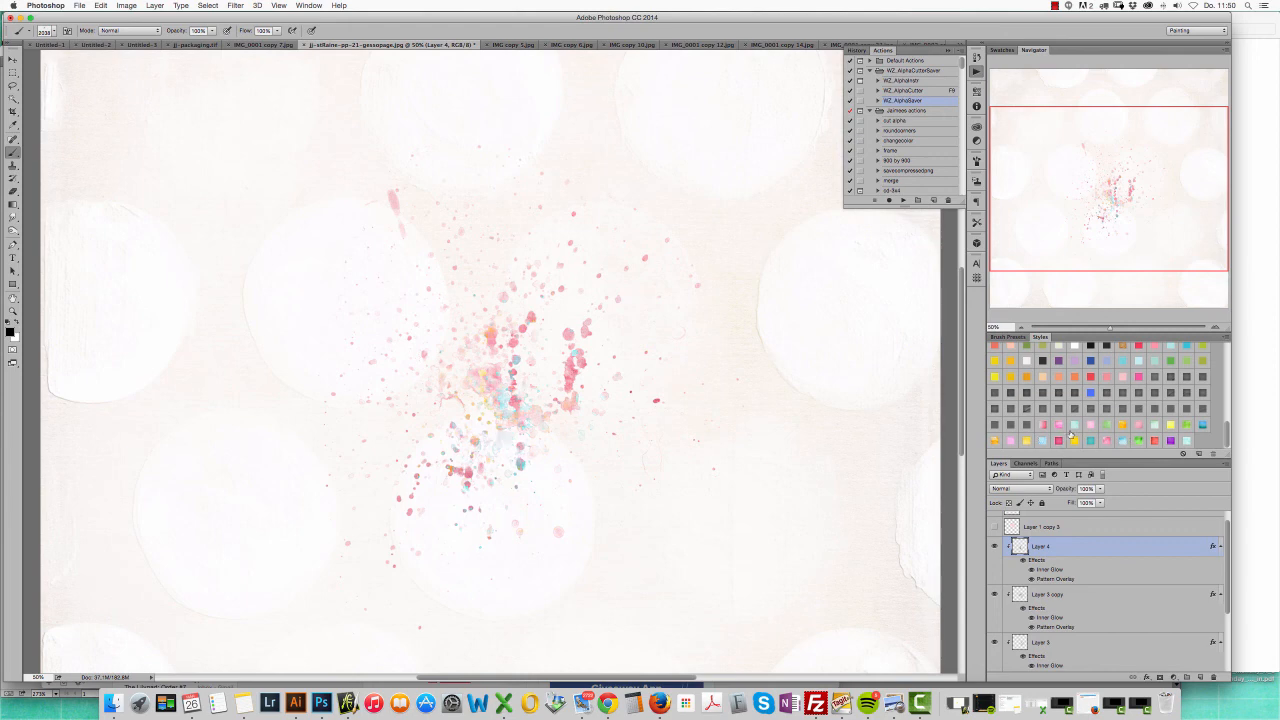
click(1158, 426)
click(1180, 427)
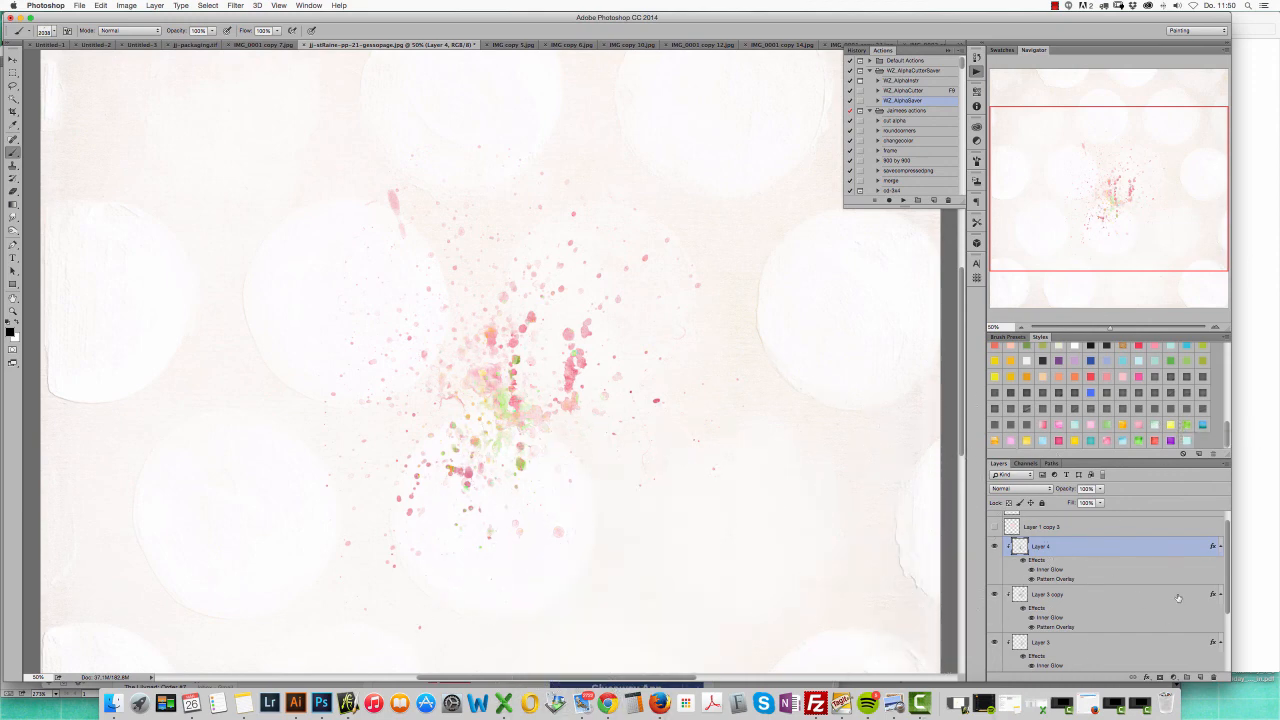
drag(1130, 556, 1200, 677)
click(12, 60)
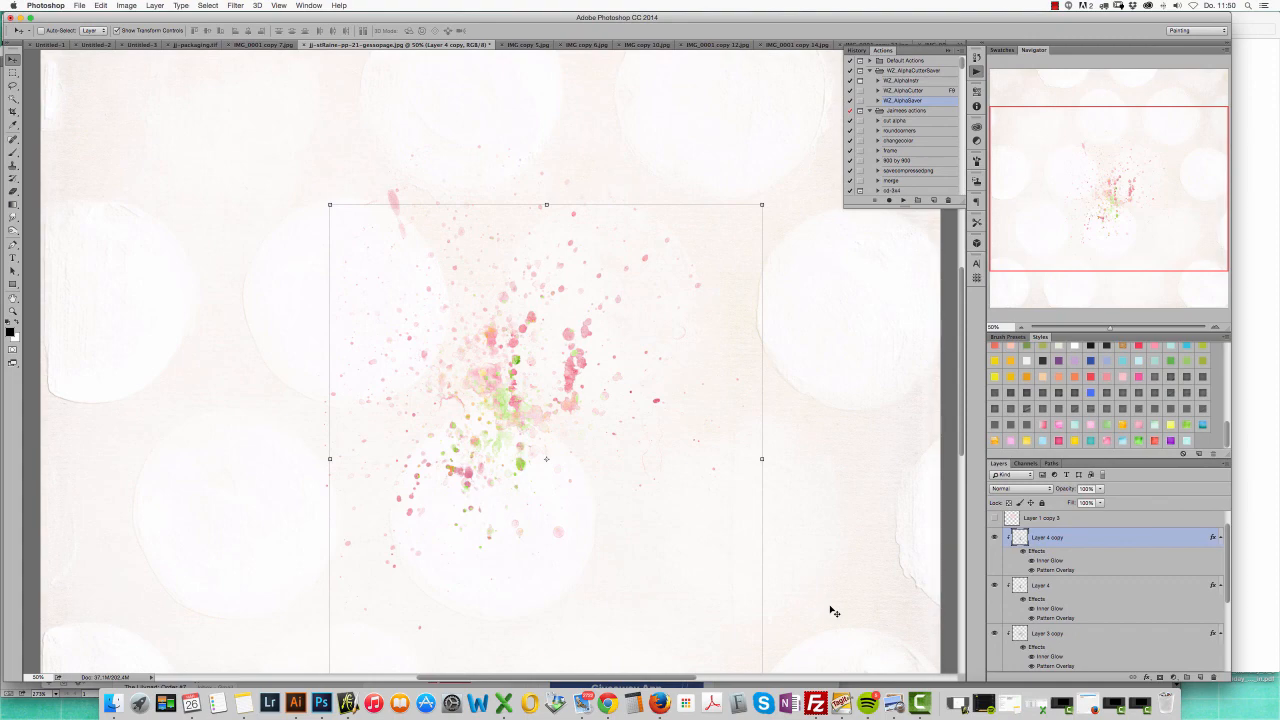
click(920, 704)
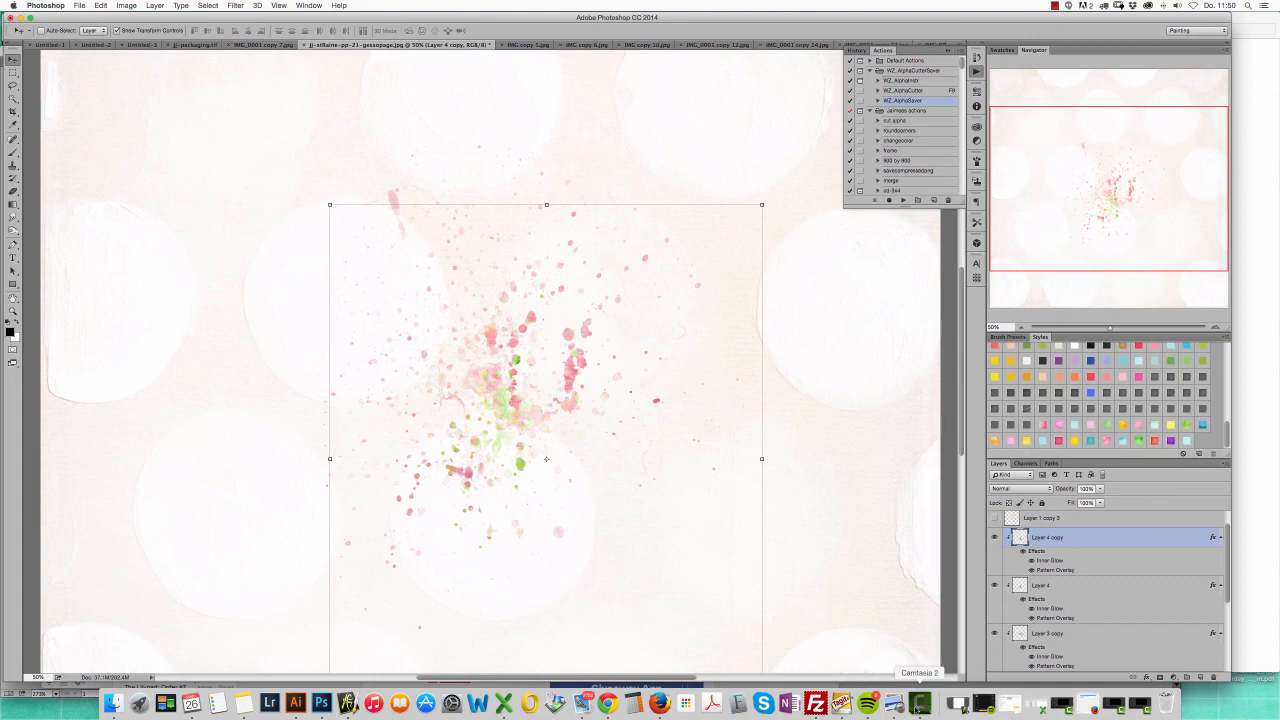